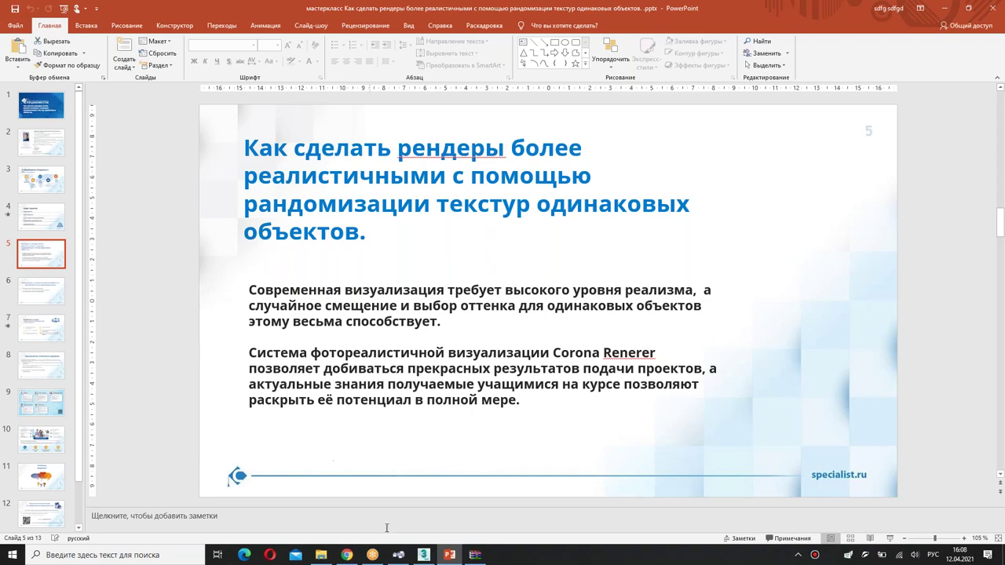
Switch to 3ds Max and maximize the PhysCamera001 viewport showing the teapots.
click(419, 556)
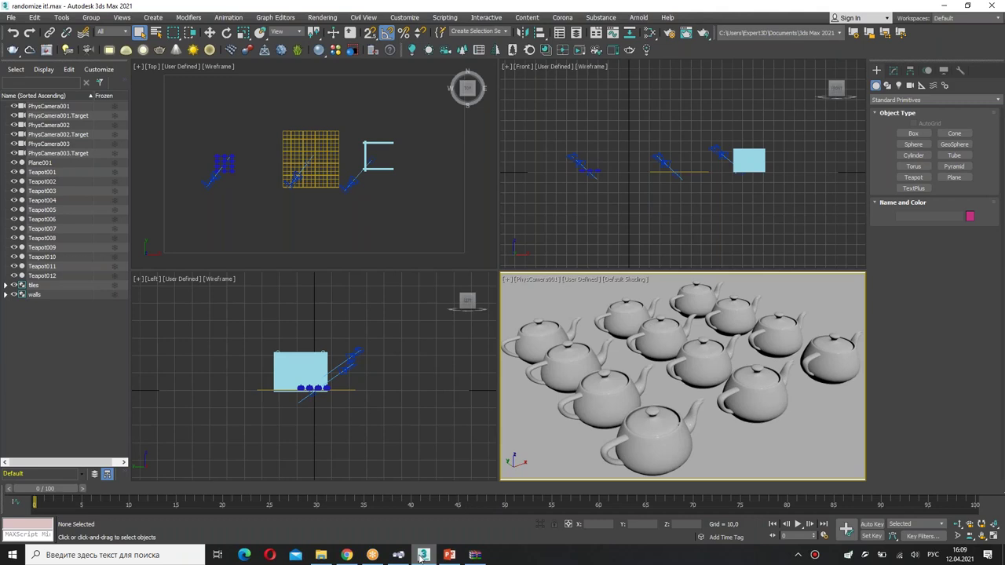
click(994, 537)
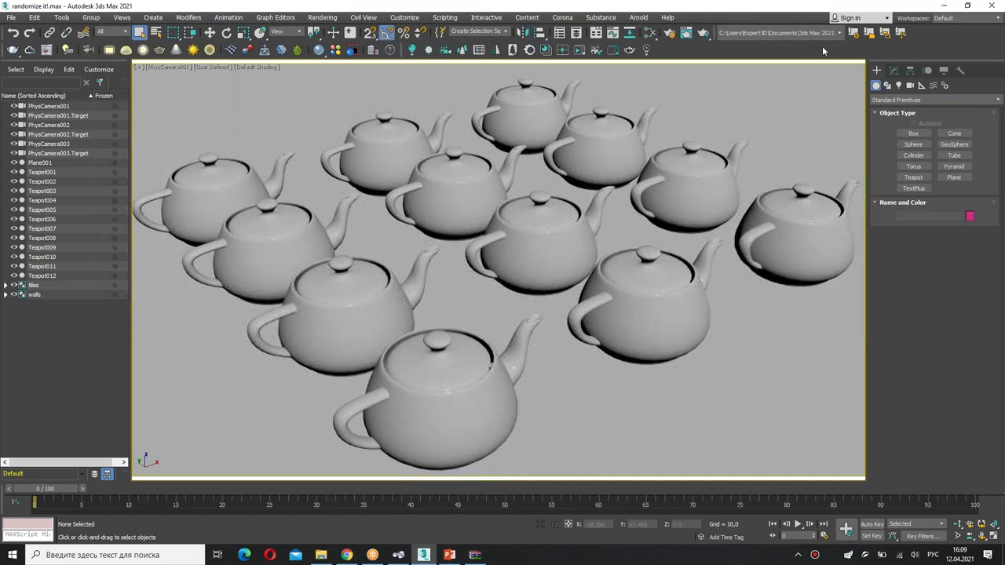
key(m)
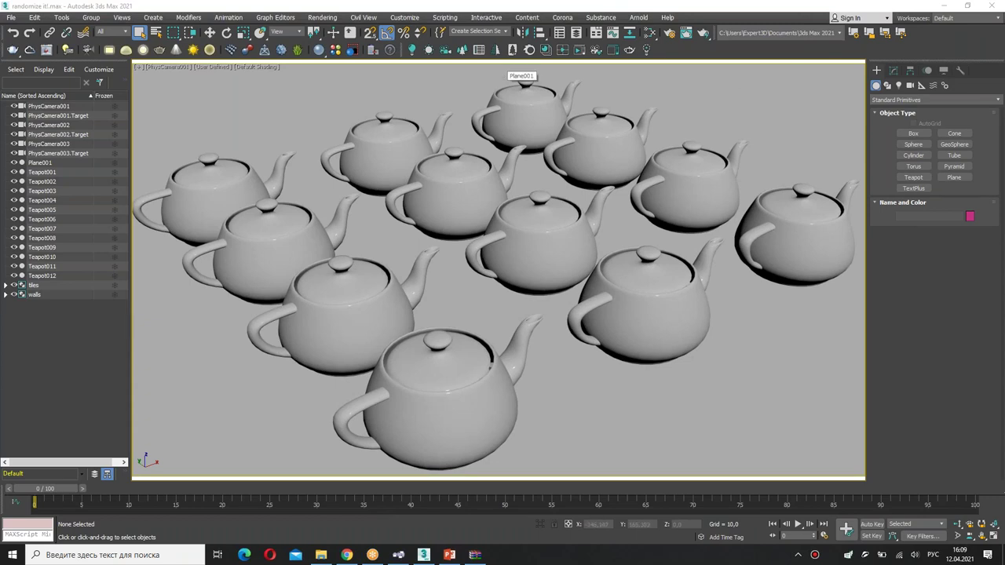
Run a test render of the PhysCamera001 view, cancel it and close the Corona frame buffer.
click(704, 33)
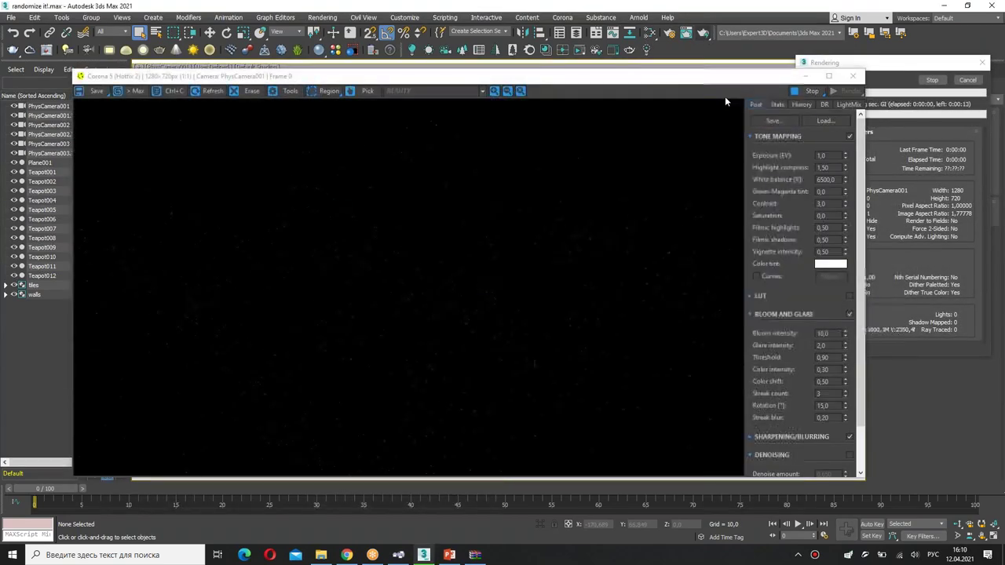
drag(663, 80, 619, 44)
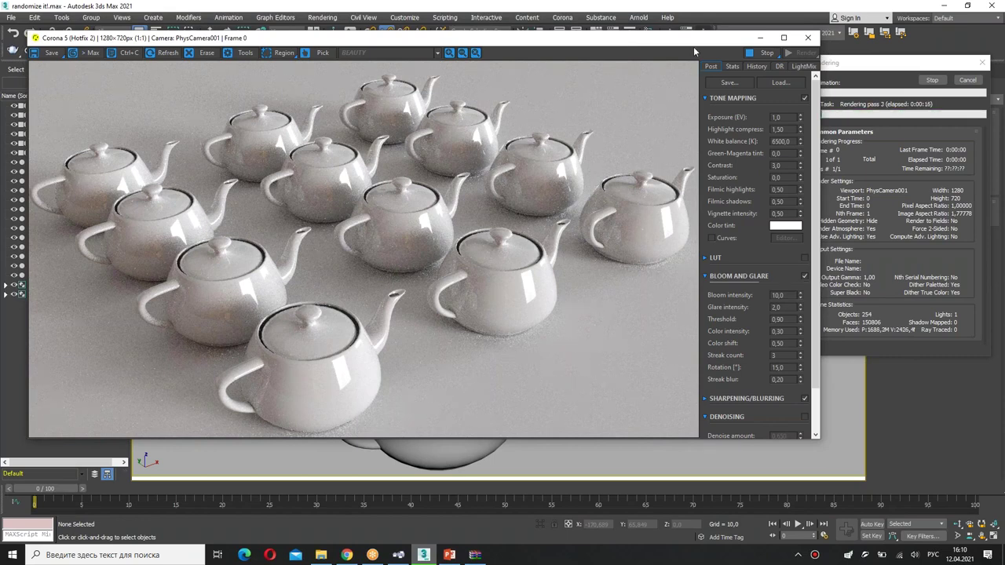
click(966, 80)
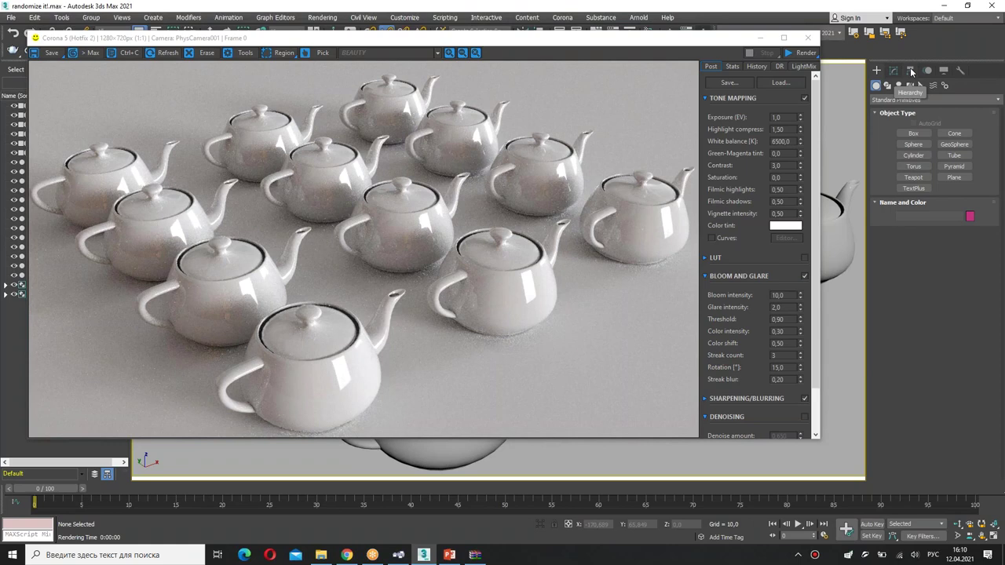
click(807, 37)
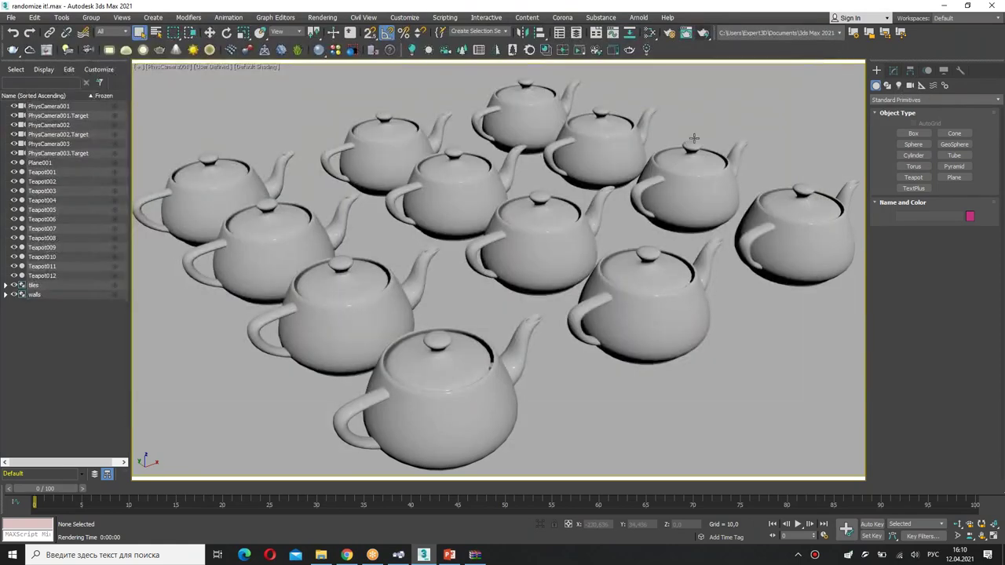
mouse_move(714, 353)
mouse_down()
mouse_move(892, 283)
mouse_move(855, 181)
mouse_move(337, 397)
mouse_up()
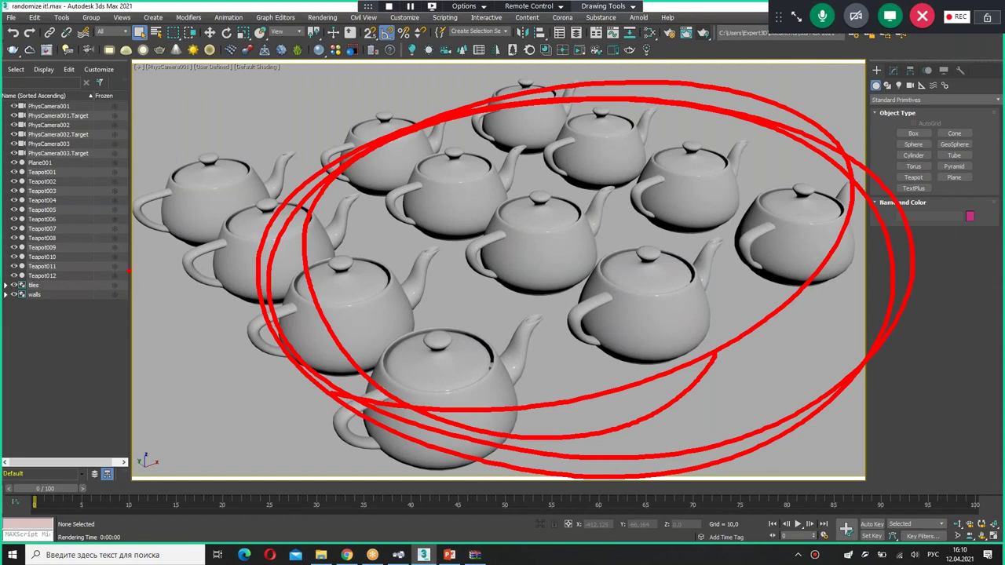
key(Escape)
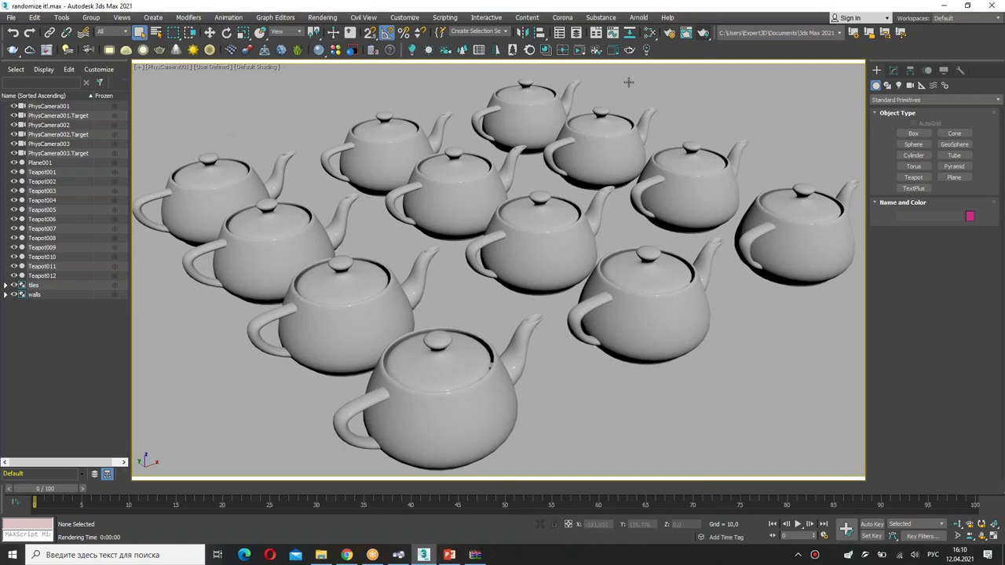
Start Corona interactive rendering in a reduced frame buffer and open the Slate Material Editor beside it.
click(579, 50)
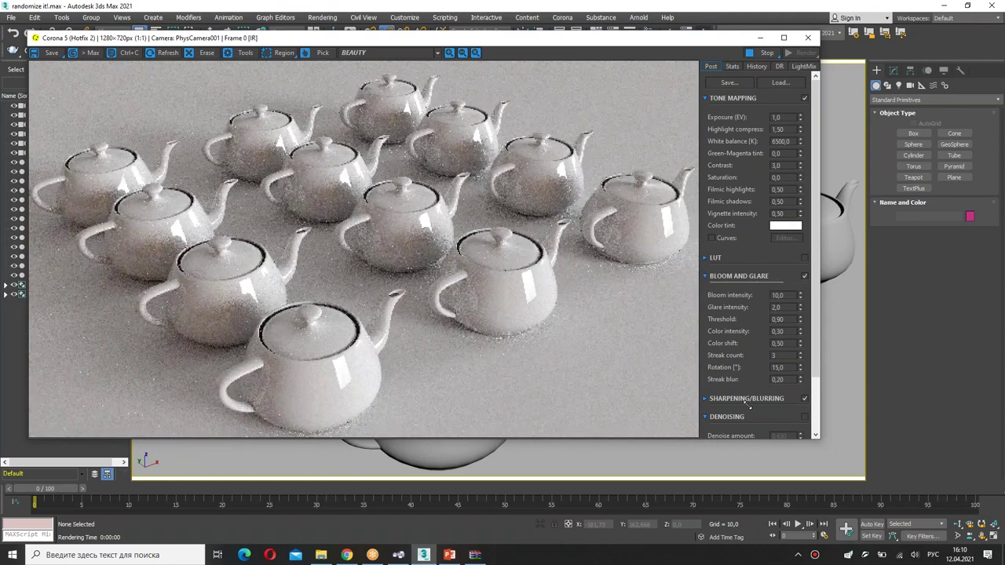
drag(820, 442, 577, 310)
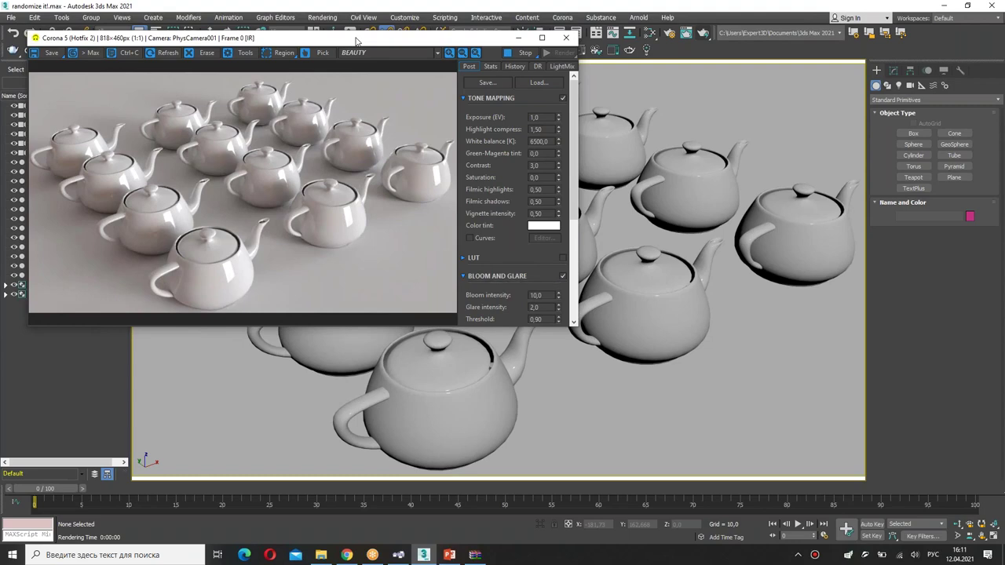
drag(355, 40, 343, 50)
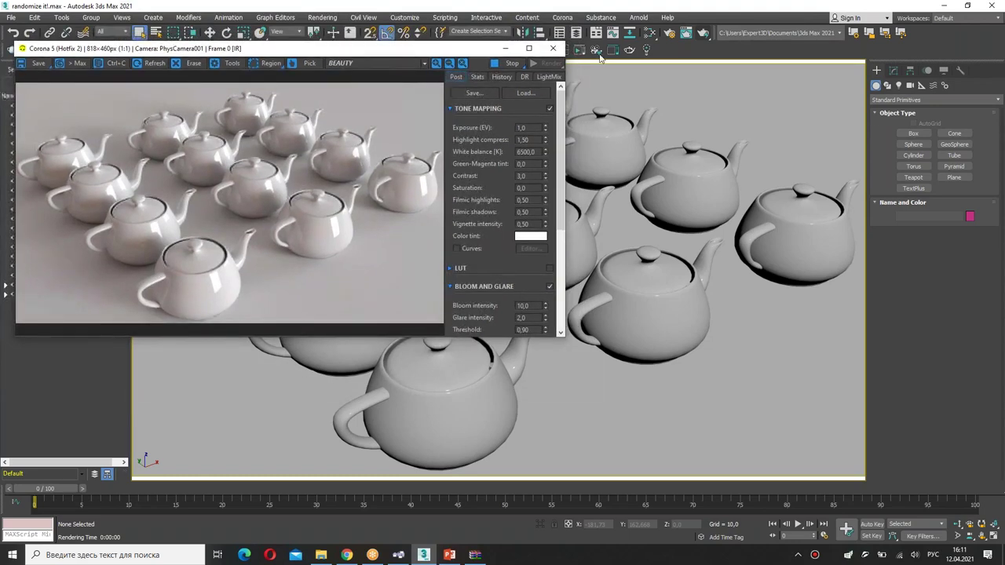
click(648, 33)
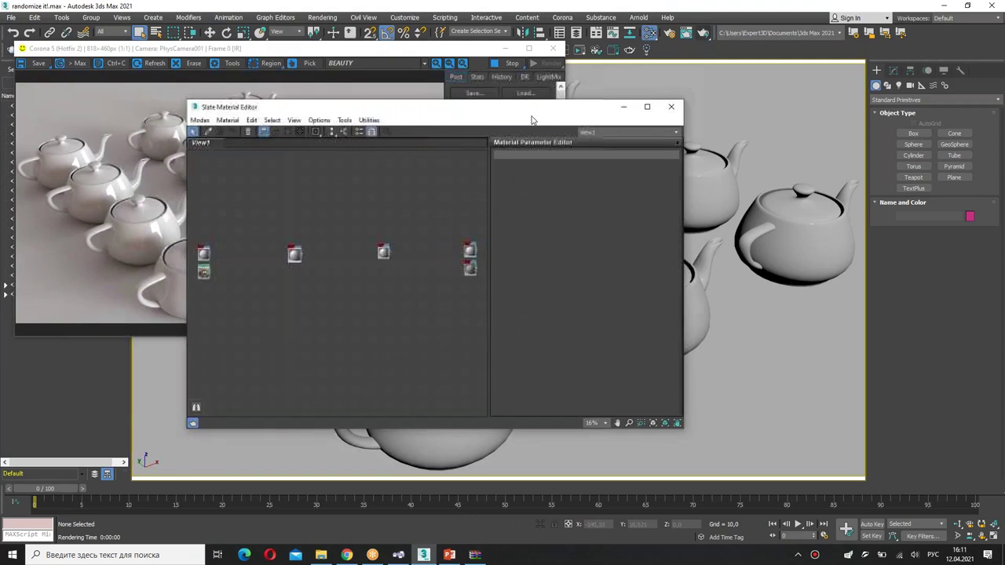
drag(536, 113, 821, 84)
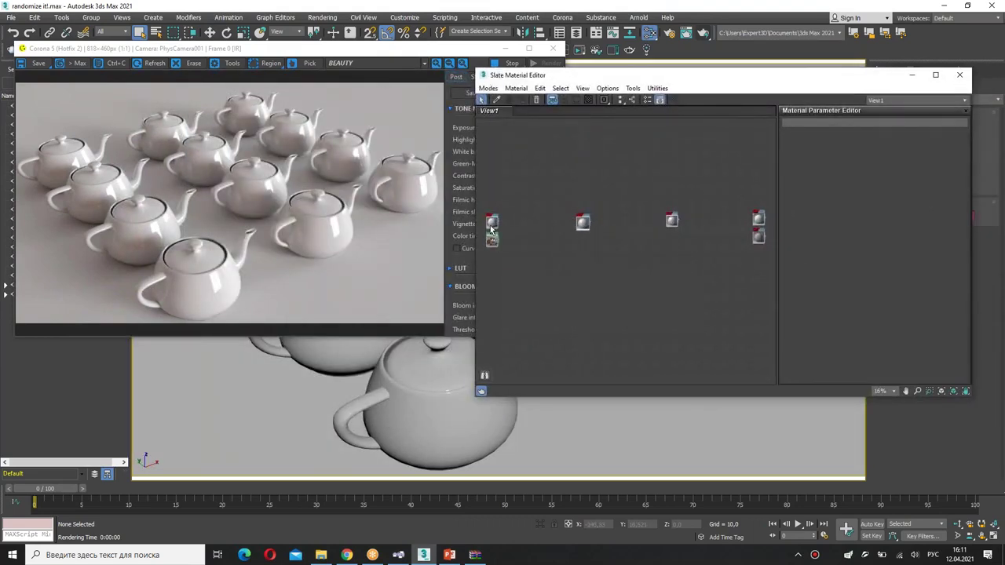
Examine the HDR image loaded in the Map #1 CoronaBitmap node in full size, and close the preview.
scroll(504, 207, up, 5)
middle_drag(504, 210, 604, 193)
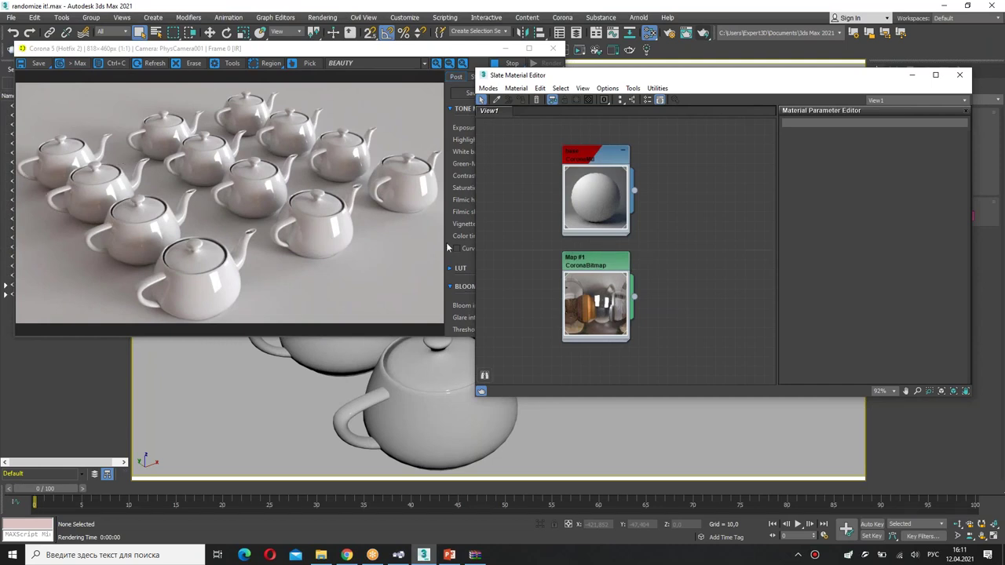
mouse_move(594, 333)
mouse_down()
mouse_move(628, 343)
mouse_move(510, 310)
mouse_move(513, 328)
mouse_up()
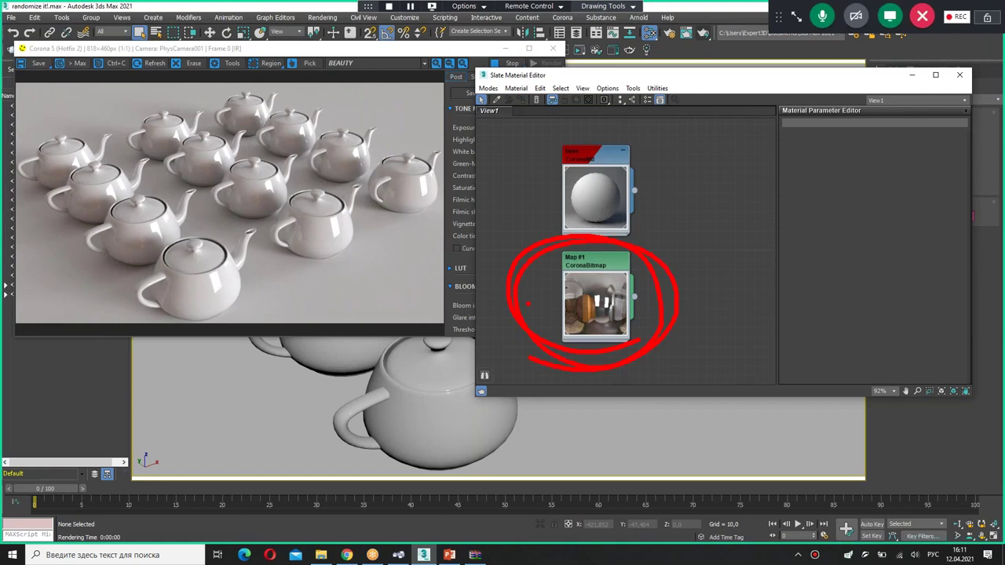
key(Escape)
double_click(614, 260)
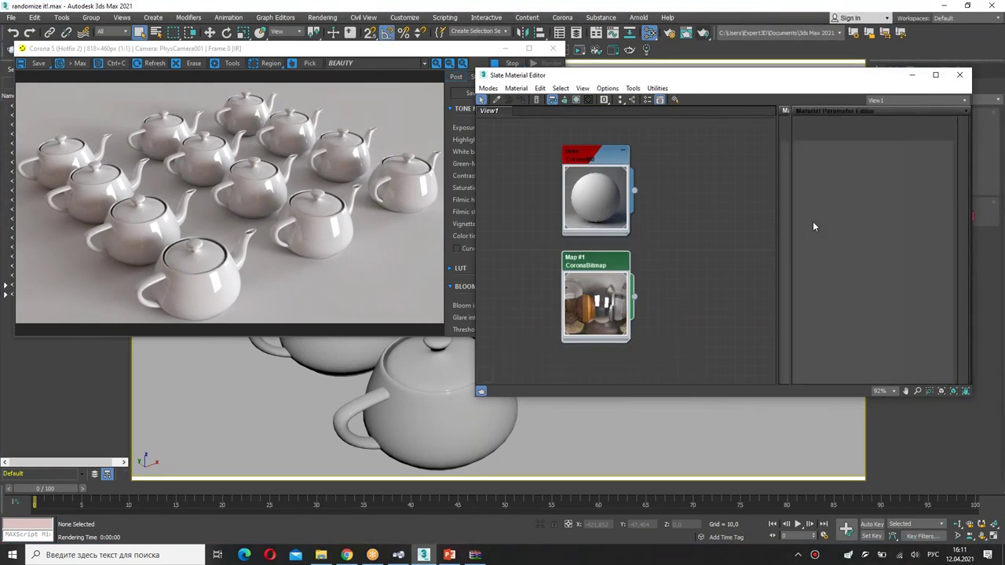
click(842, 267)
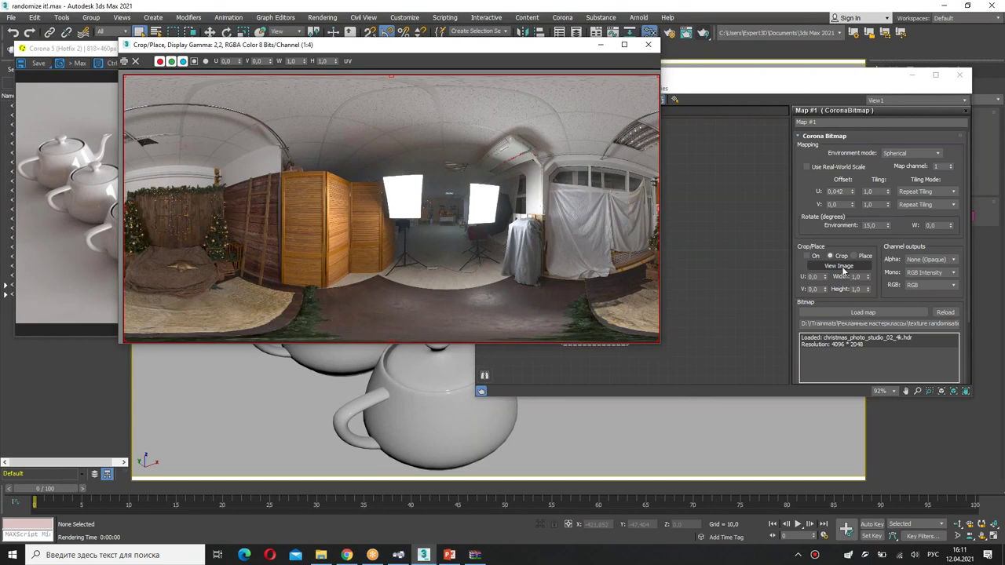
mouse_move(456, 302)
mouse_down()
mouse_move(390, 308)
mouse_move(430, 290)
mouse_move(436, 314)
mouse_move(480, 315)
mouse_move(430, 322)
mouse_move(462, 313)
mouse_up()
drag(474, 295, 482, 304)
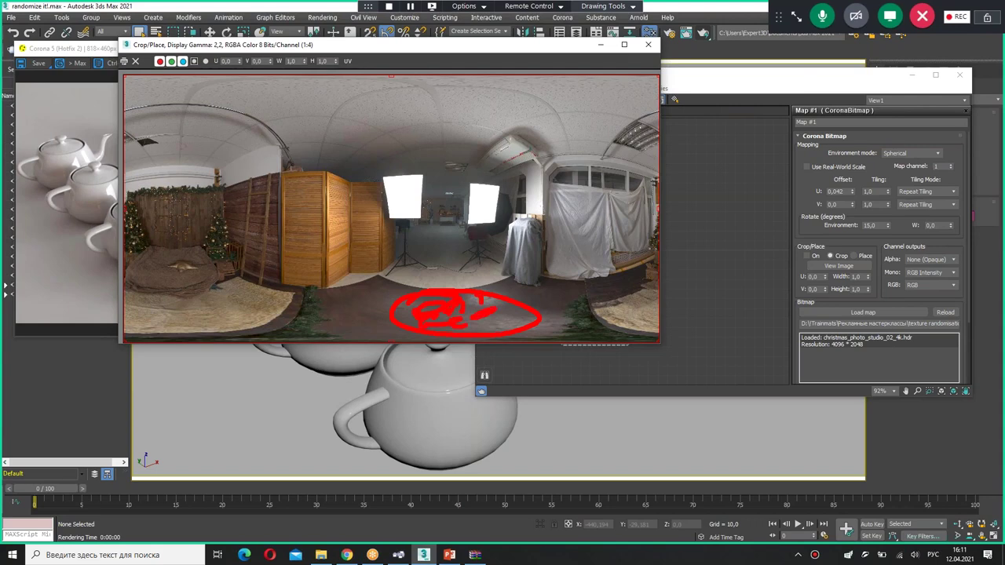
drag(391, 210, 385, 292)
mouse_move(421, 237)
mouse_down()
mouse_move(421, 270)
mouse_move(471, 230)
mouse_up()
drag(492, 249, 495, 259)
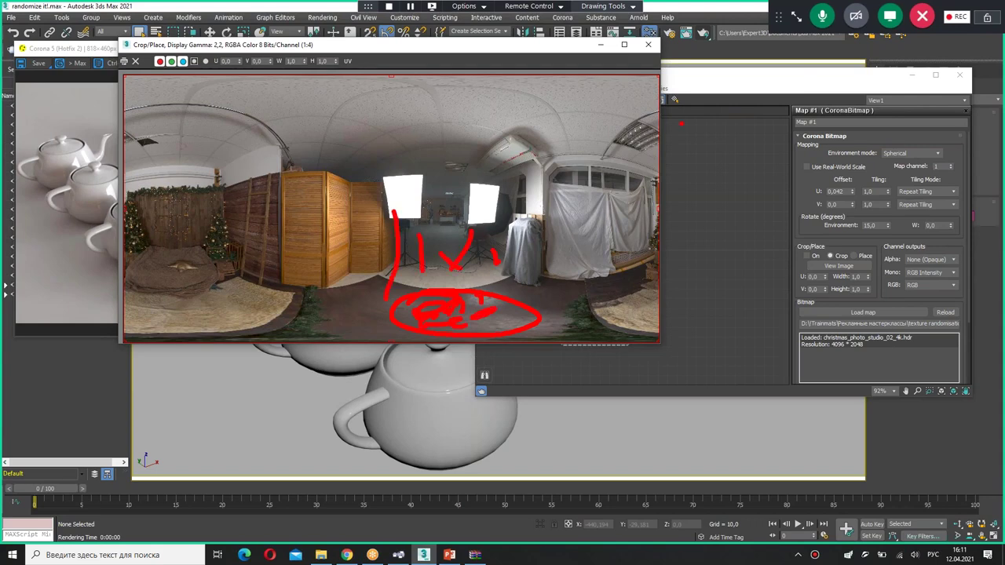
key(Escape)
click(653, 47)
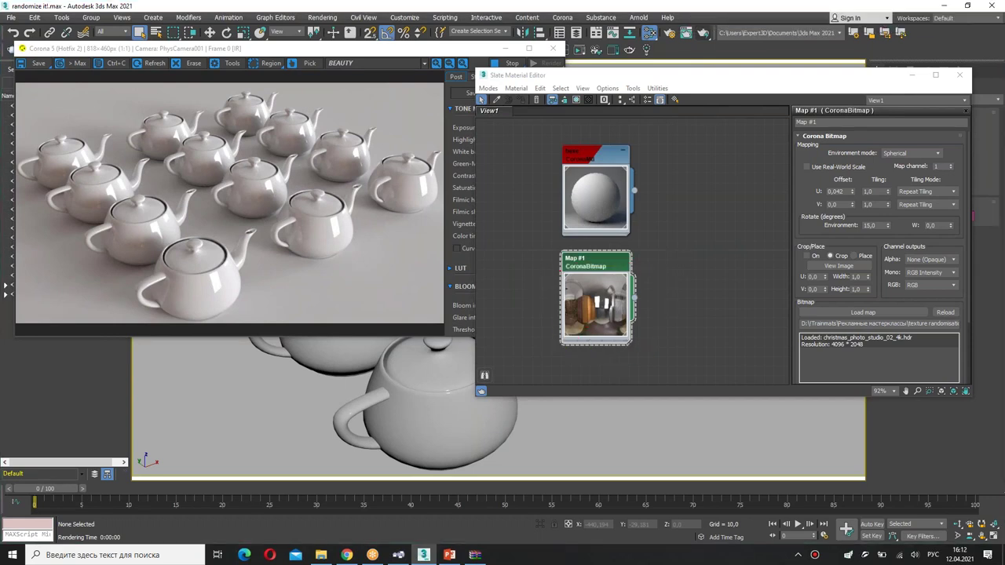
Display the parameters of the teapots CoronaMtl material.
middle_drag(730, 259, 476, 273)
double_click(651, 200)
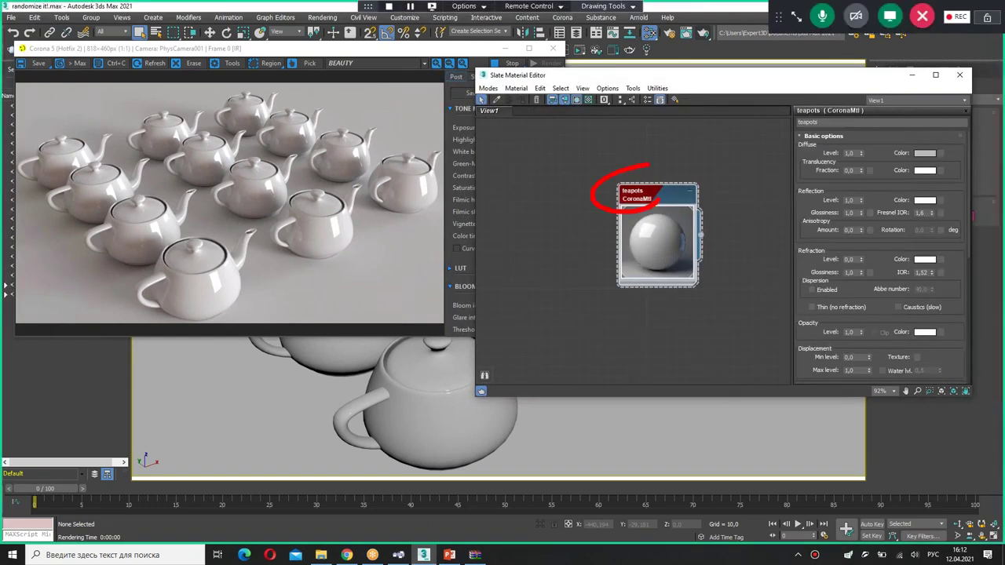
drag(601, 195, 665, 204)
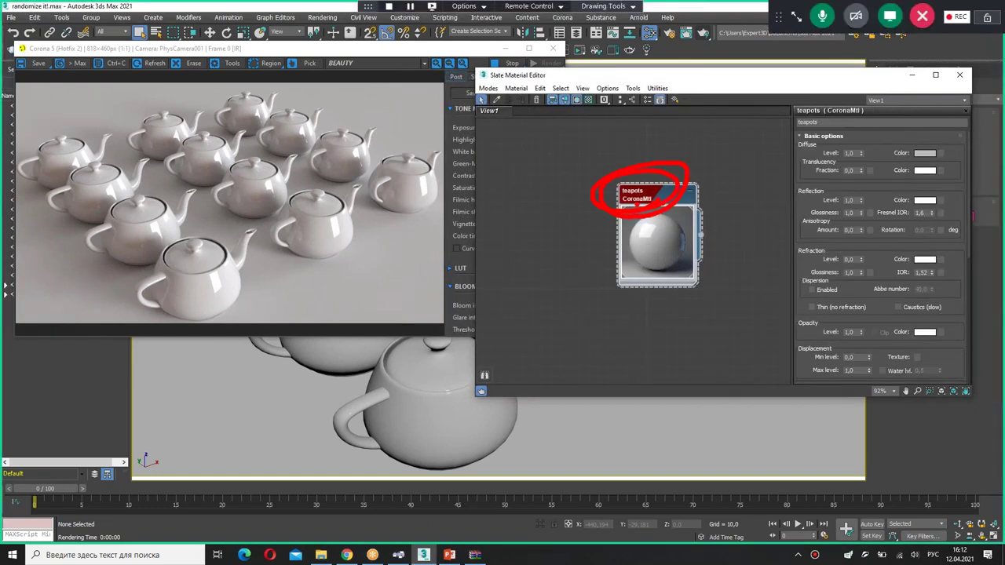
key(Escape)
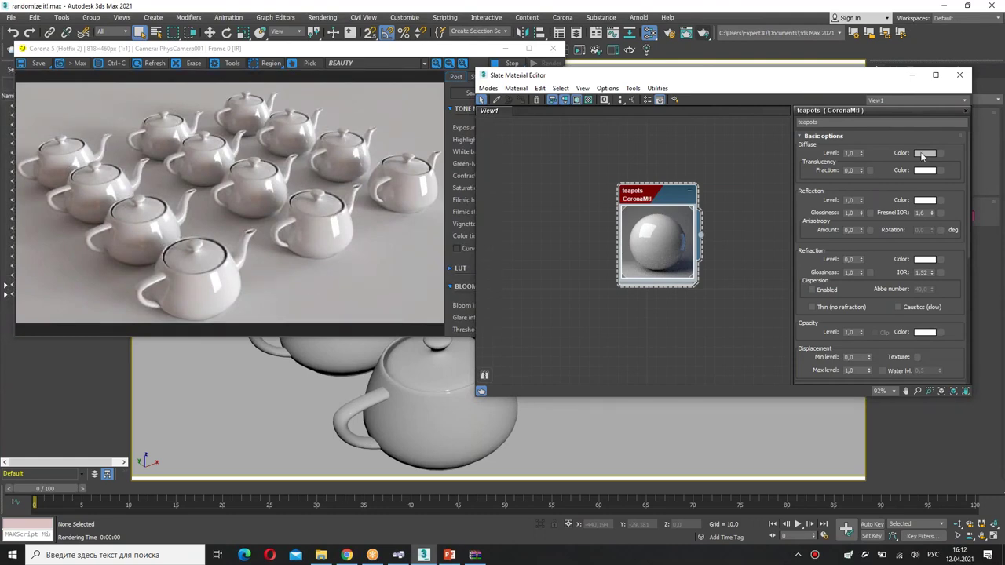
Try a saturated red diffuse color on the teapots material and cancel the color change.
click(921, 153)
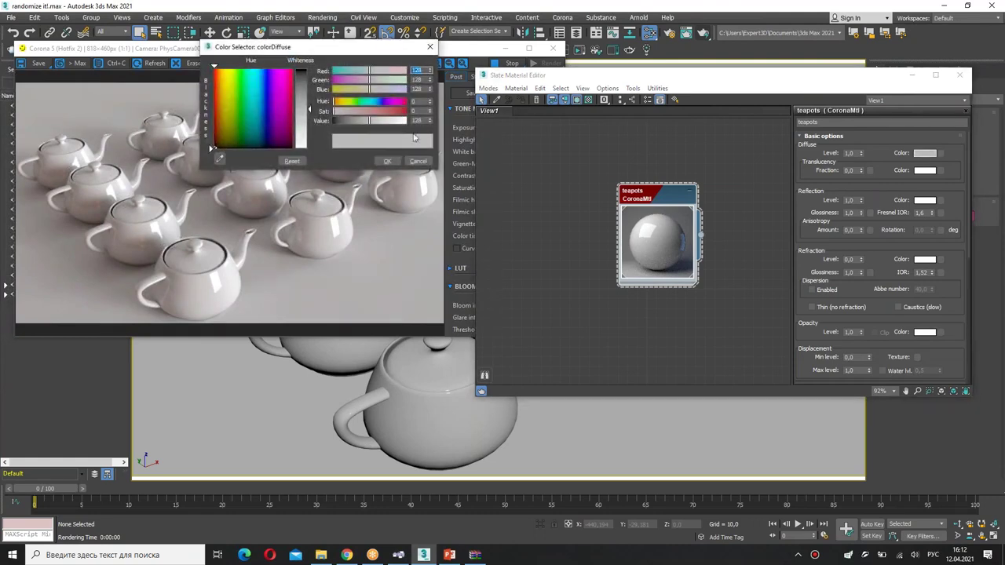
click(400, 111)
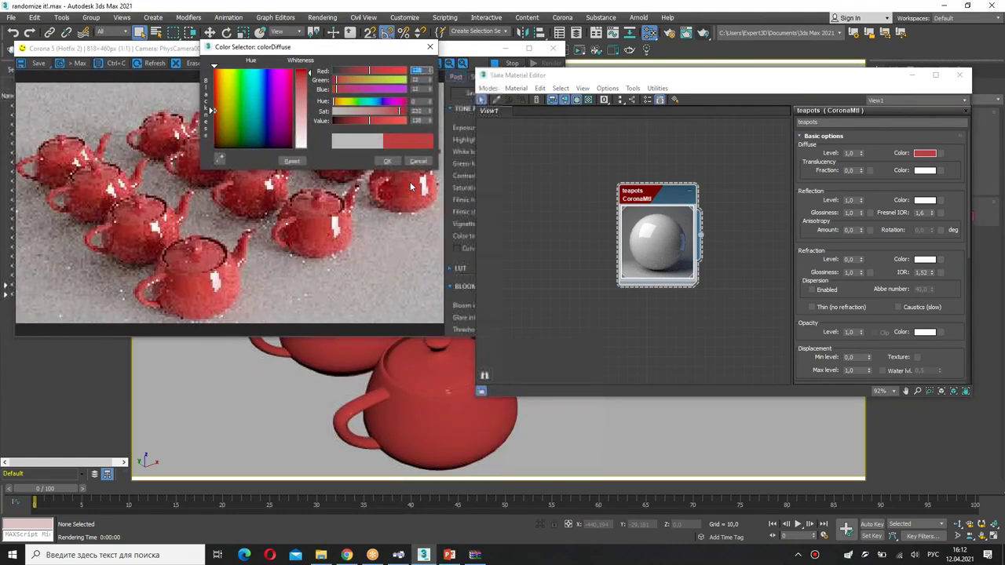
click(418, 162)
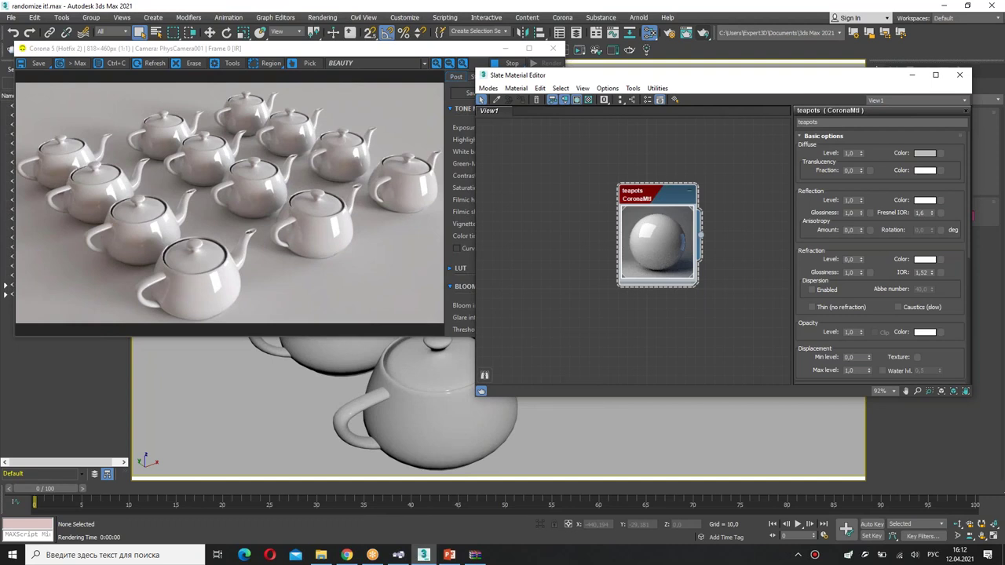
Add a CoronaMultiMap node in the empty space beside the teapots material node.
middle_drag(553, 206, 609, 201)
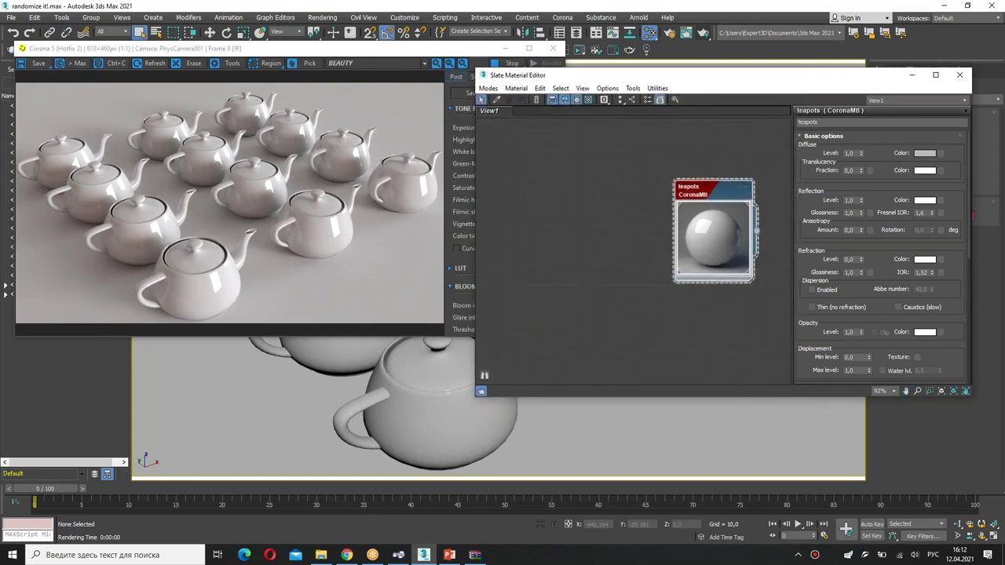
right_click(537, 171)
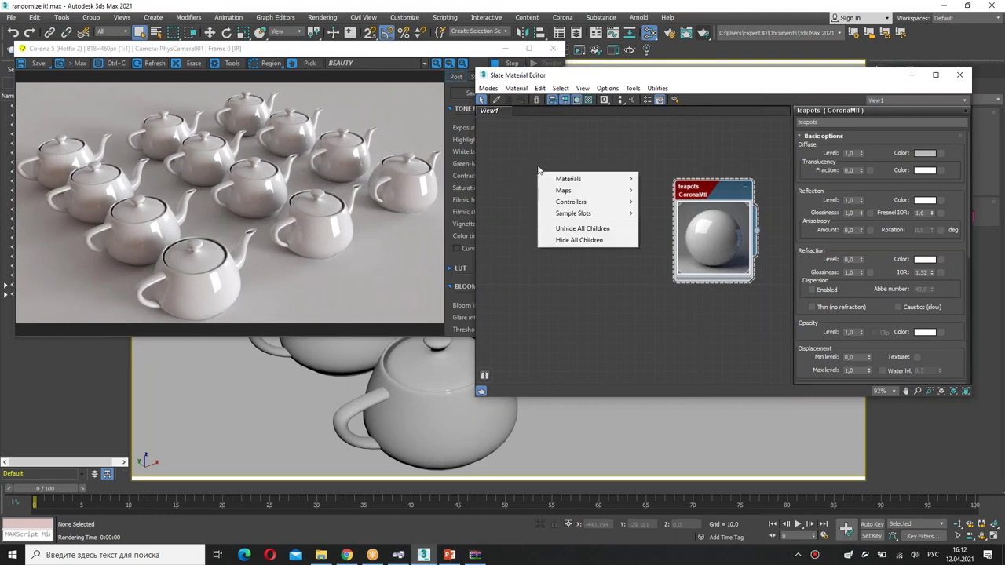
mouse_move(580, 190)
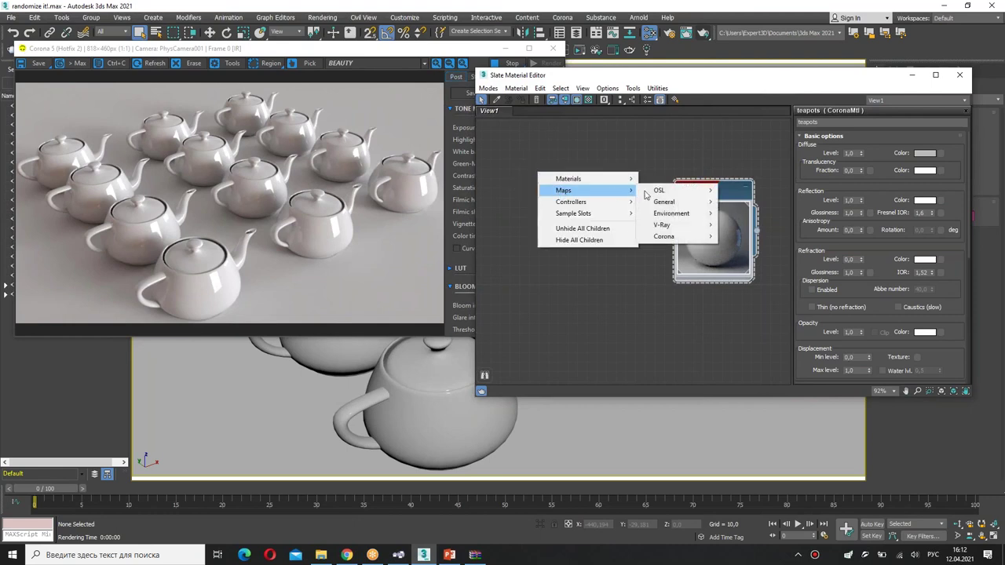
mouse_move(680, 242)
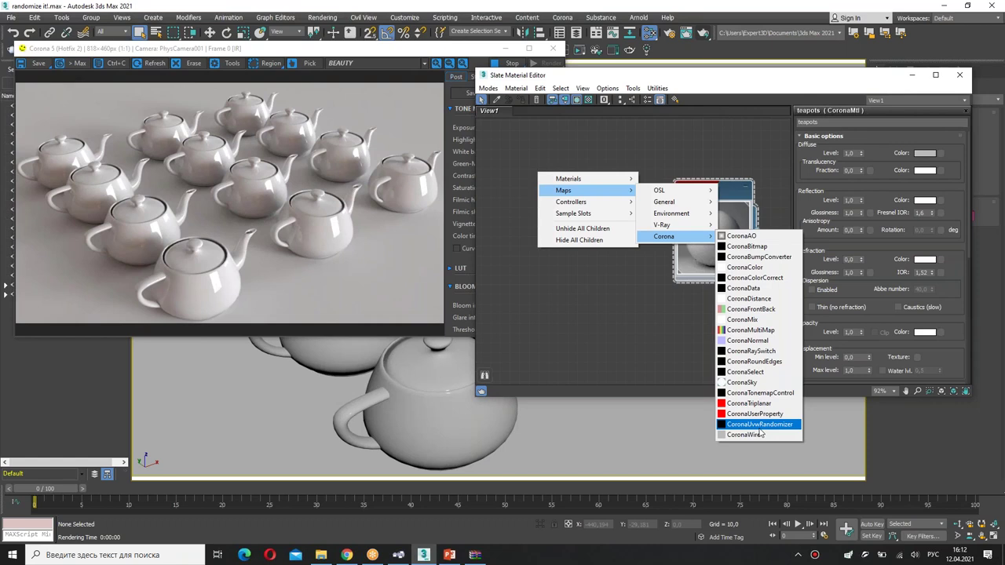
click(753, 331)
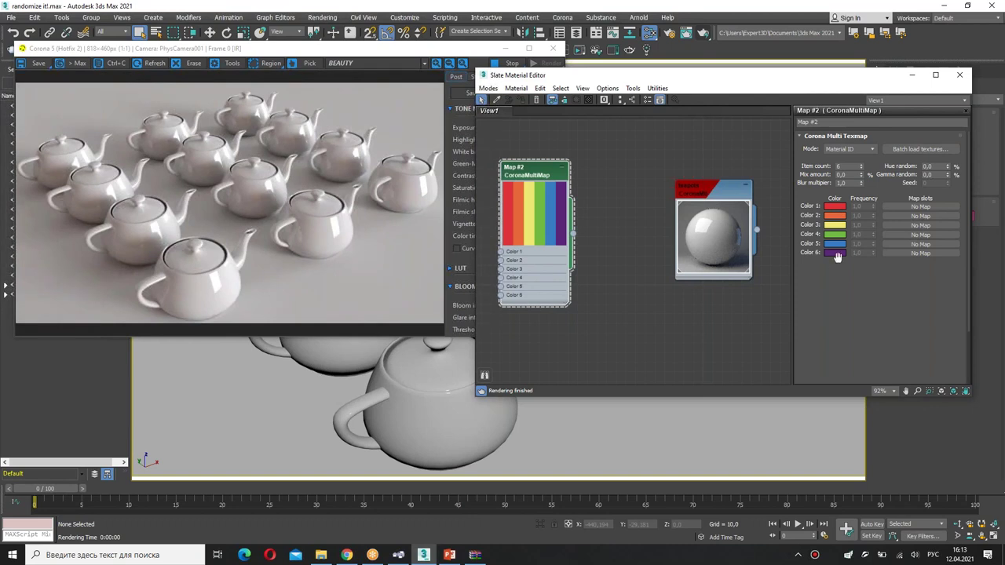
Connect the CoronaMultiMap output to the Diffuse color input of the teapots material.
drag(545, 175, 563, 184)
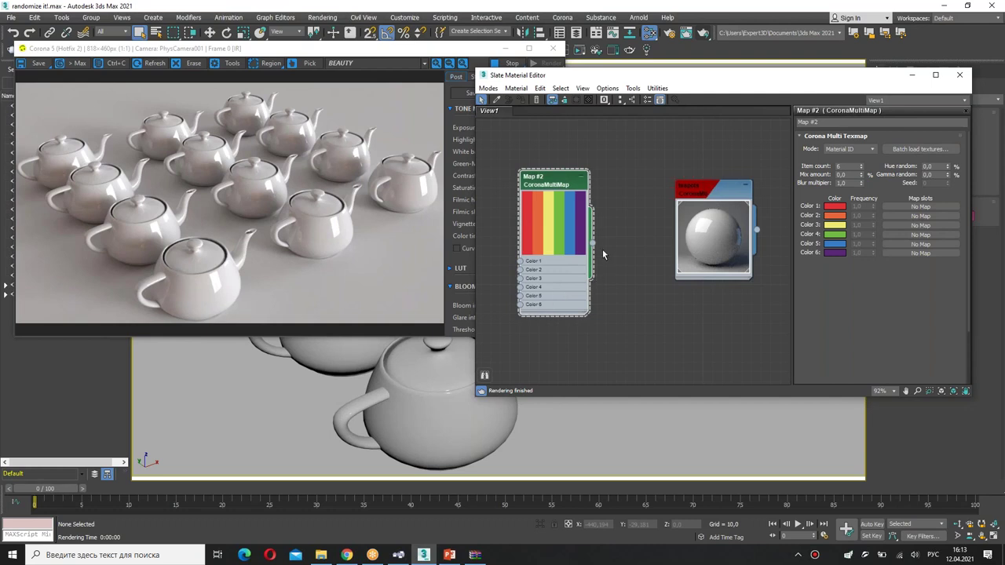
drag(592, 245, 694, 245)
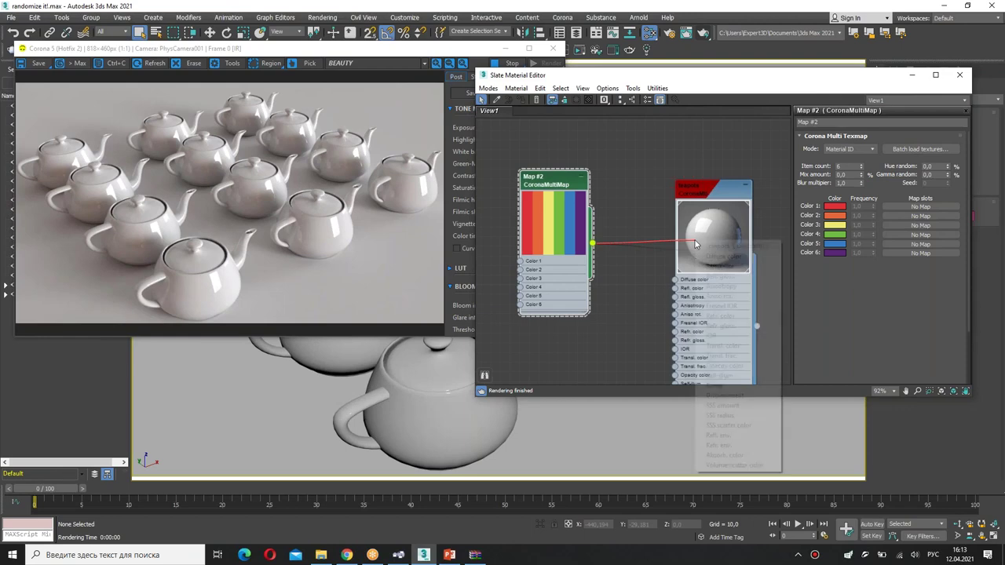
click(718, 256)
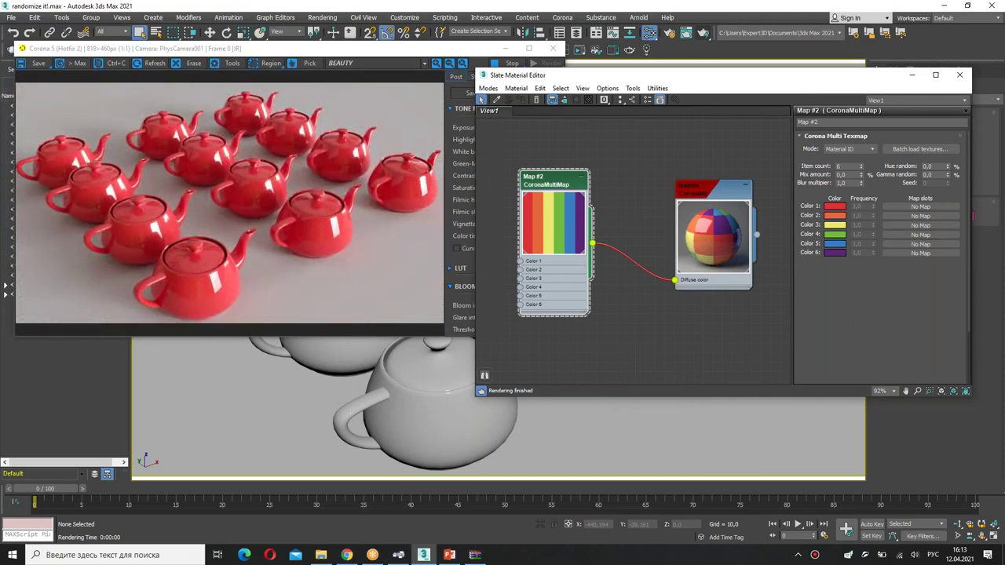
drag(506, 192, 607, 194)
mouse_move(795, 140)
mouse_down()
mouse_move(863, 164)
mouse_move(808, 136)
mouse_up()
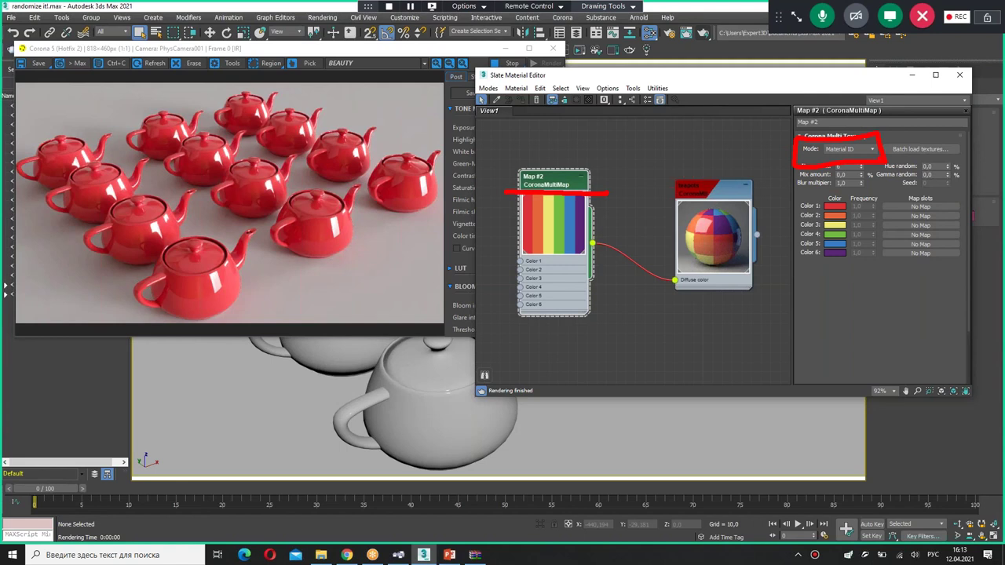
drag(570, 213, 373, 161)
drag(518, 208, 313, 196)
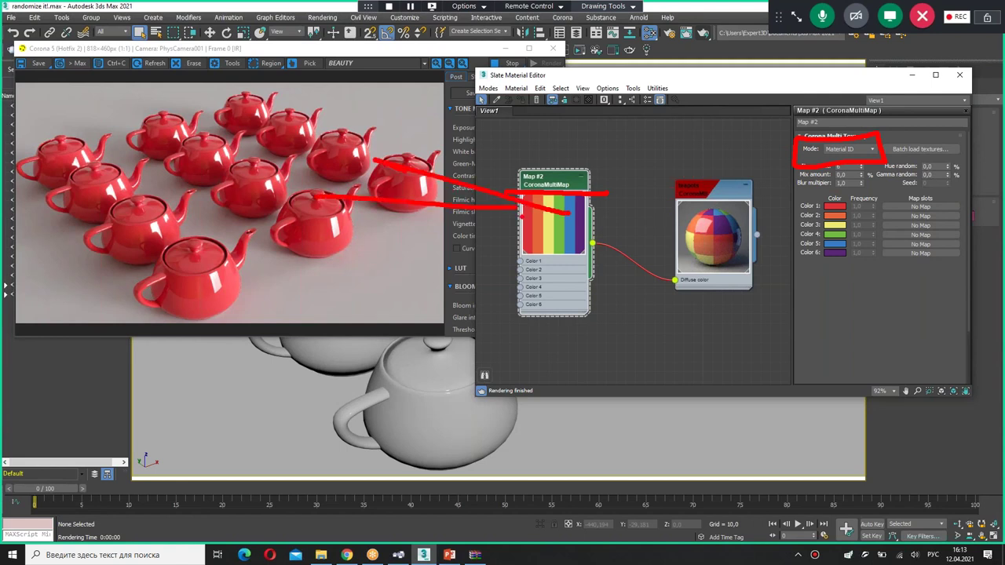
drag(626, 224, 245, 234)
drag(573, 231, 270, 263)
key(Escape)
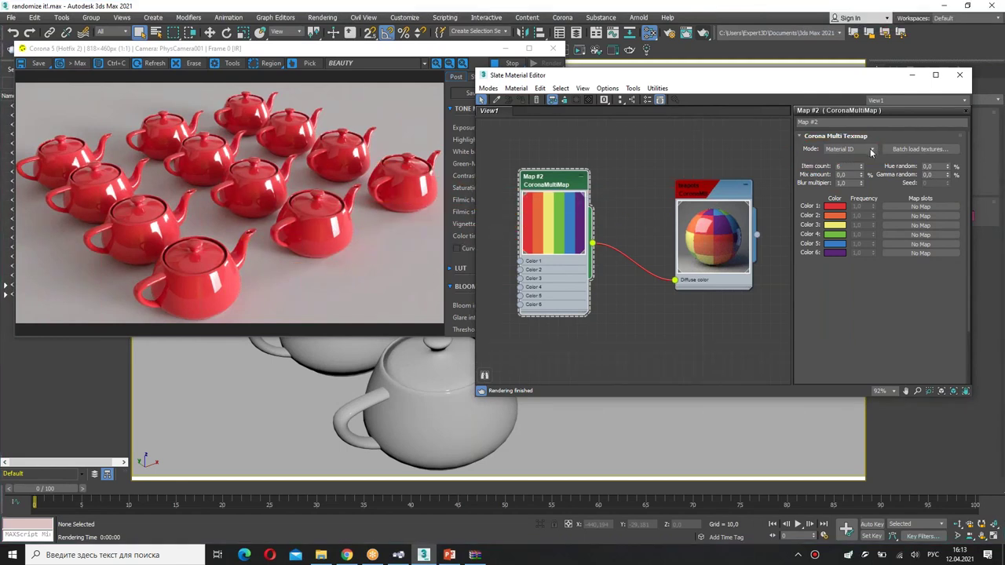
Set the CoronaMultiMap's mode to Instance so each teapot gets its own color.
click(869, 149)
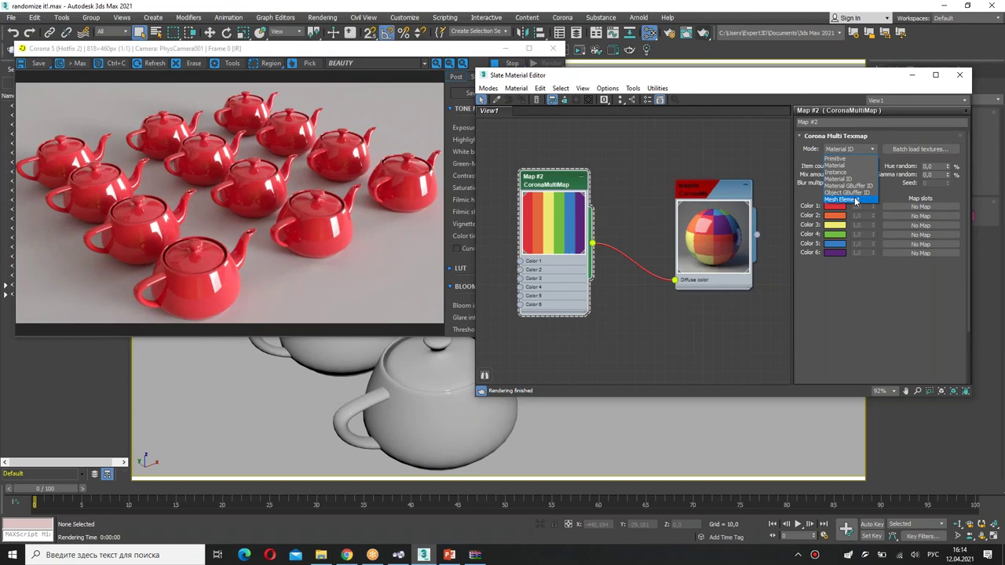
click(843, 172)
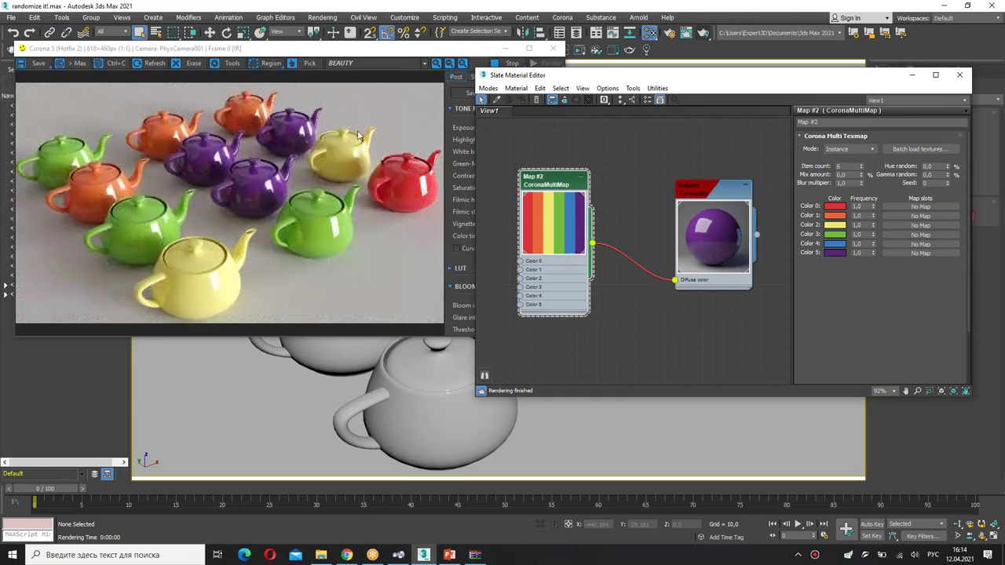
Try the Mesh Element mode on the CoronaMultiMap and switch back to Instance mode.
click(850, 148)
click(847, 167)
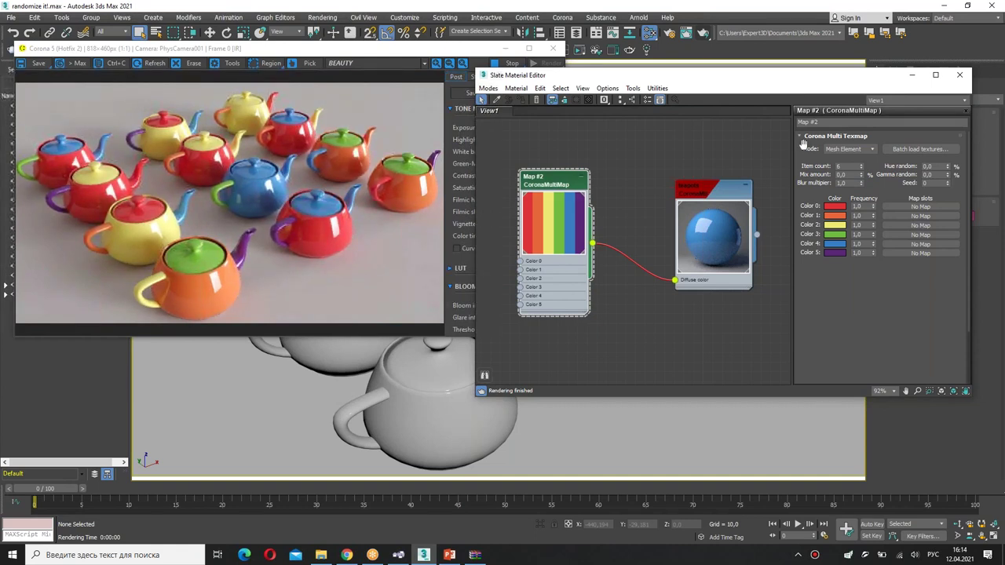
click(863, 149)
click(852, 163)
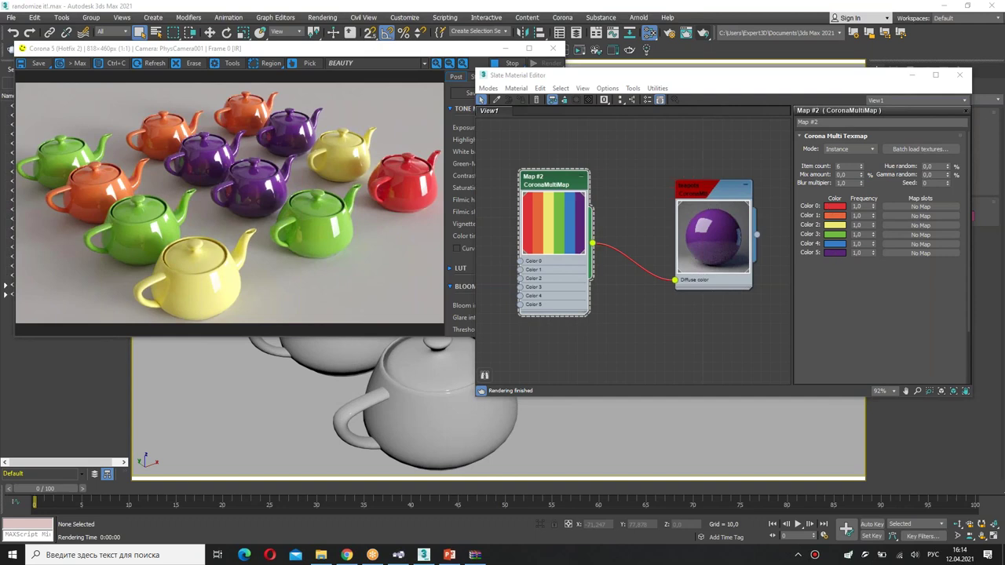
Set both Hue random and Gamma random of the CoronaMultiMap to 10%.
click(927, 165)
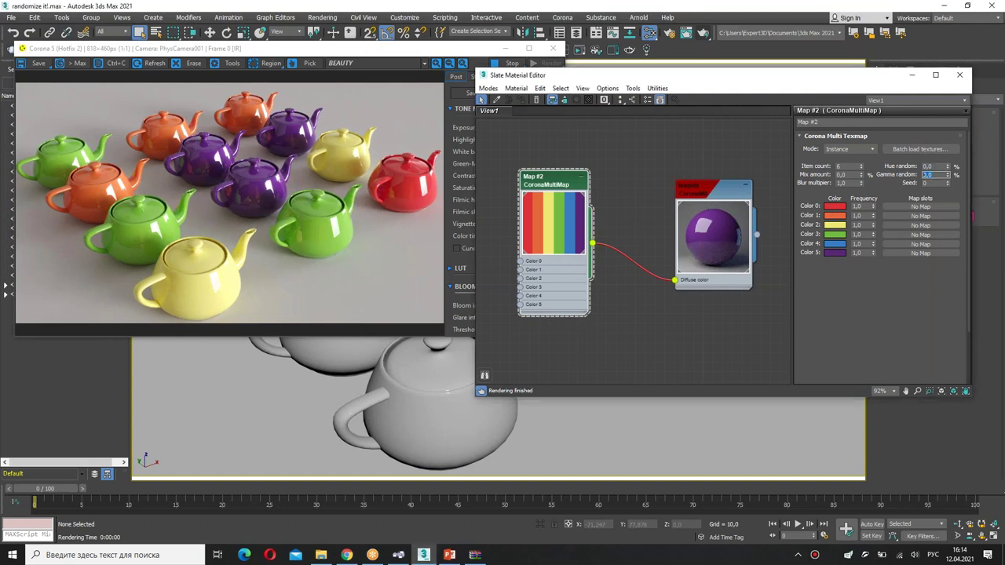
text(10)
key(Tab)
text(10)
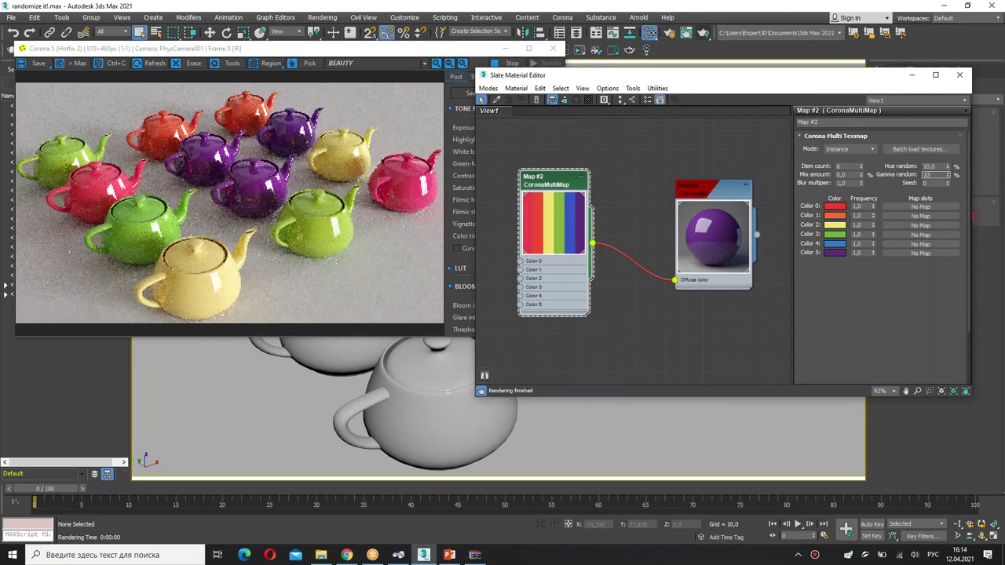
key(Return)
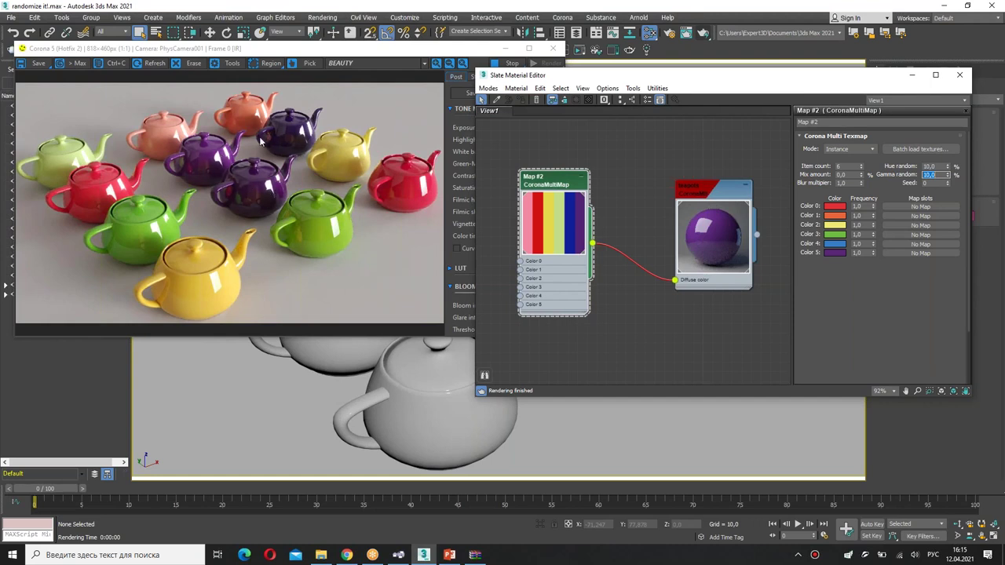
Raise the CoronaMultiMap's Seed step by step to 5 to get a different color distribution.
click(928, 183)
click(948, 181)
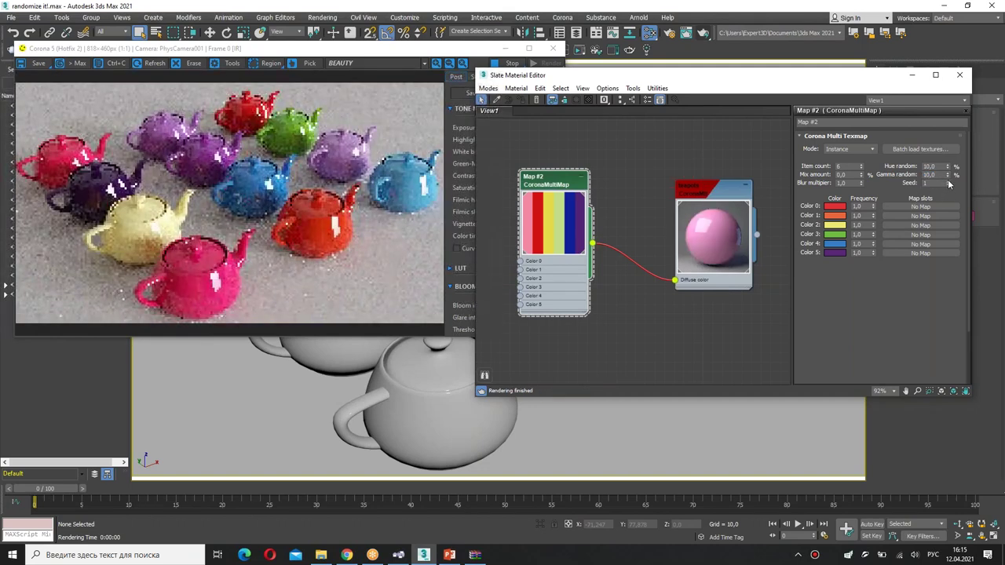
click(948, 183)
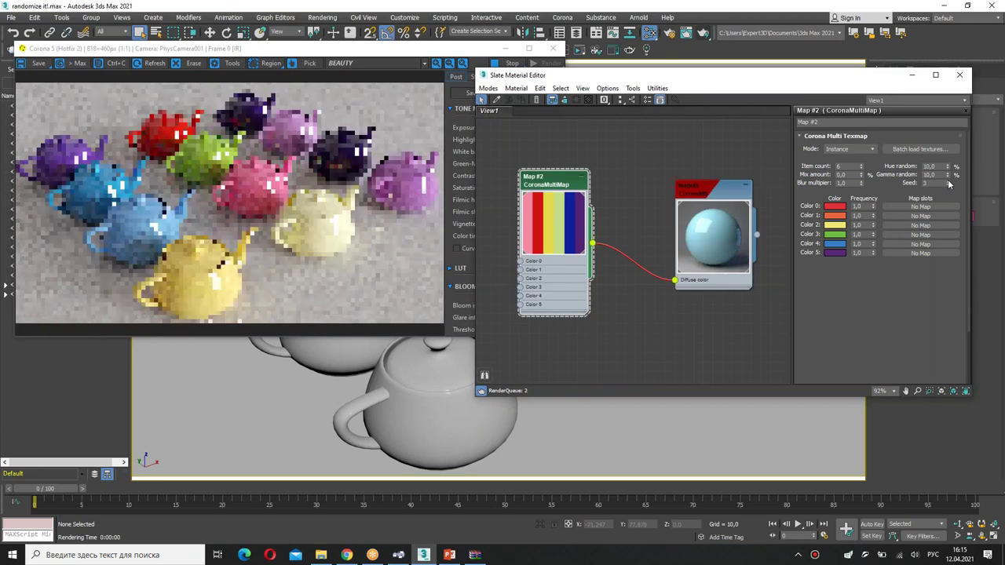
click(948, 181)
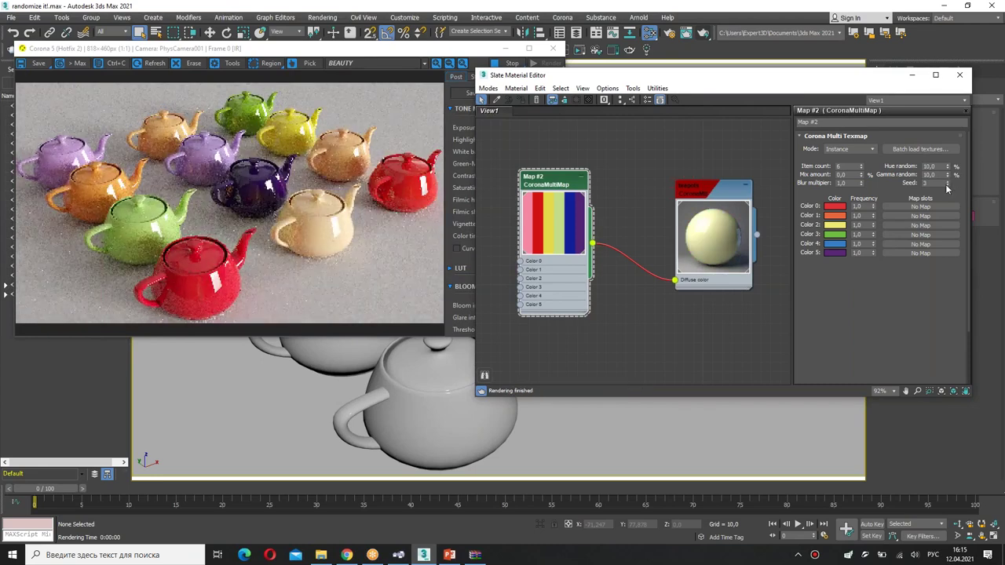
click(947, 180)
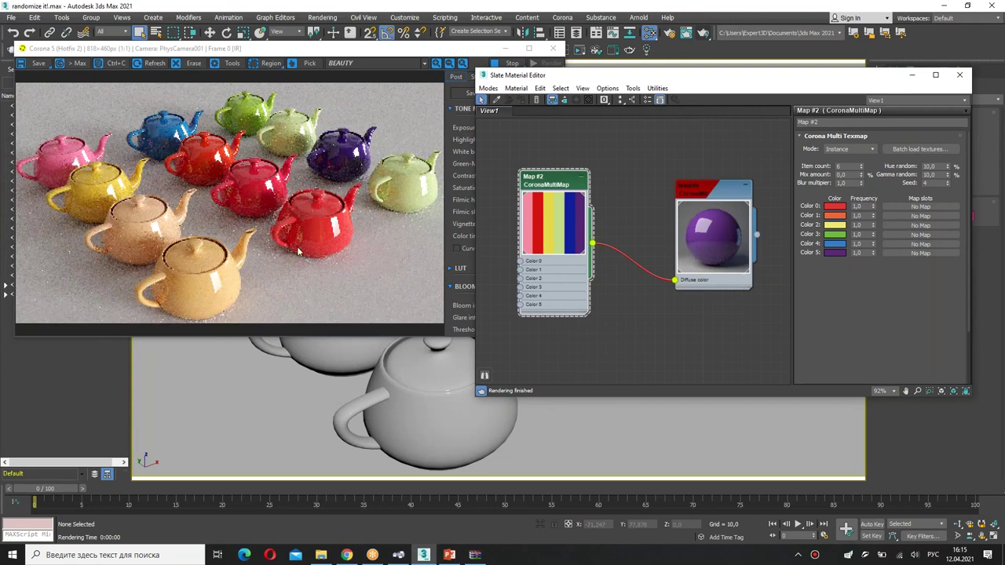
click(947, 181)
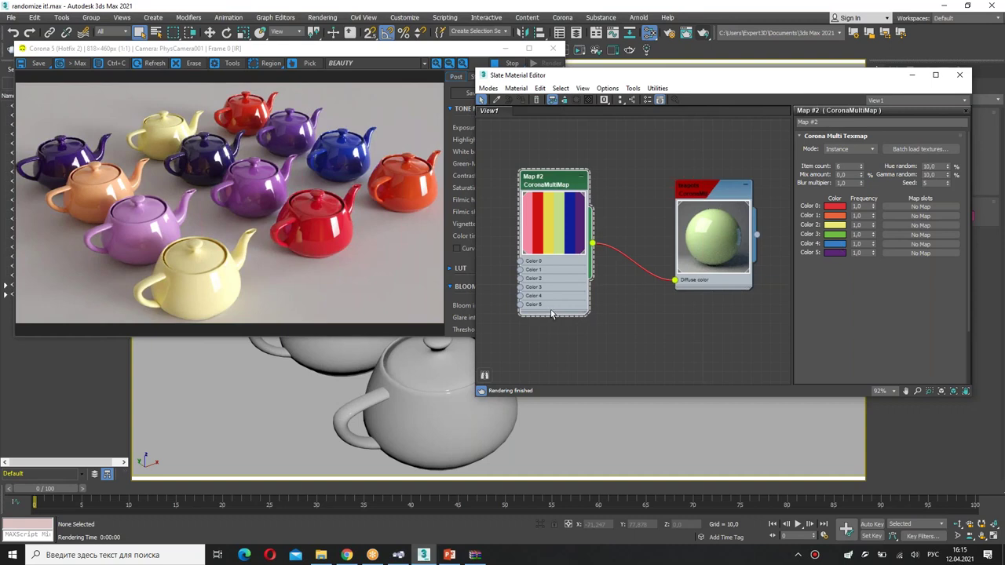
Add a CoronaBitmap with гжель.jpg from the texture randomisation folder, enlarge its preview and place it beside the CoronaMultiMap.
middle_drag(549, 314, 592, 298)
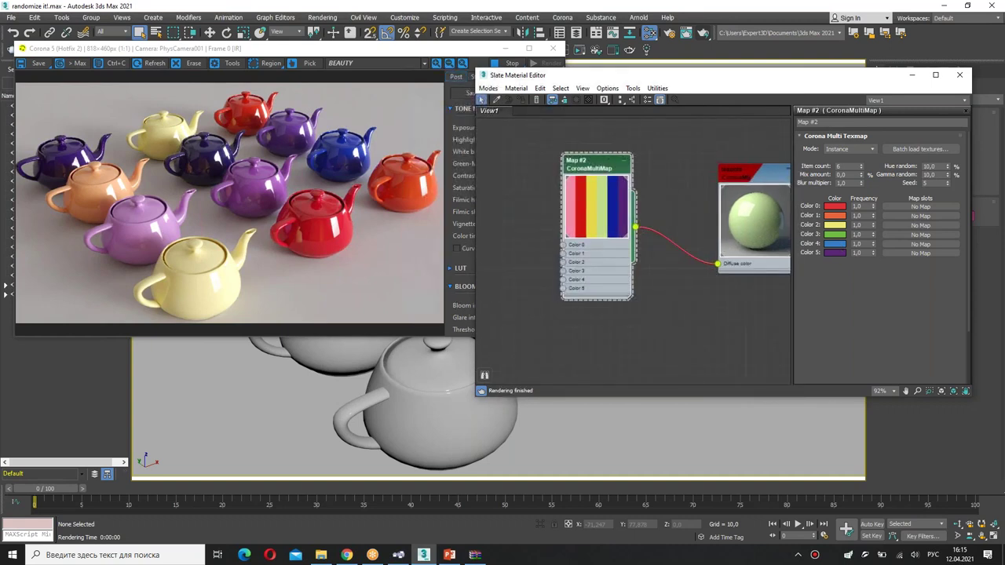
right_click(509, 185)
mouse_move(565, 201)
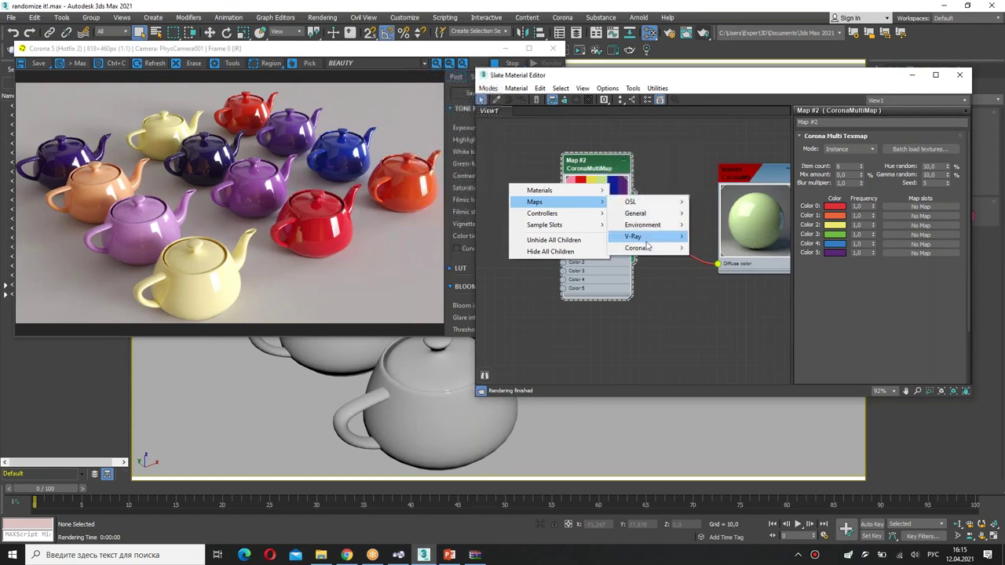
mouse_move(649, 248)
click(703, 257)
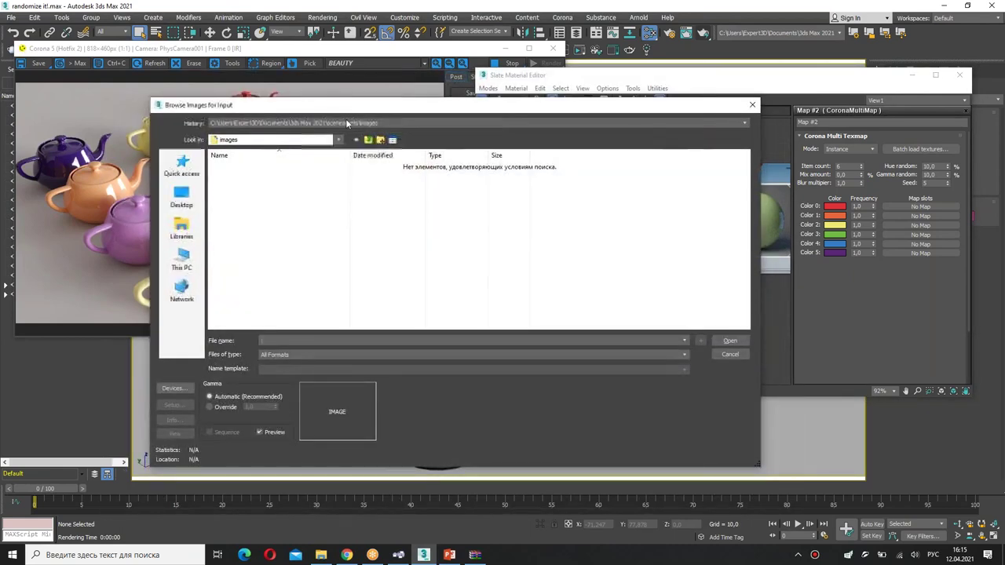
click(346, 123)
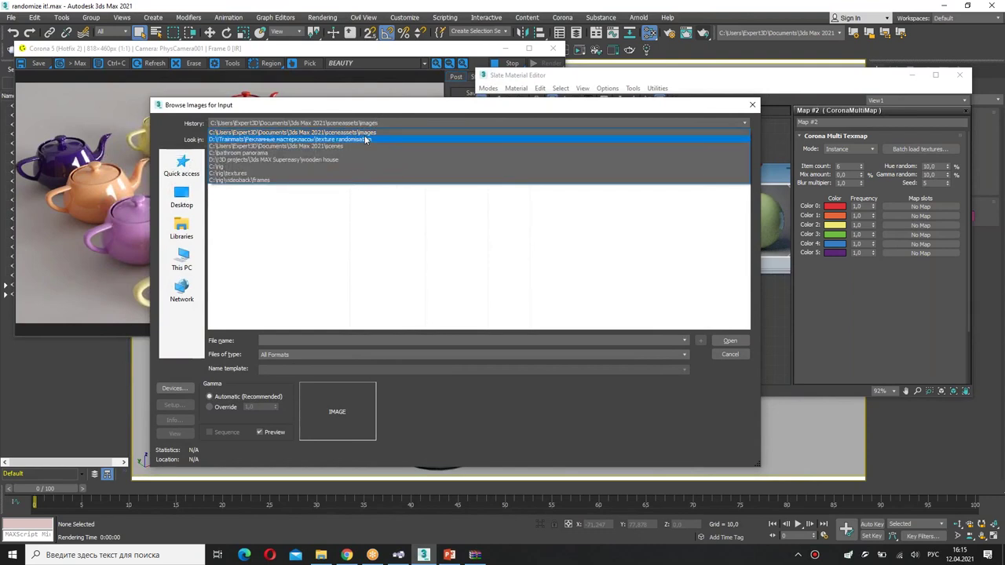
click(365, 139)
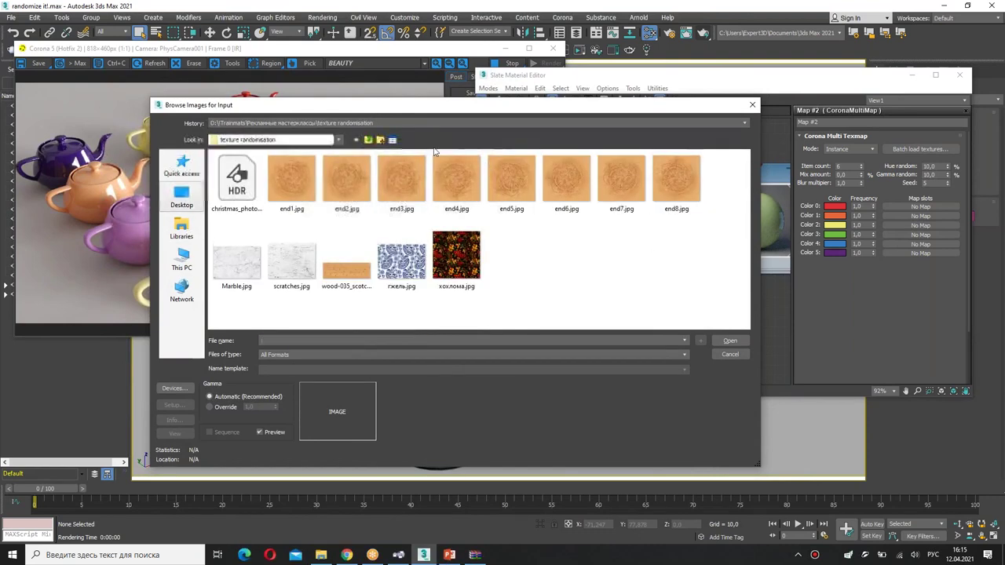
click(401, 255)
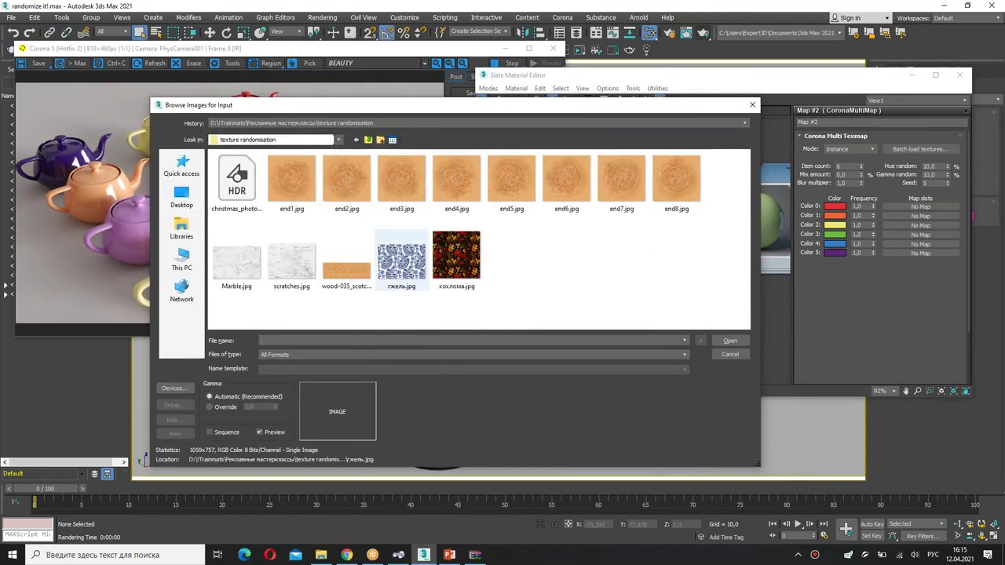
double_click(405, 268)
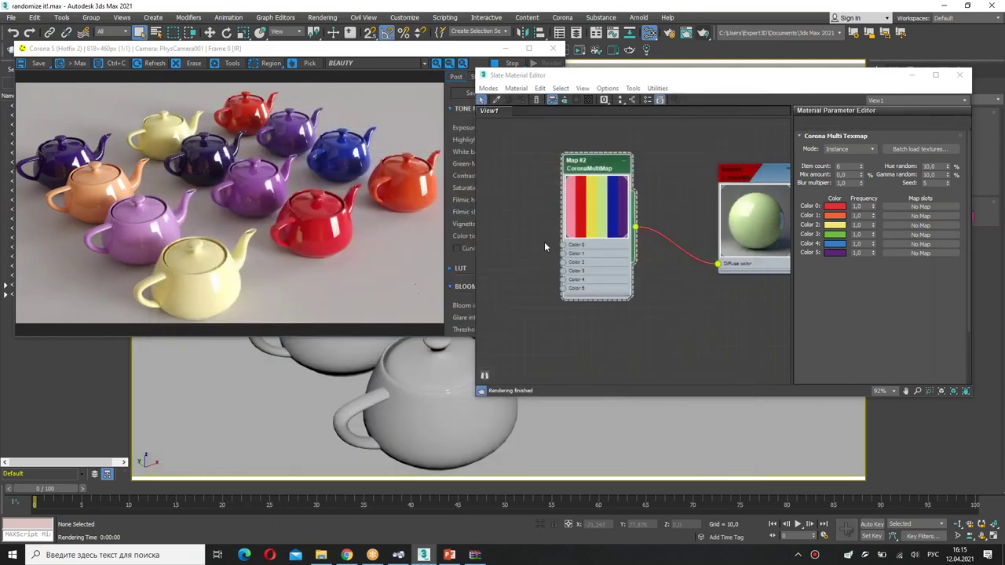
middle_drag(545, 244, 627, 237)
double_click(570, 178)
drag(591, 178, 552, 142)
Add a second CoronaBitmap with хохлома.jpg and place it, with enlarged preview, below the гжель.jpg node.
right_click(544, 256)
mouse_move(596, 273)
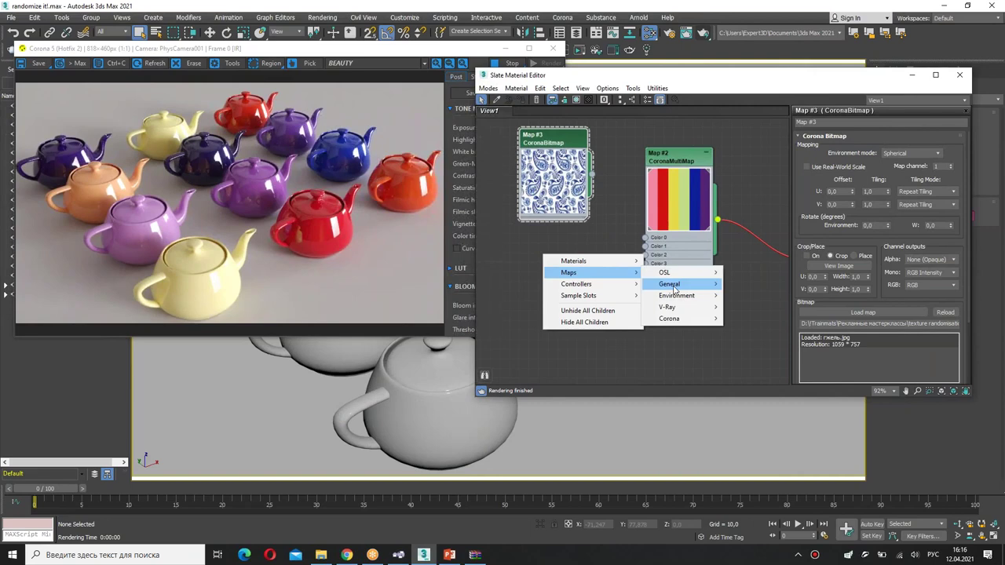
mouse_move(668, 318)
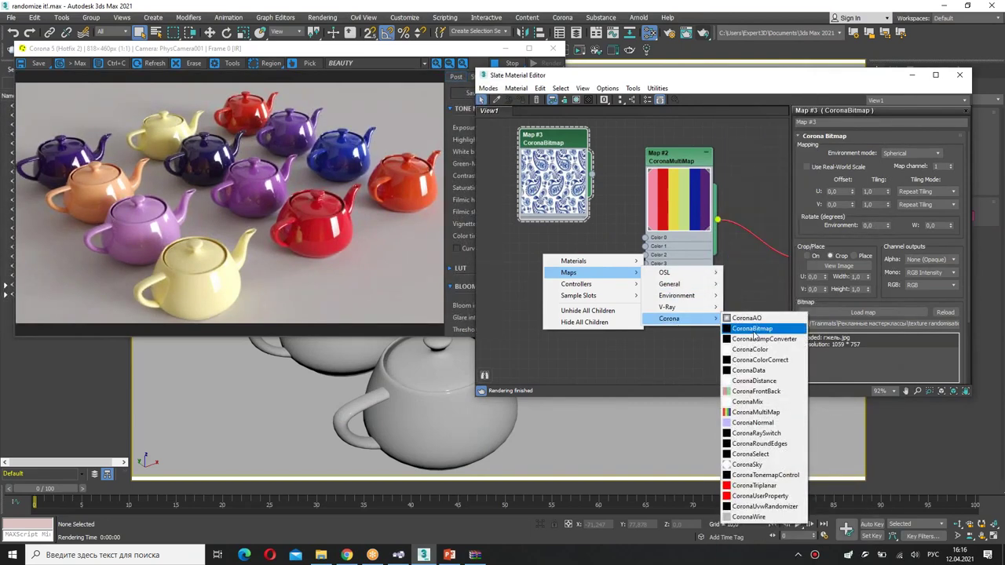
click(752, 328)
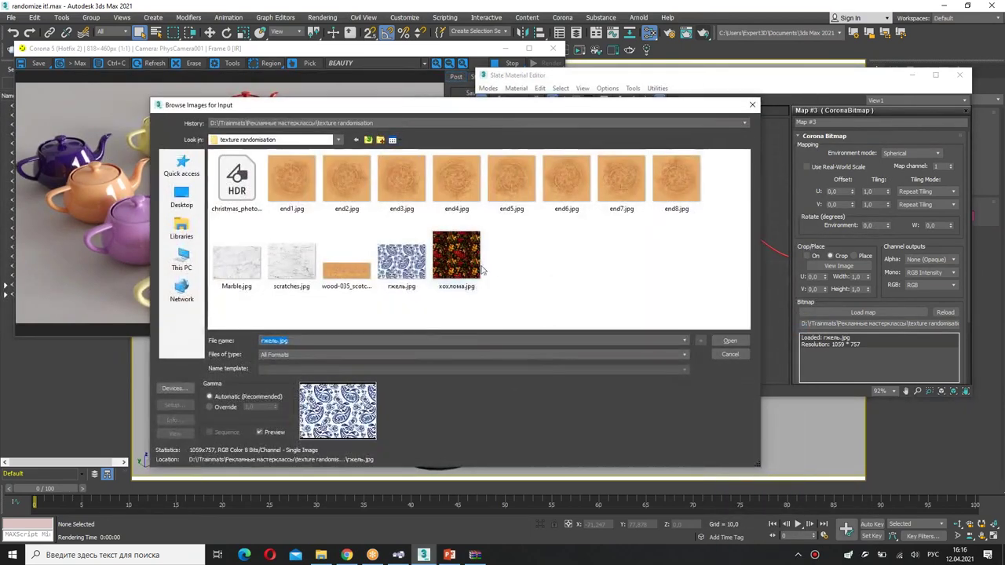
click(463, 259)
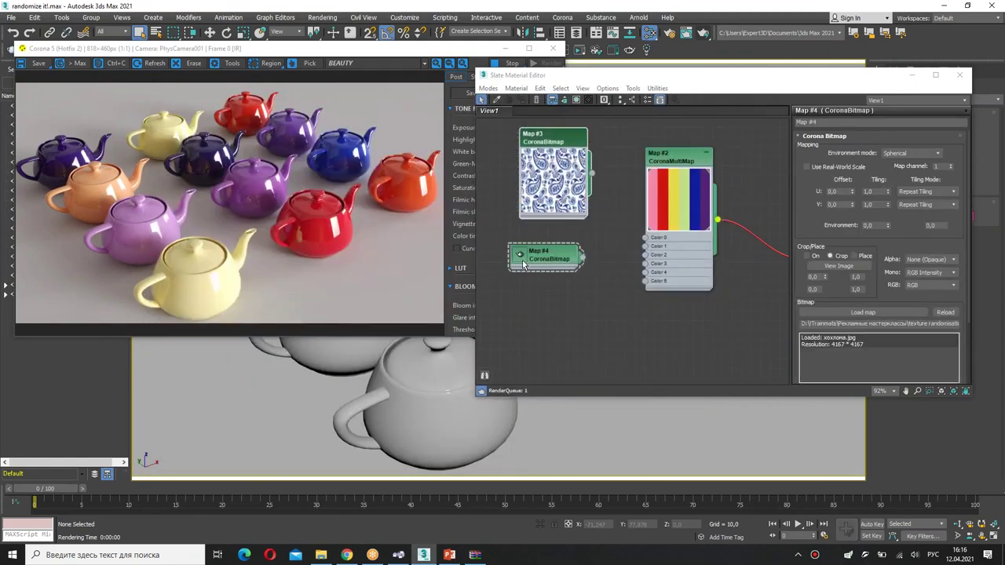
drag(553, 250, 557, 248)
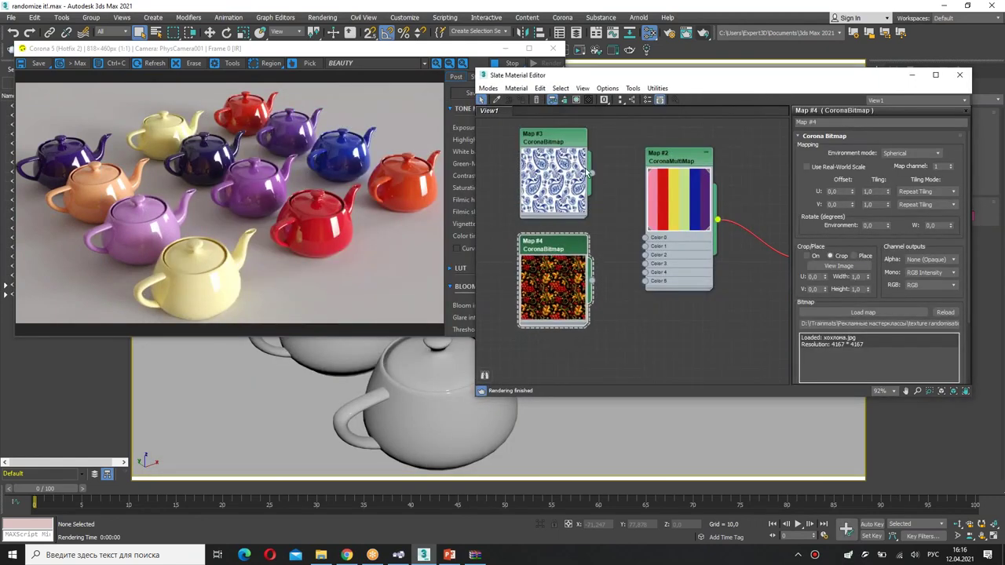
Connect the гжель.jpg bitmap to Color 4 and the хохлома.jpg bitmap to Color 0 of the CoronaMultiMap.
click(660, 161)
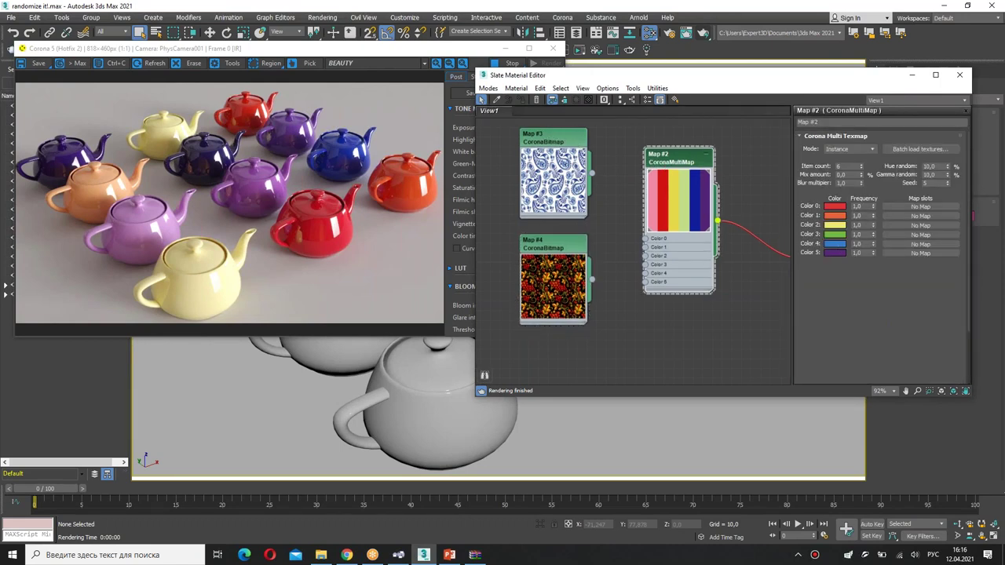
drag(591, 173, 644, 275)
drag(591, 278, 645, 239)
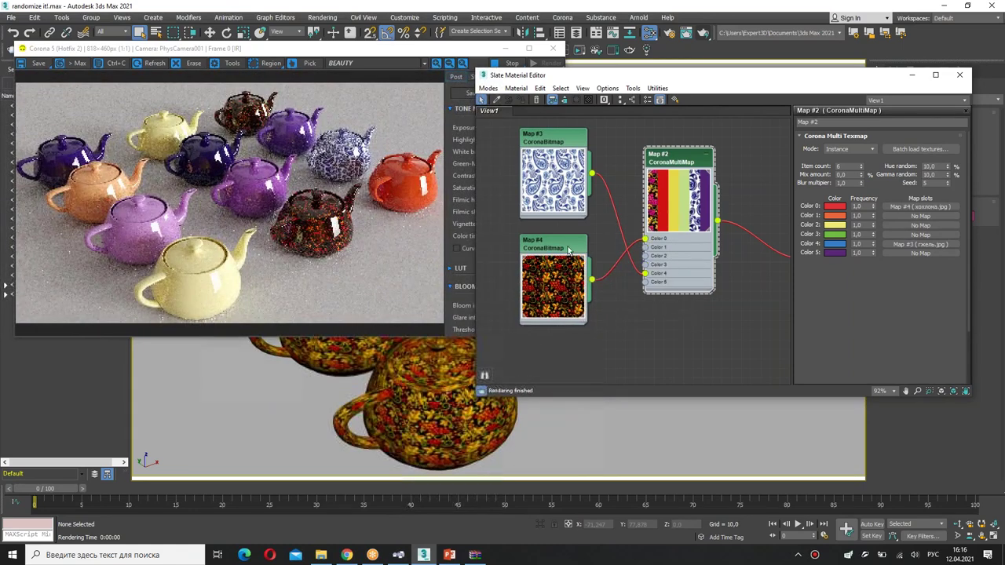
Rearrange the two bitmap nodes so хохлома.jpg sits above гжель.jpg and their wires no longer cross.
drag(567, 136, 615, 321)
drag(562, 246, 580, 157)
drag(596, 322, 566, 253)
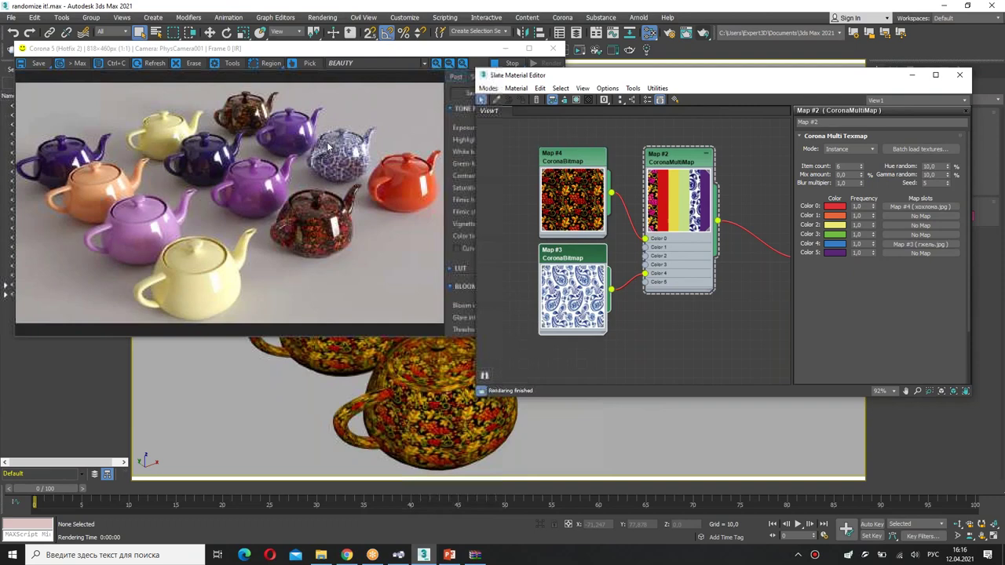
middle_drag(677, 260, 631, 251)
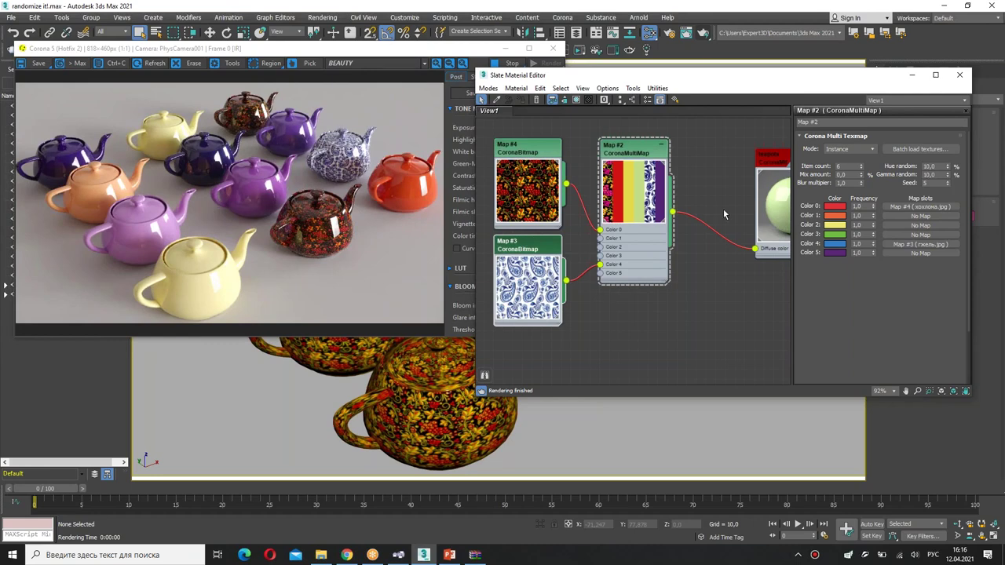
double_click(926, 166)
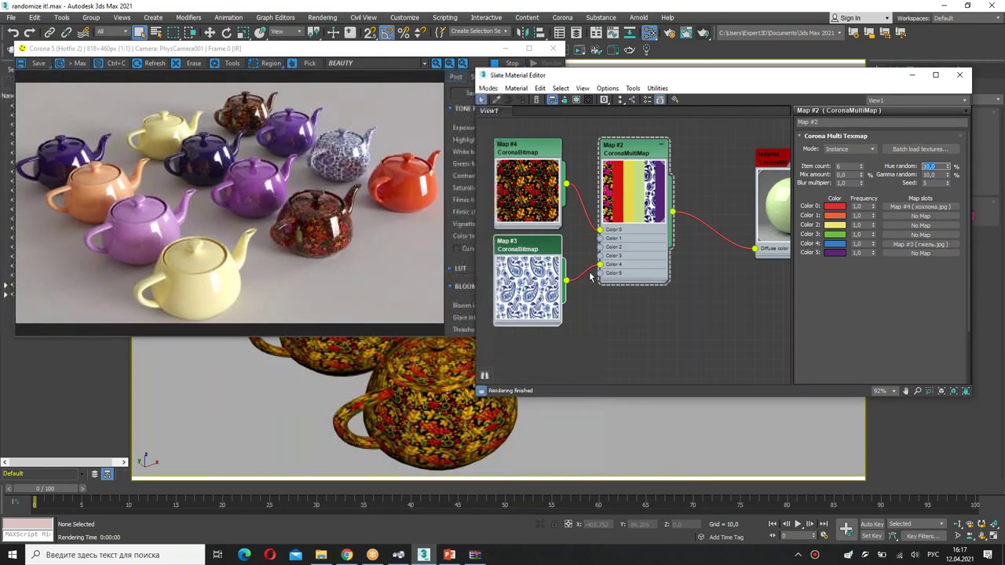
Add a second CoronaMultiMap and place it below the existing one.
middle_drag(666, 327, 654, 294)
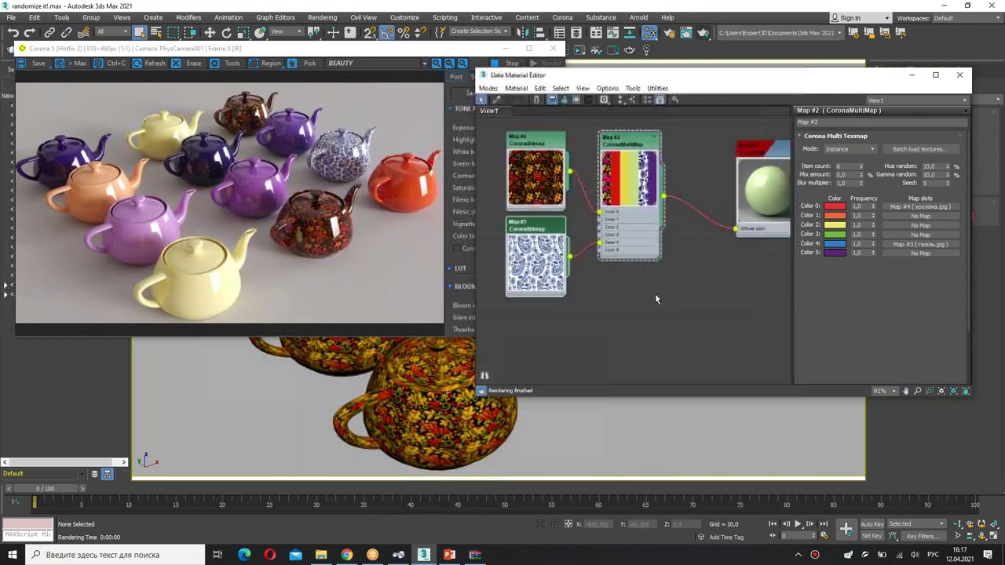
scroll(653, 294, down, 3)
right_click(629, 285)
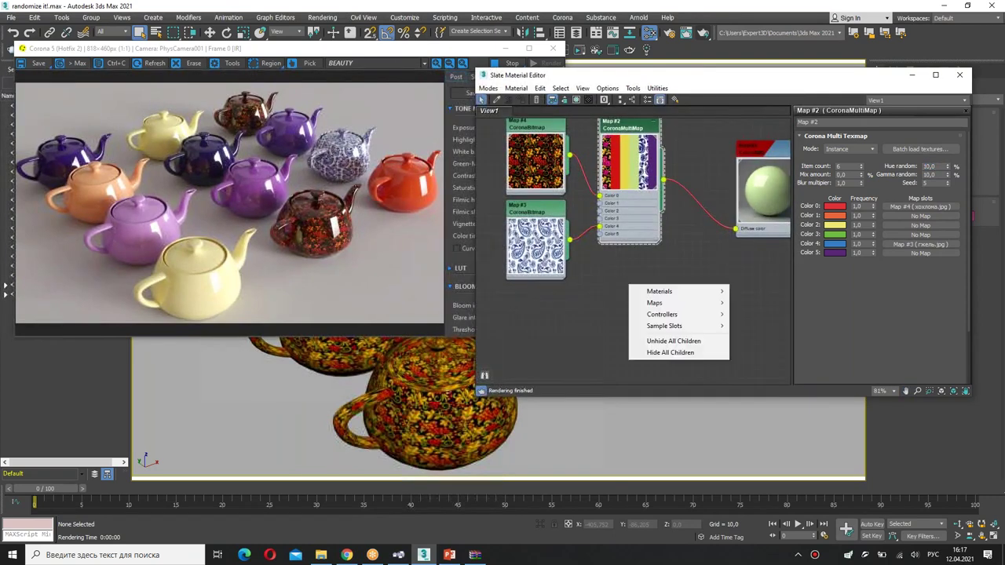
mouse_move(656, 303)
mouse_move(758, 349)
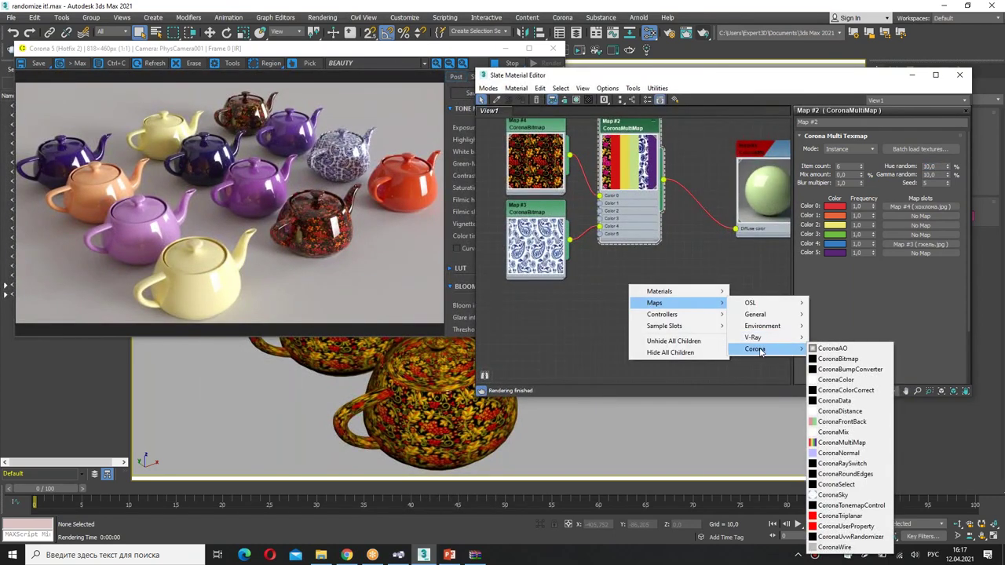
click(840, 442)
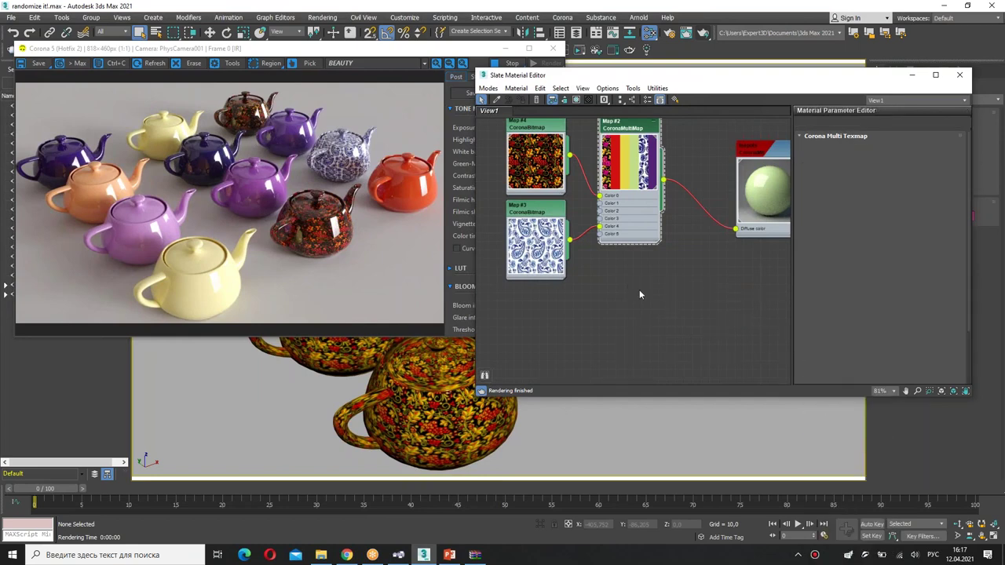
drag(631, 289, 650, 283)
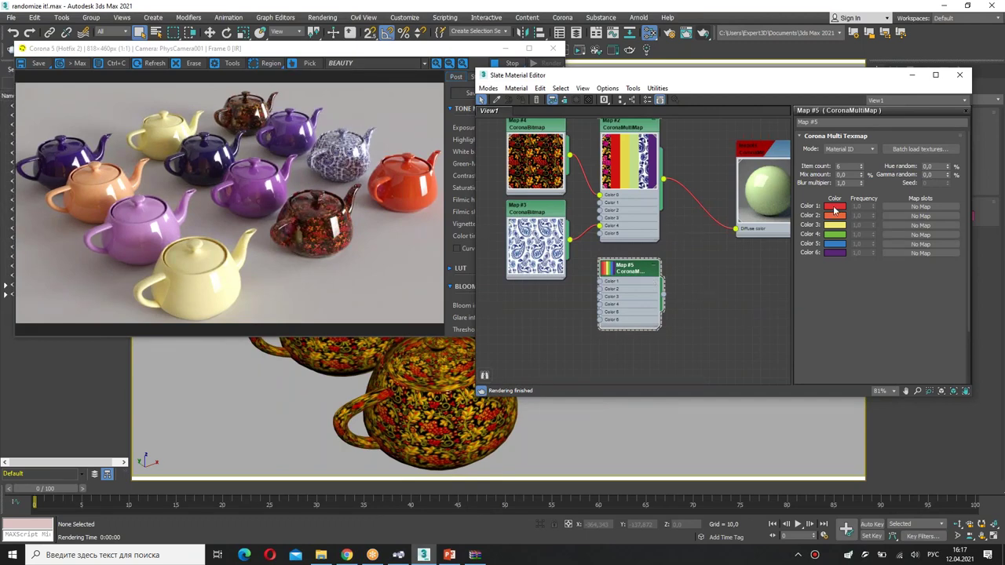
Set the new CoronaMultiMap's item count to 1 and change its only color to light grey with value 183.
double_click(843, 166)
text(1)
key(Return)
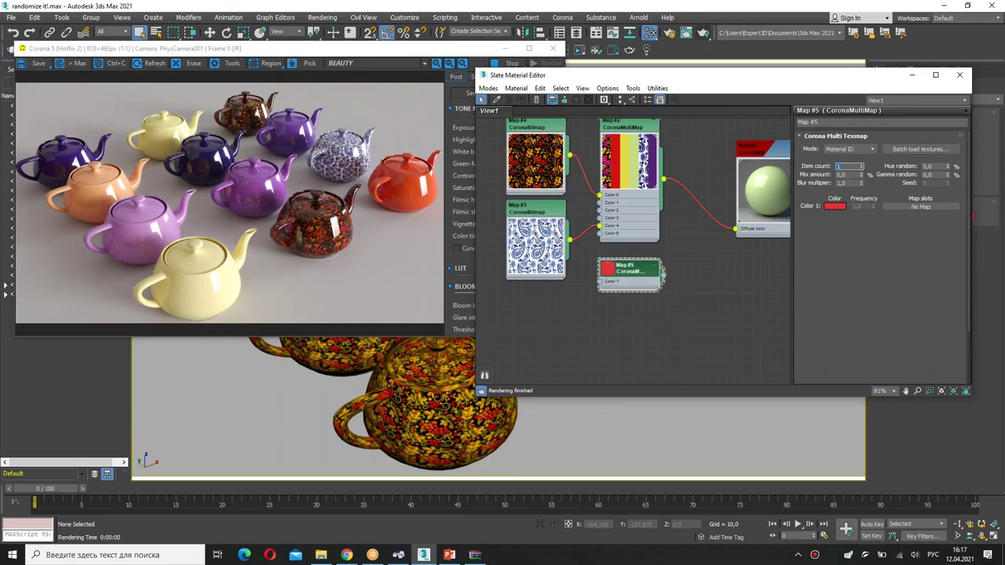
click(834, 207)
mouse_move(388, 110)
mouse_down()
mouse_move(333, 112)
mouse_move(385, 124)
mouse_up()
click(387, 161)
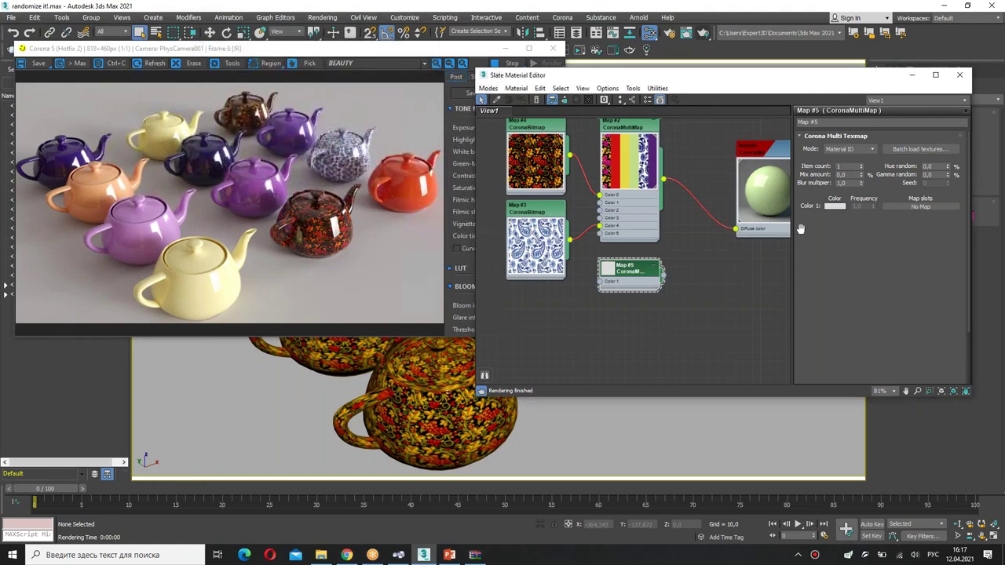
Switch the new CoronaMultiMap to Instance mode, set its gamma random to 30% and enlarge its preview.
click(865, 151)
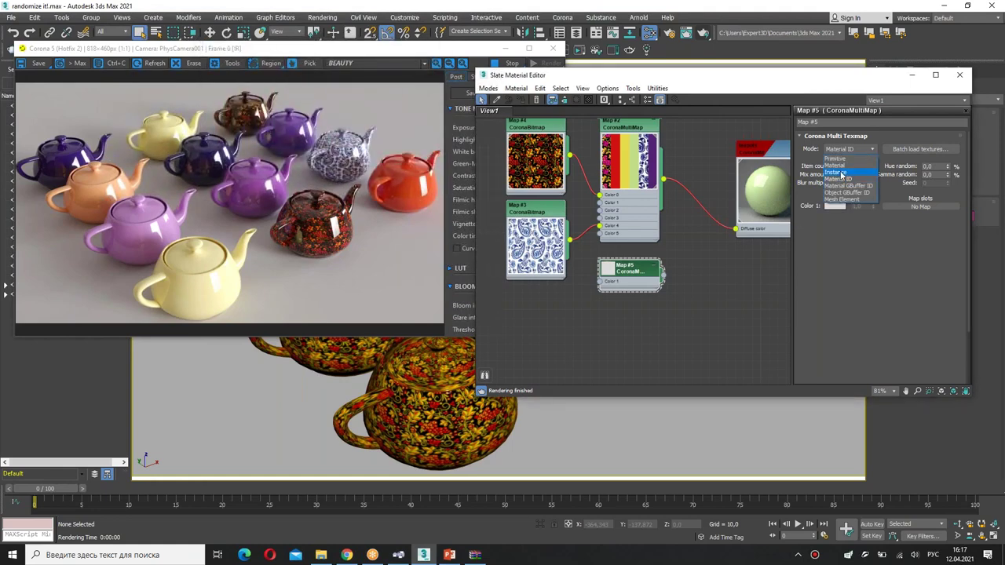
click(840, 172)
double_click(934, 174)
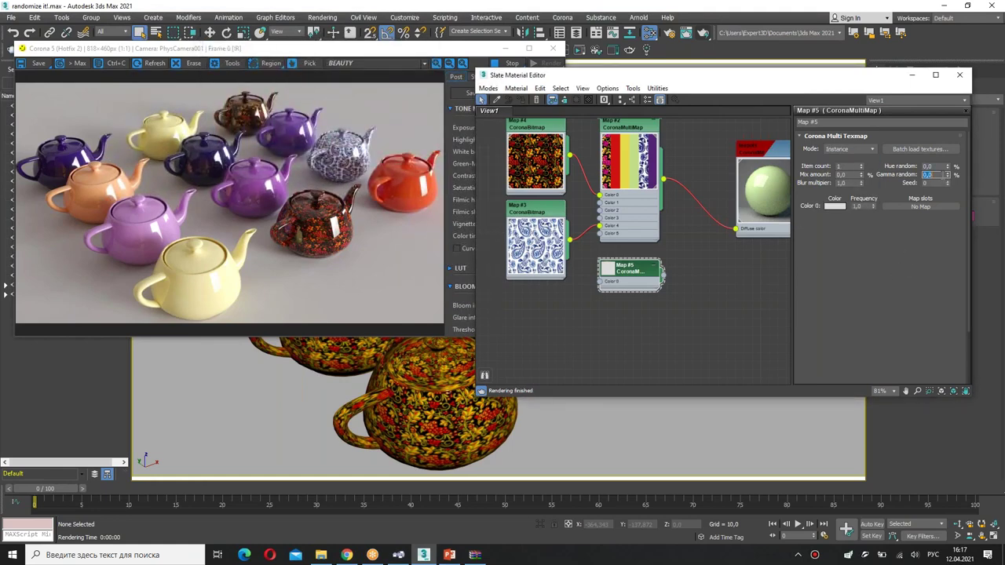
key(Return)
double_click(615, 274)
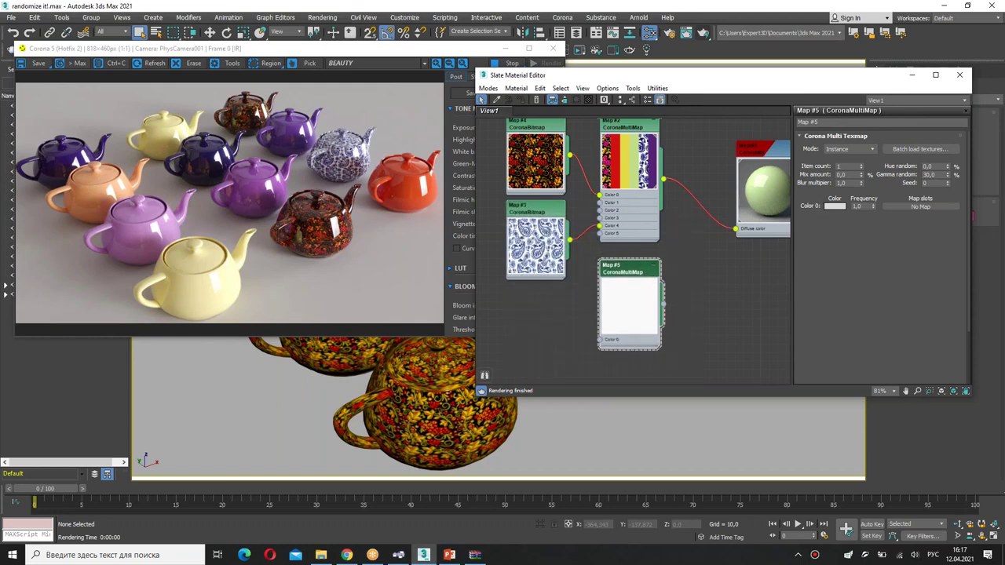
click(834, 205)
drag(385, 120, 406, 123)
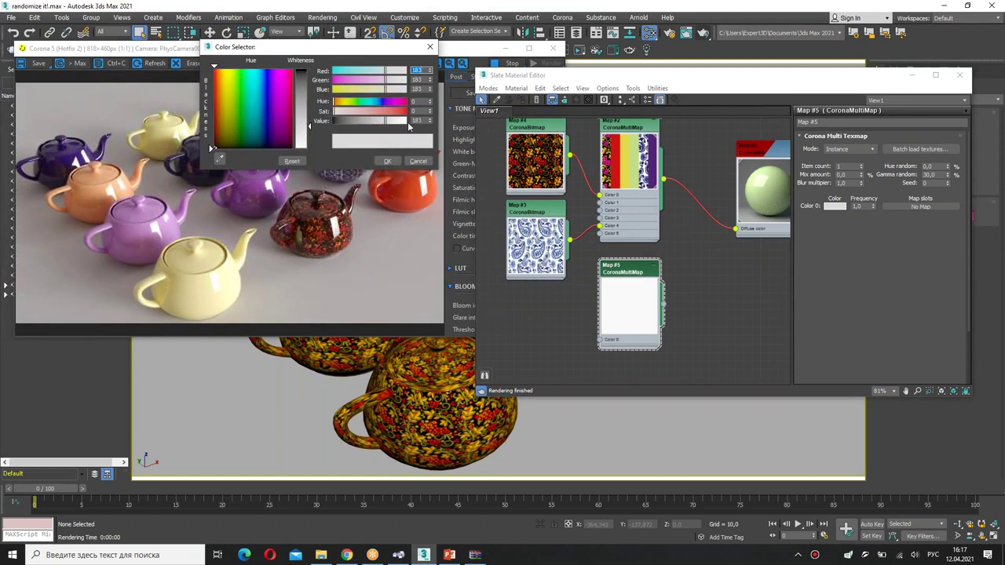
click(418, 161)
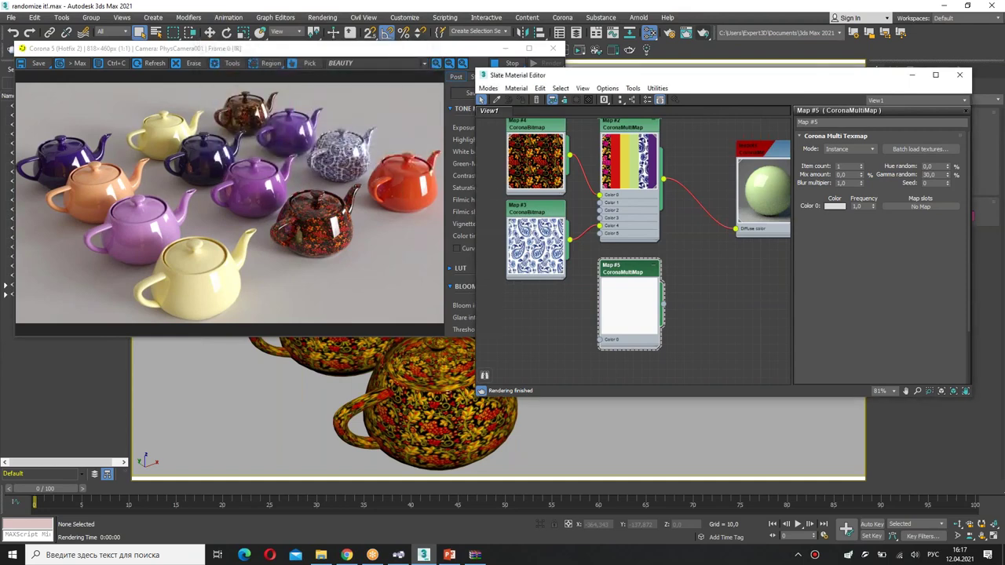
Connect the single-color CoronaMultiMap to the reflection glossiness of the teapots material.
middle_drag(669, 293, 618, 290)
drag(613, 302, 708, 204)
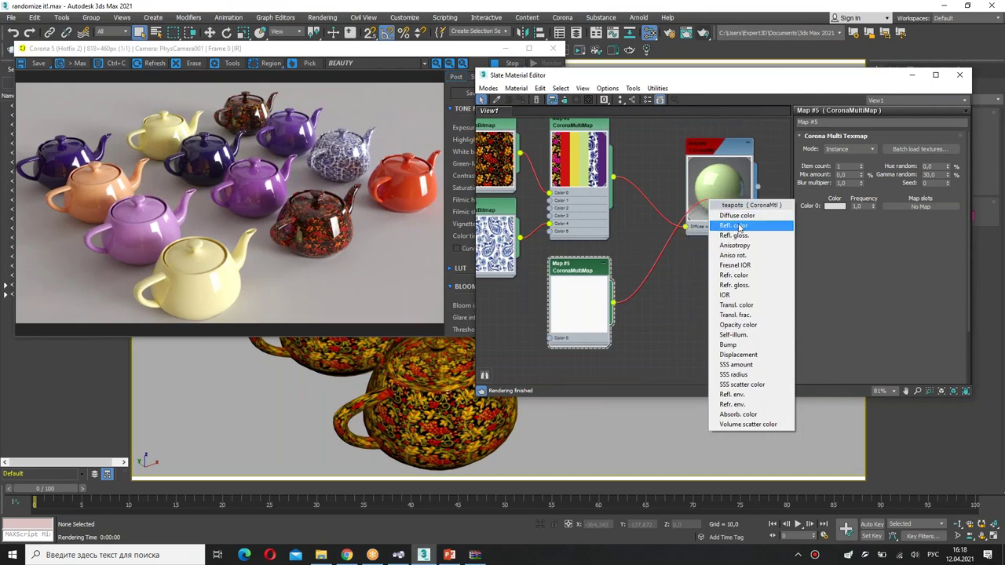
click(733, 236)
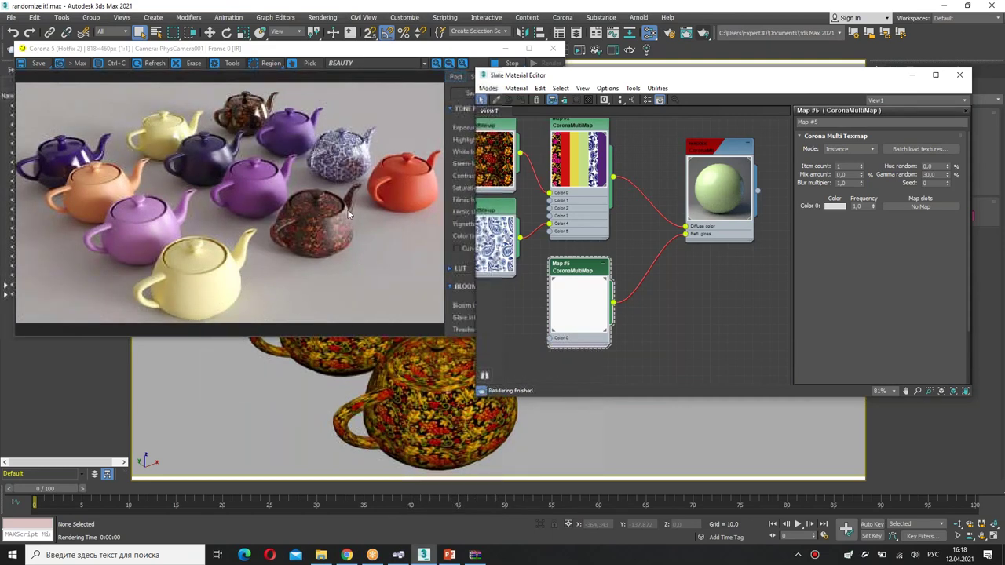
mouse_move(266, 131)
mouse_down()
mouse_move(236, 88)
mouse_move(250, 132)
mouse_up()
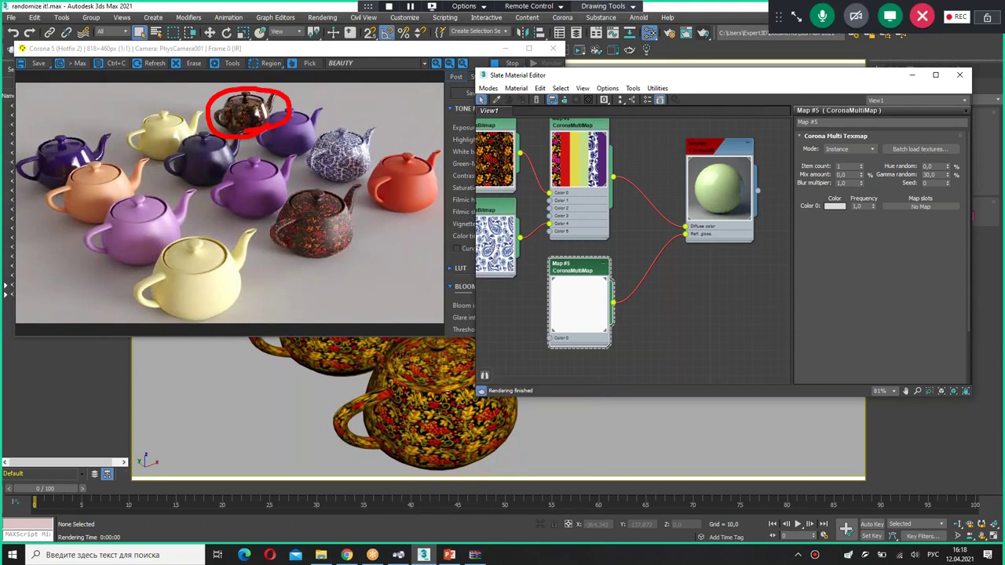
drag(344, 243, 376, 213)
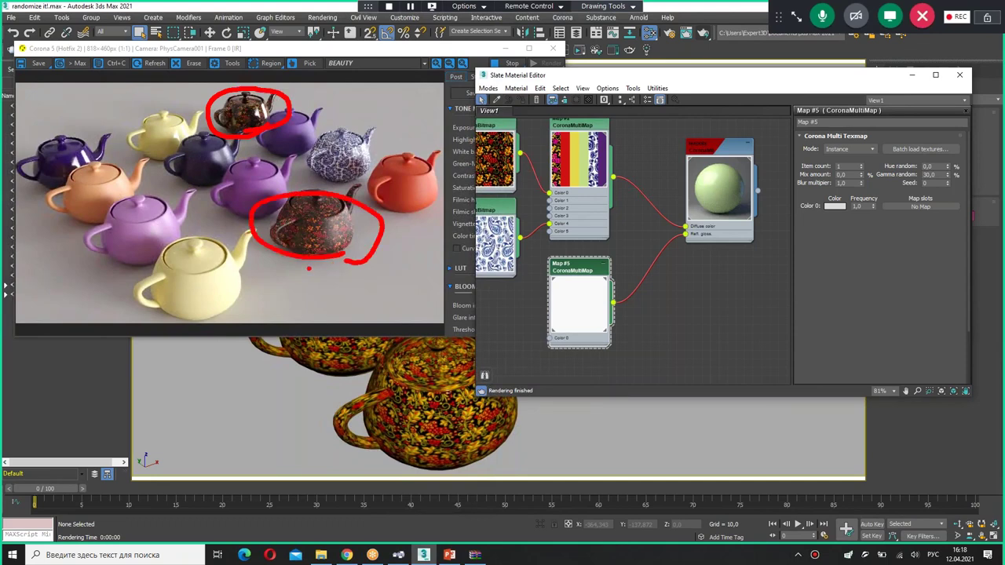
key(Escape)
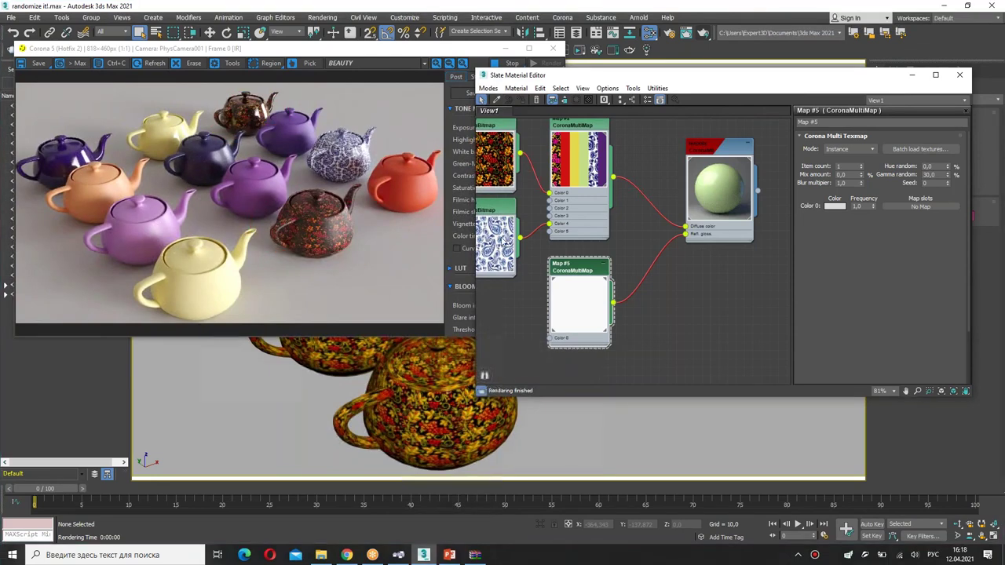
Set the gamma random of the glossiness CoronaMultiMap to 15%.
double_click(930, 175)
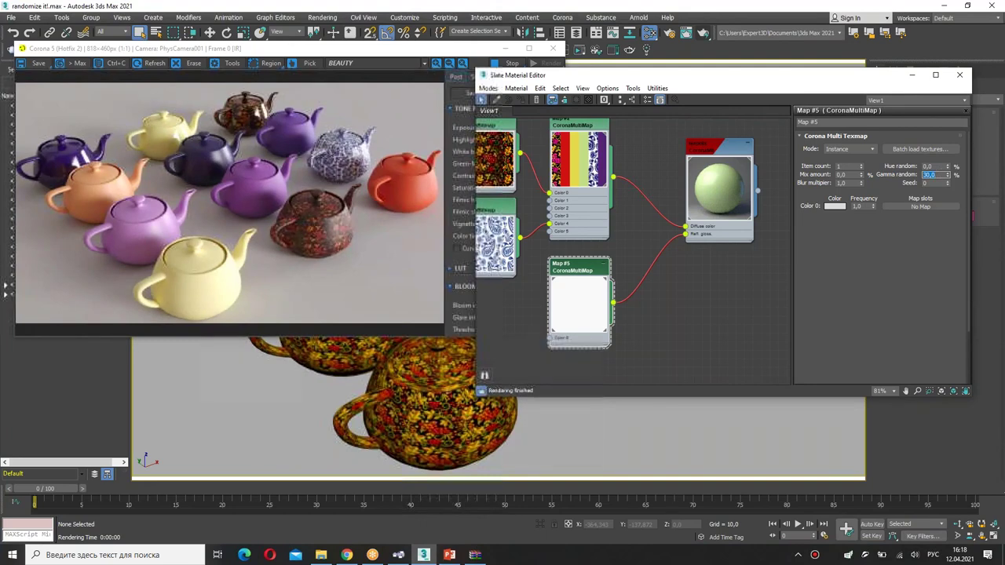
text(15)
key(Return)
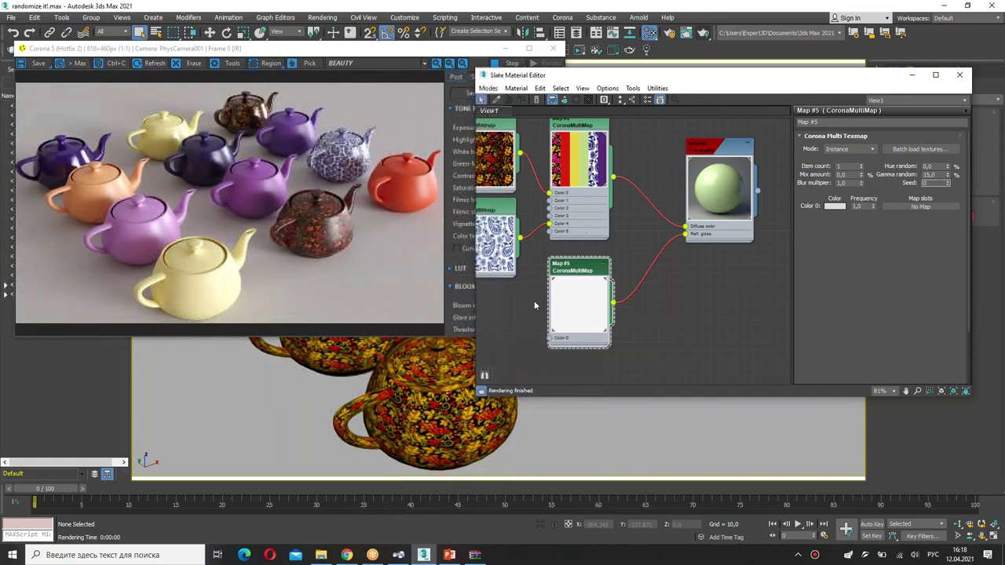
Add a third CoronaMultiMap in the free space beside the glossiness CoronaMultiMap, under the гжель.jpg node.
middle_drag(580, 307, 598, 287)
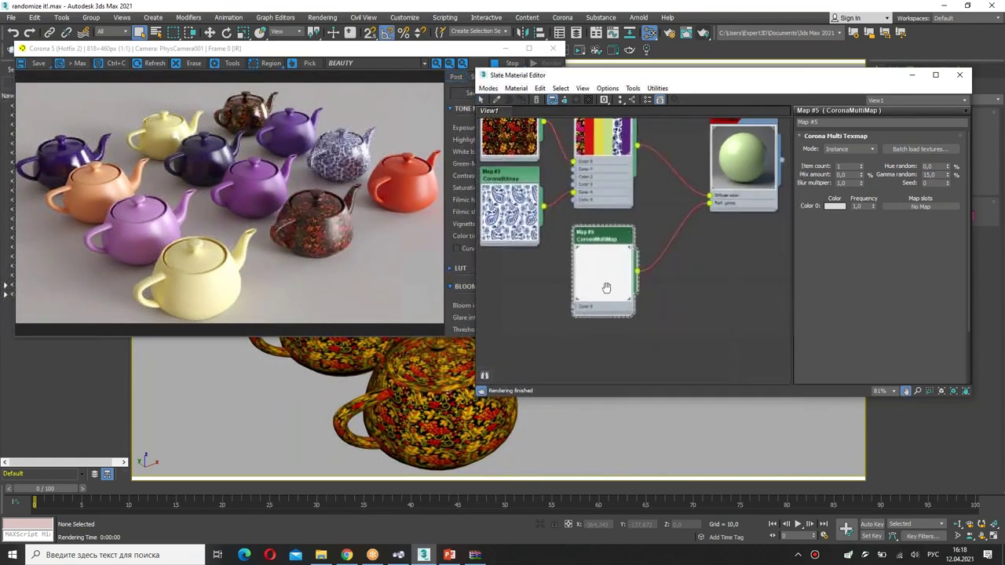
middle_drag(520, 314, 555, 271)
right_click(555, 271)
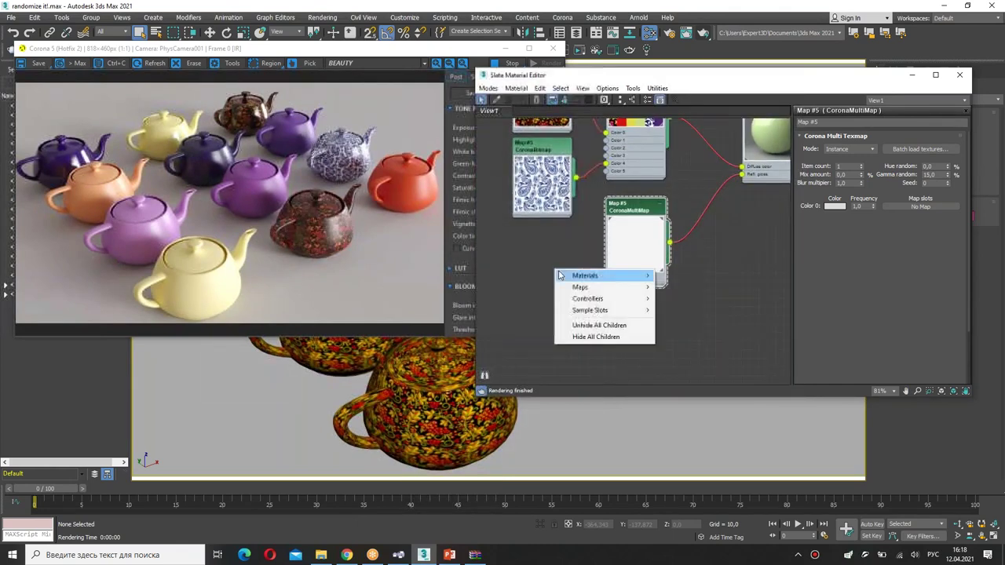
mouse_move(581, 287)
mouse_move(713, 334)
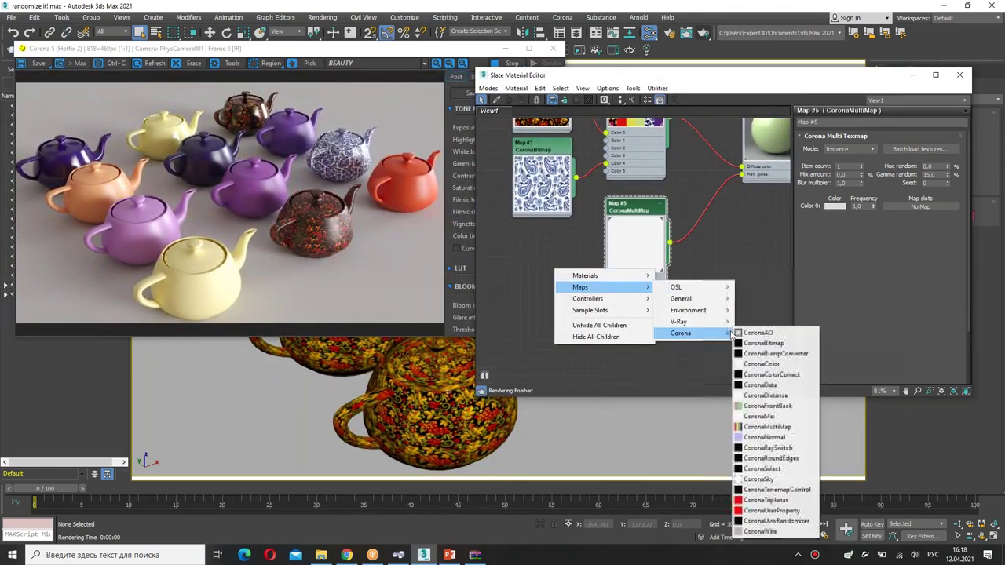
click(778, 427)
click(525, 266)
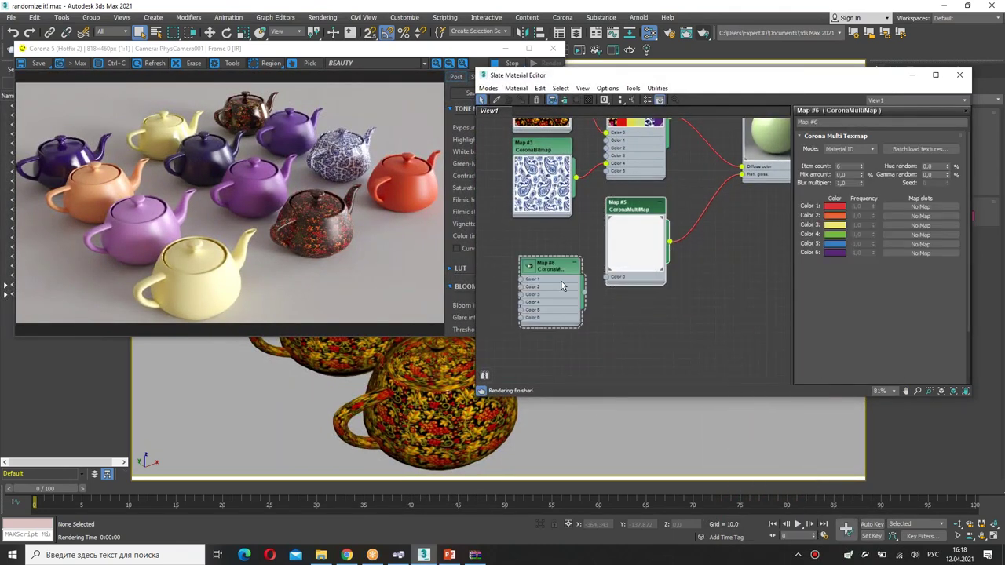
drag(557, 273, 557, 264)
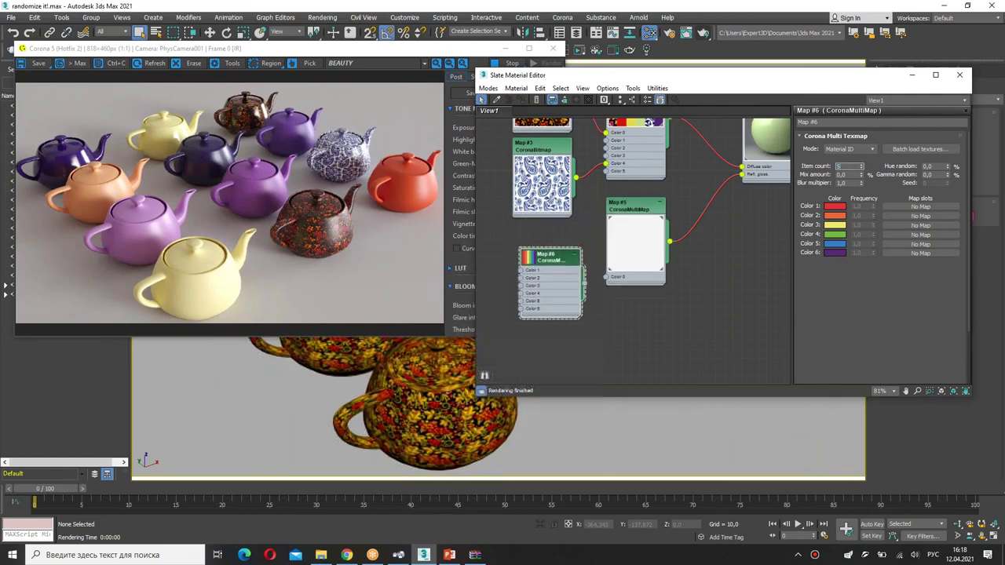
Set the third CoronaMultiMap's item count to 5 and its Color 1 to black.
key(Return)
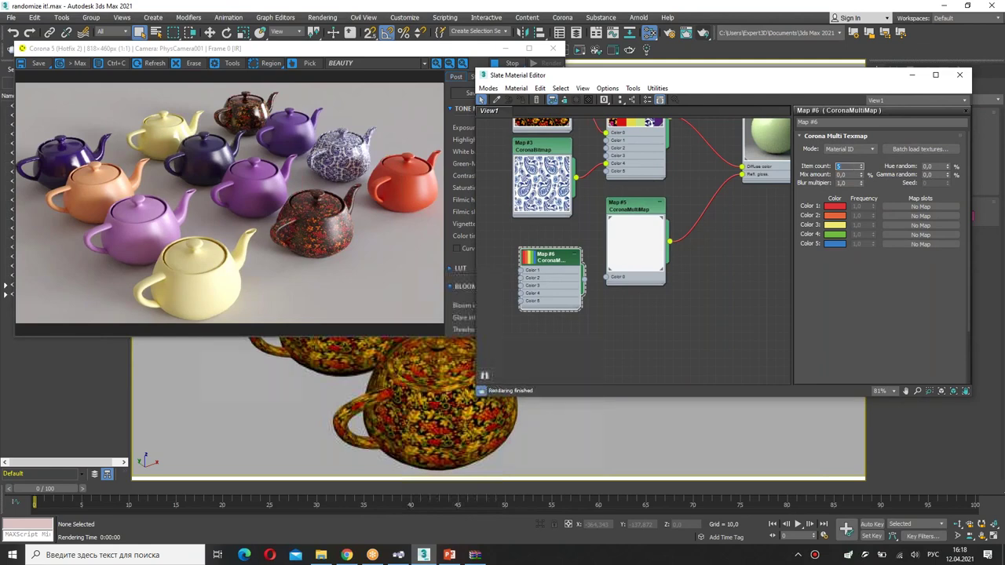
click(837, 215)
drag(383, 121, 333, 146)
click(387, 161)
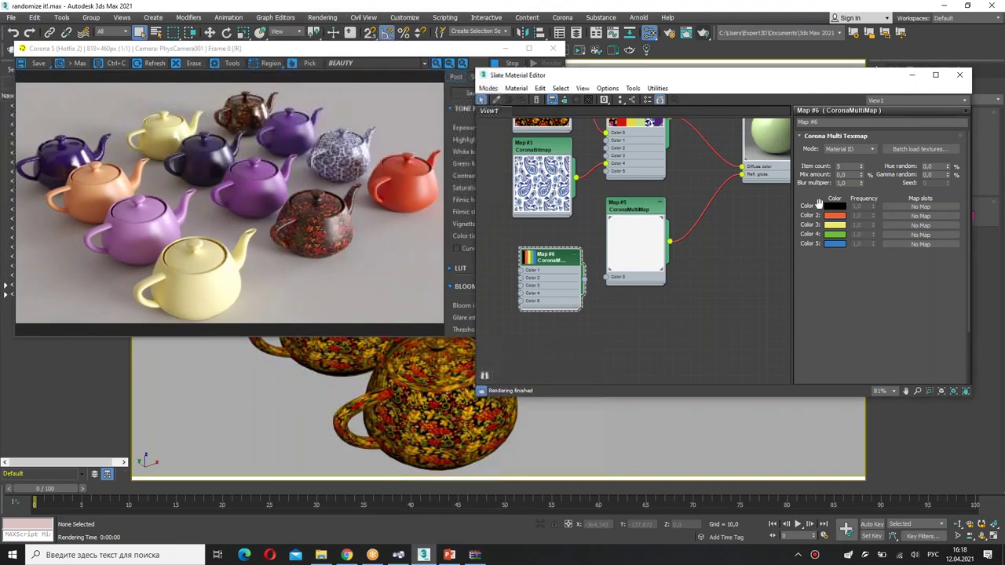
Copy the black of Color 1 to Colors 2 through 5 of the third CoronaMultiMap.
drag(834, 206, 834, 244)
click(719, 241)
click(719, 241)
click(719, 241)
click(719, 241)
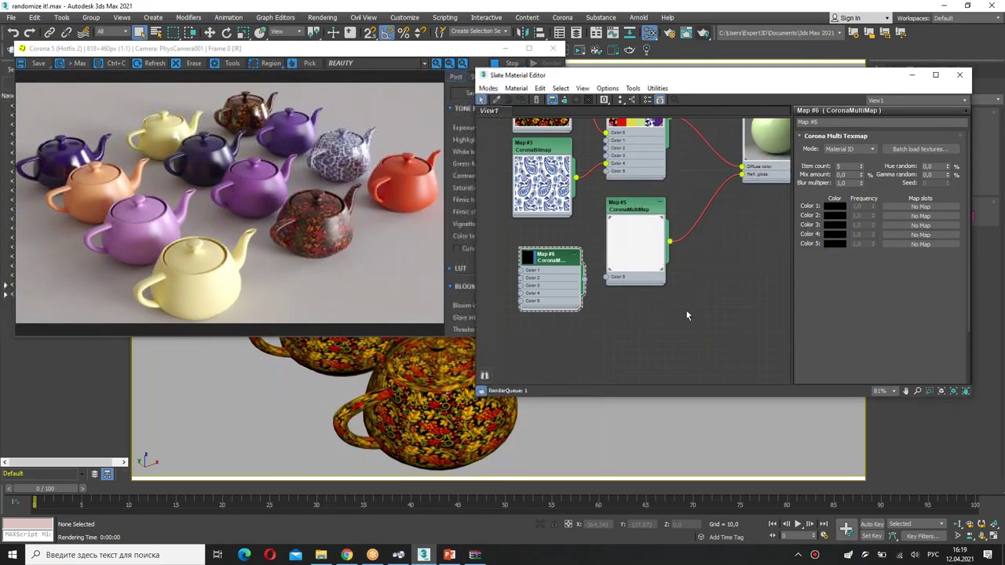
Connect the all-black CoronaMultiMap to the bump input of the teapots material.
drag(561, 259, 561, 277)
middle_drag(659, 319, 642, 325)
drag(565, 303, 728, 135)
click(797, 276)
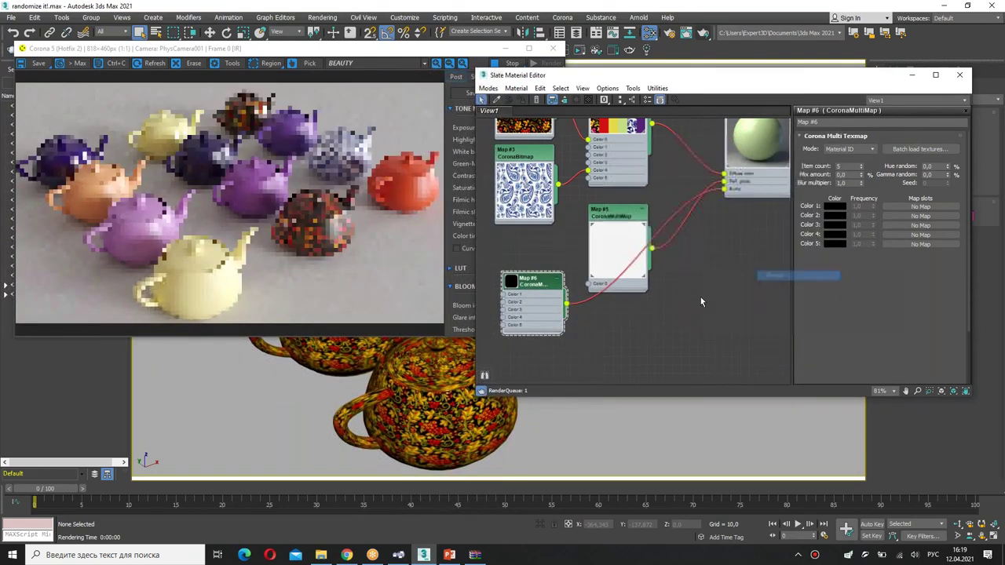
Move the bump CoronaMultiMap directly below the glossiness CoronaMultiMap so their wires no longer cross.
drag(552, 277, 560, 251)
mouse_move(641, 212)
mouse_down()
mouse_move(670, 280)
mouse_move(641, 204)
mouse_up()
drag(549, 257, 638, 319)
middle_drag(640, 324, 632, 301)
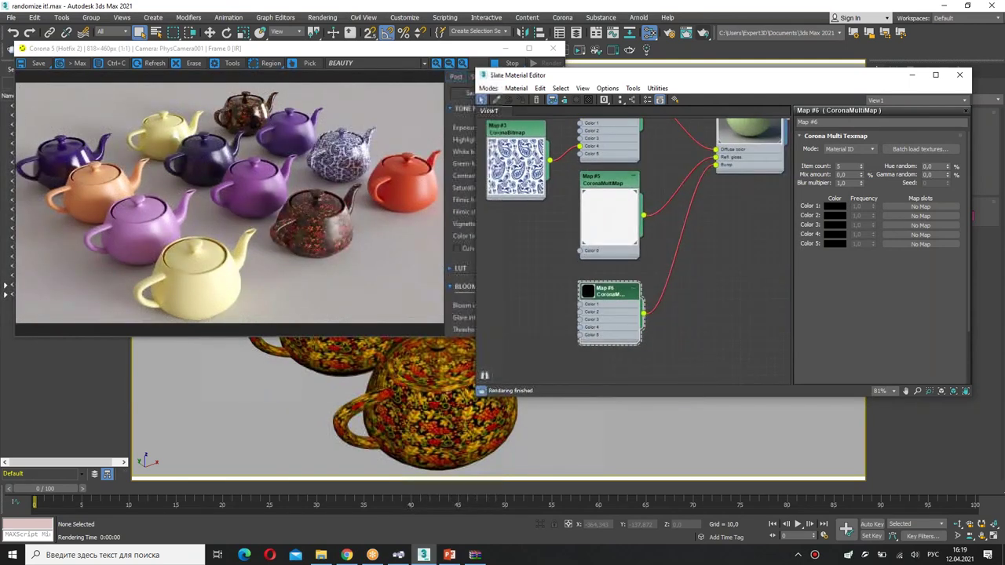
Enlarge the bump CoronaMultiMap's preview, extend the Slate Material Editor window downward and tidy the node column.
double_click(587, 291)
drag(660, 396, 656, 477)
middle_drag(705, 294, 715, 364)
drag(637, 365, 635, 349)
click(627, 253)
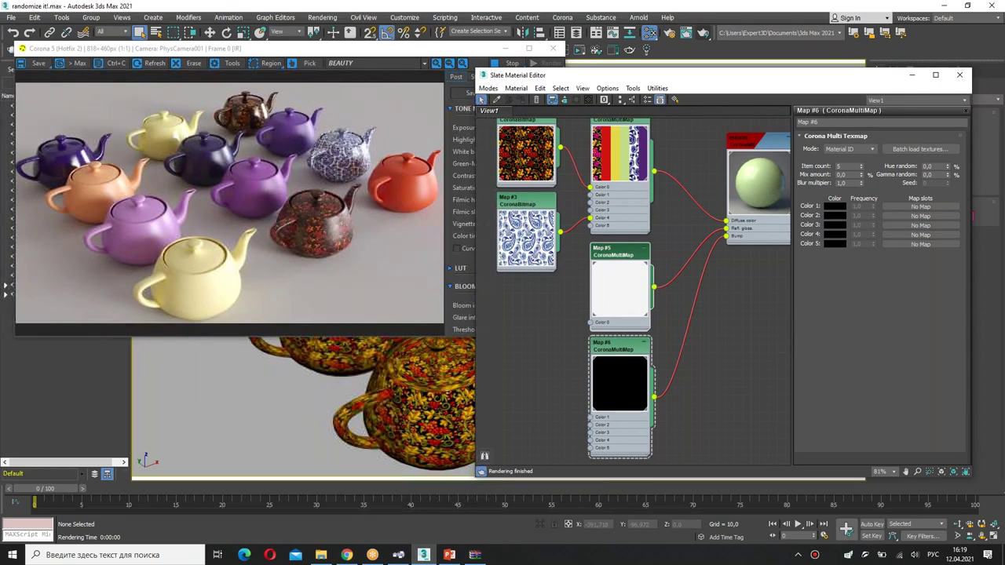
Open the teapots material's parameters and check the bump amount in its list of maps.
double_click(753, 142)
double_click(738, 148)
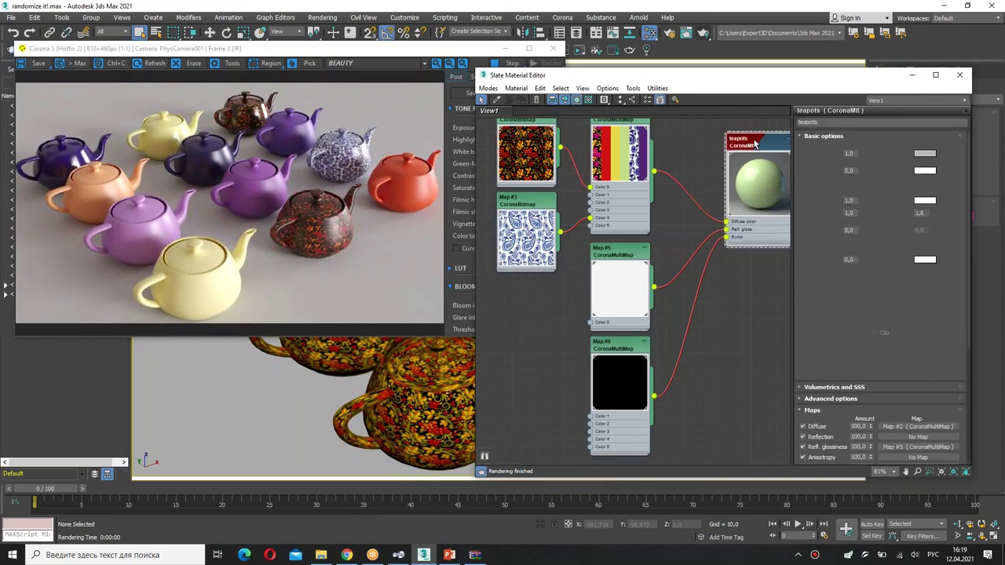
scroll(808, 167, down, 5)
scroll(809, 167, down, 2)
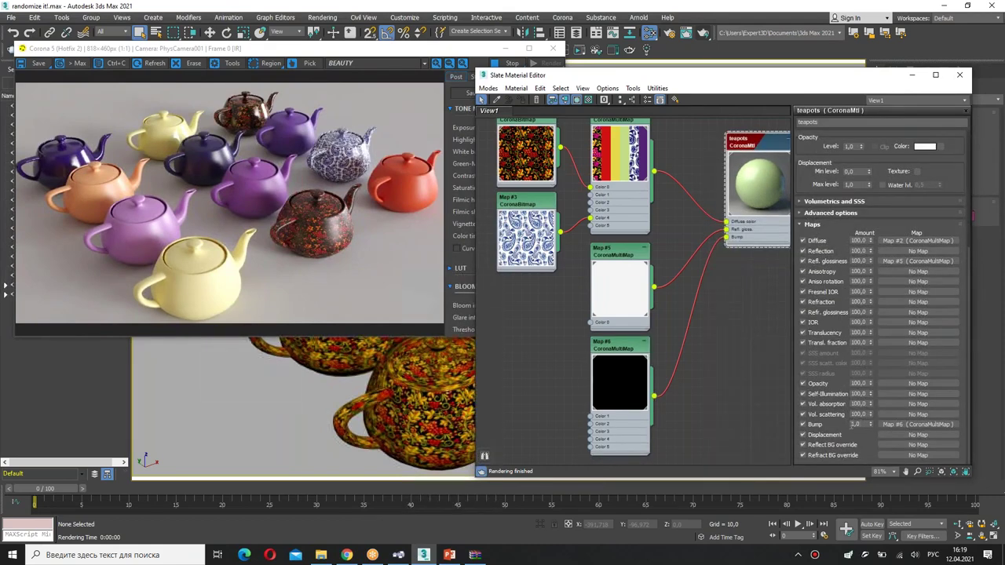
Load scratches.jpg through a CoronaBitmap into the third color slot of the bump CoronaMultiMap, viewing the image at full size first.
double_click(617, 347)
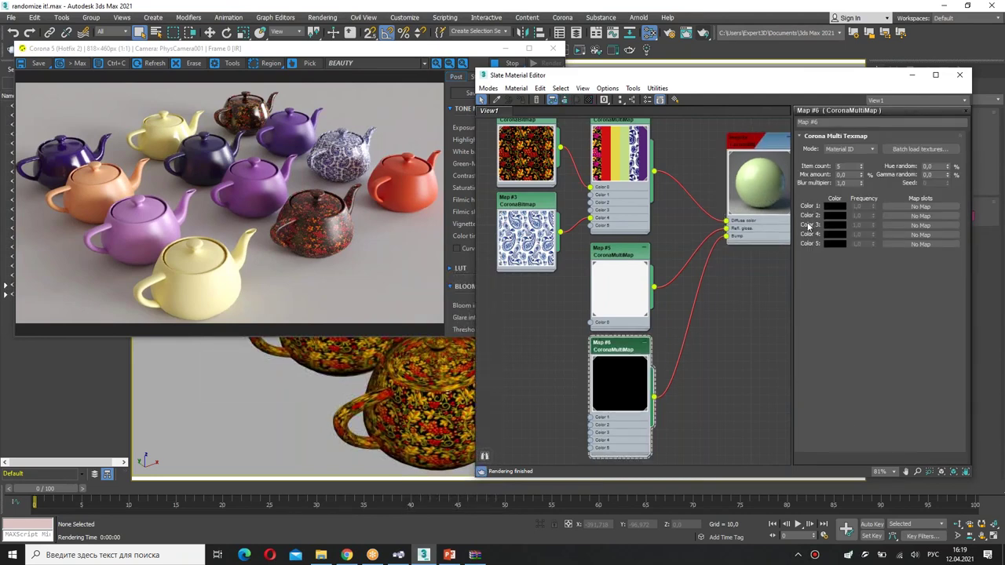
click(910, 227)
click(252, 145)
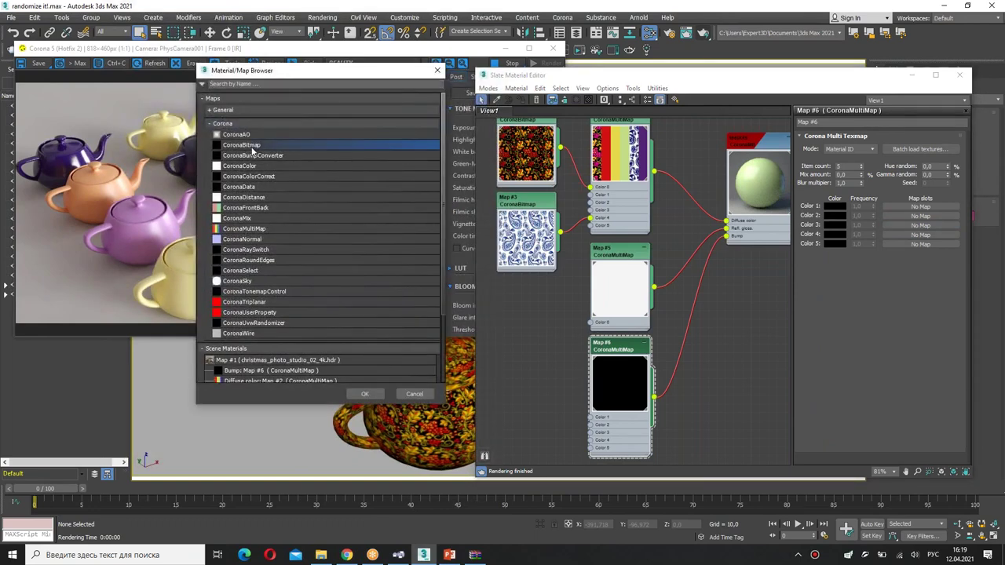
double_click(260, 150)
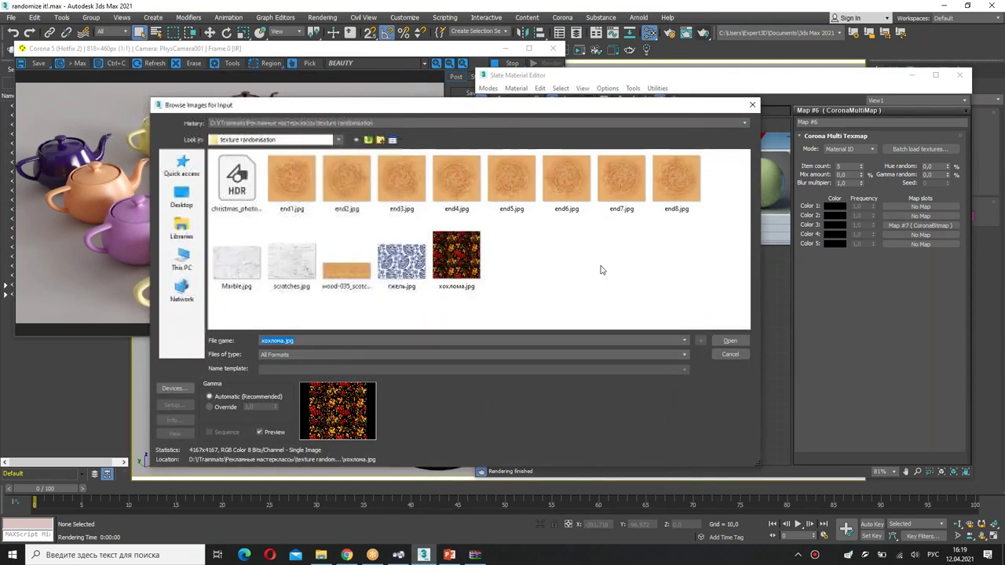
click(276, 287)
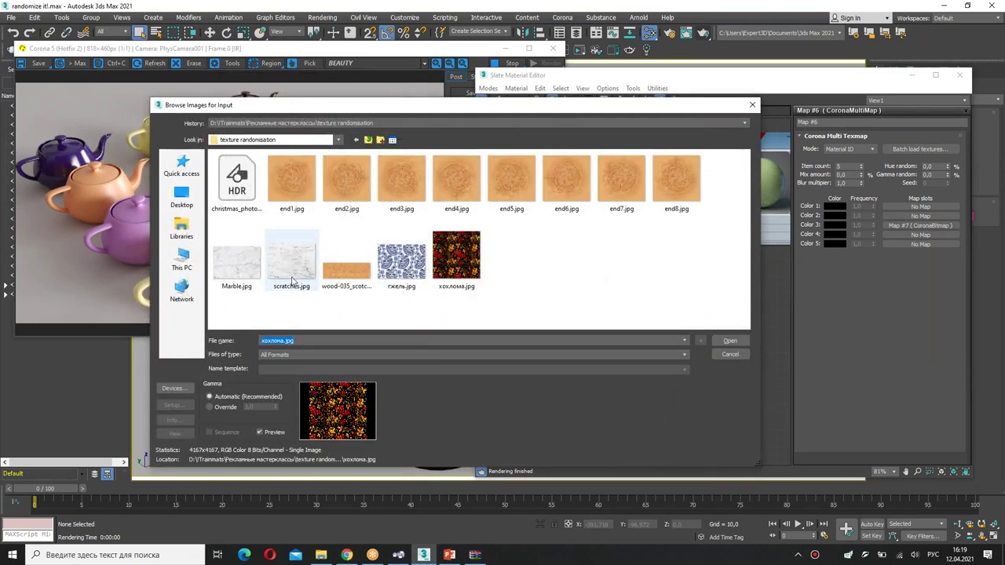
click(174, 433)
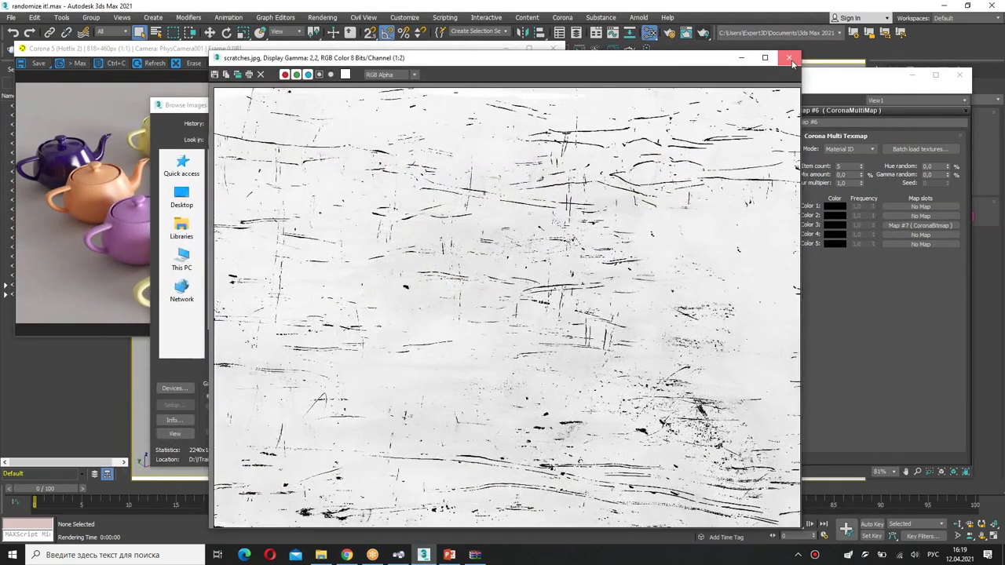
click(788, 58)
double_click(304, 269)
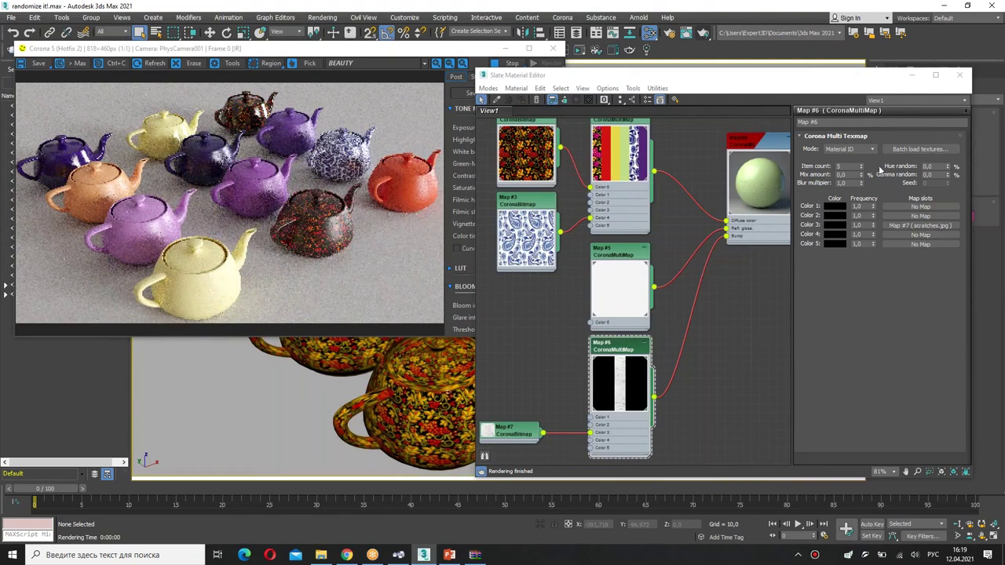
Set the bump CoronaMultiMap's mode to Instance, then enlarge the scratches bitmap node's preview and move the node up.
click(862, 152)
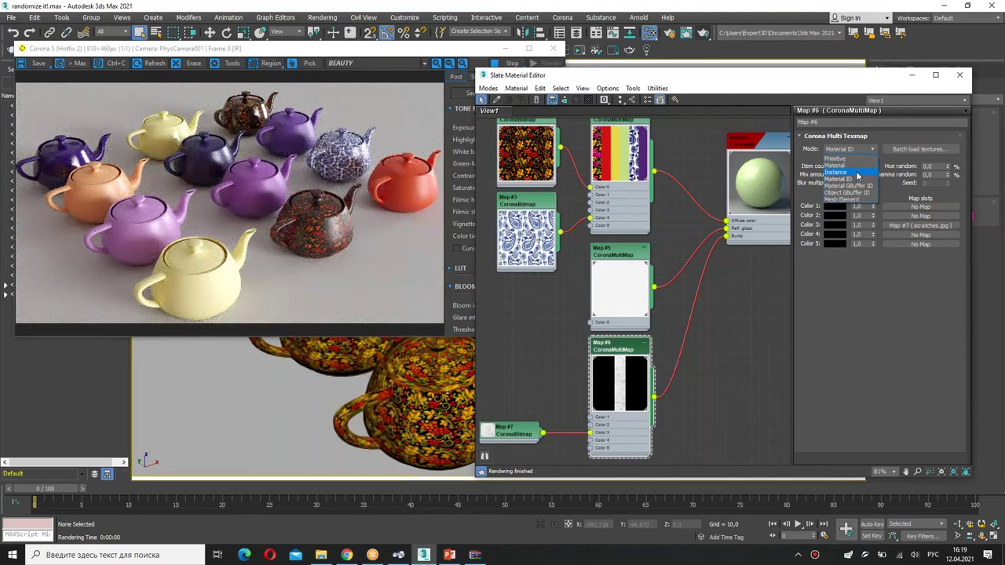
click(858, 174)
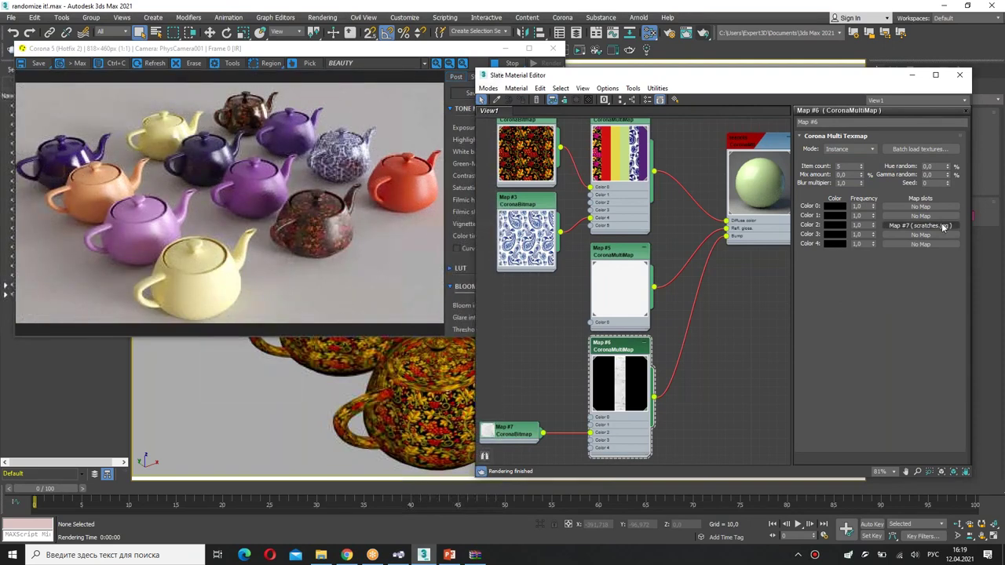
double_click(503, 434)
drag(501, 437, 500, 402)
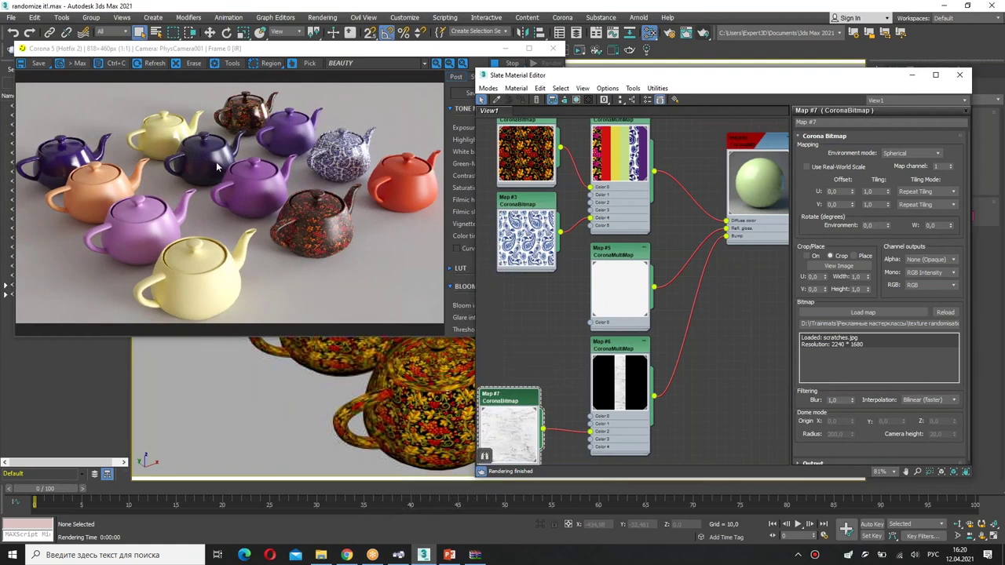
mouse_move(202, 122)
mouse_down()
mouse_move(226, 190)
mouse_move(212, 202)
mouse_up()
key(Escape)
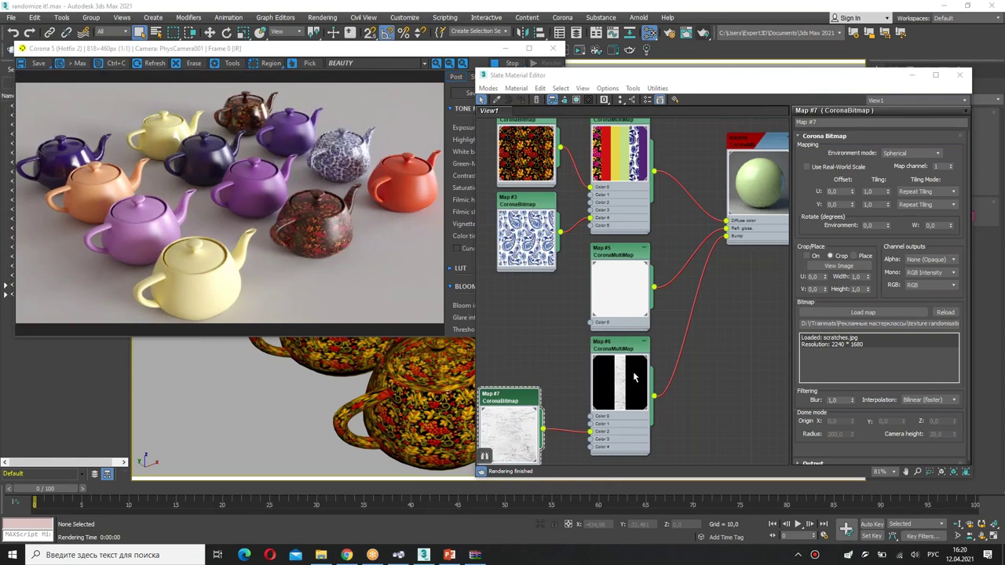
Set the mix amount of the bump CoronaMultiMap to 25%.
double_click(618, 347)
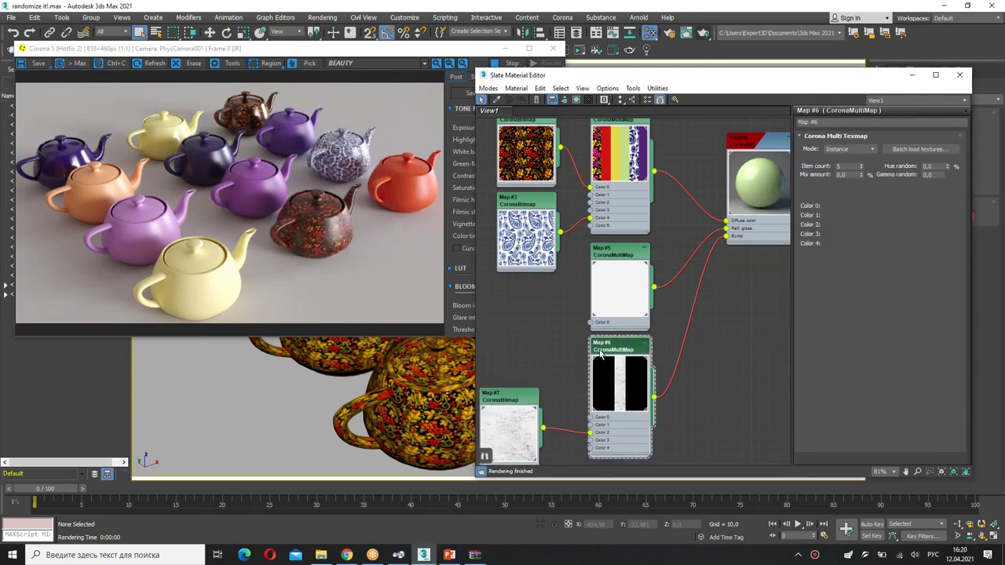
double_click(849, 174)
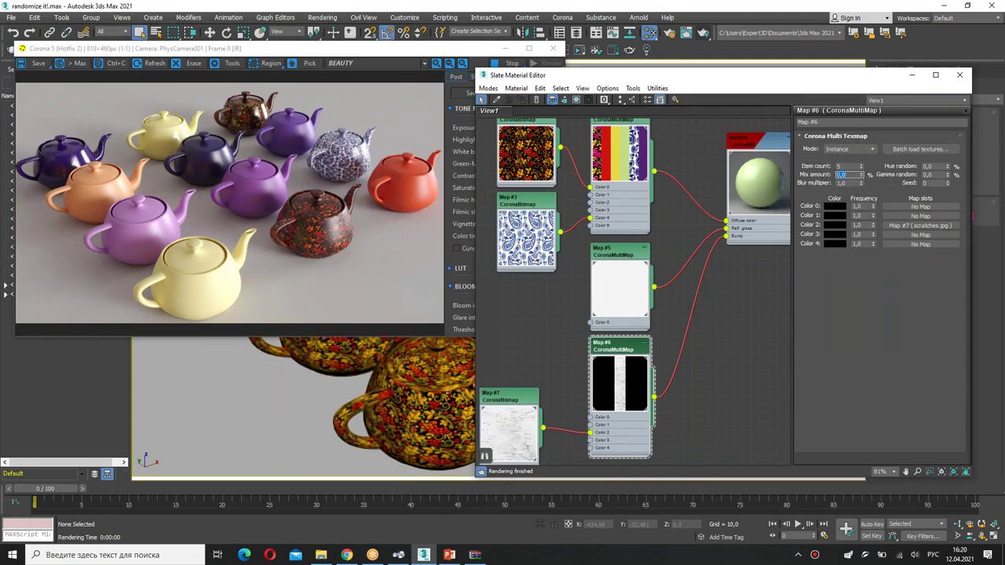
mouse_move(850, 187)
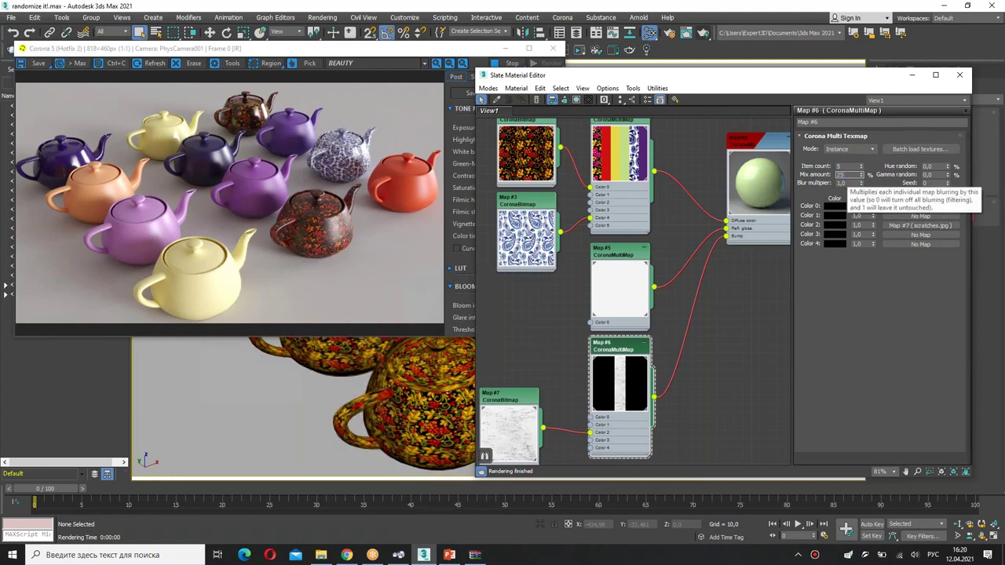
key(Return)
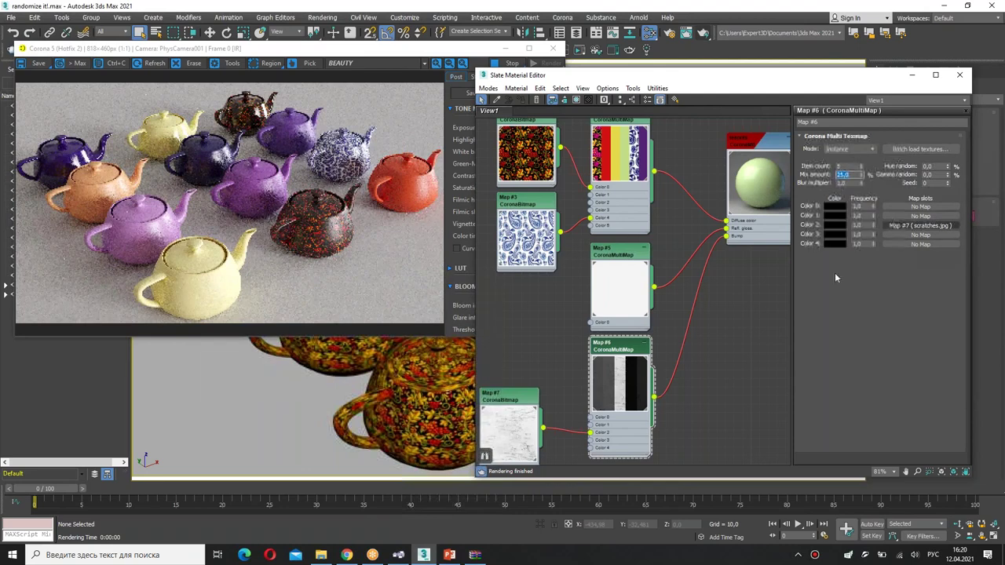
Examine the blended stripes in the bump CoronaMultiMap's preview and the teapots in the interactive render.
scroll(628, 431, up, 5)
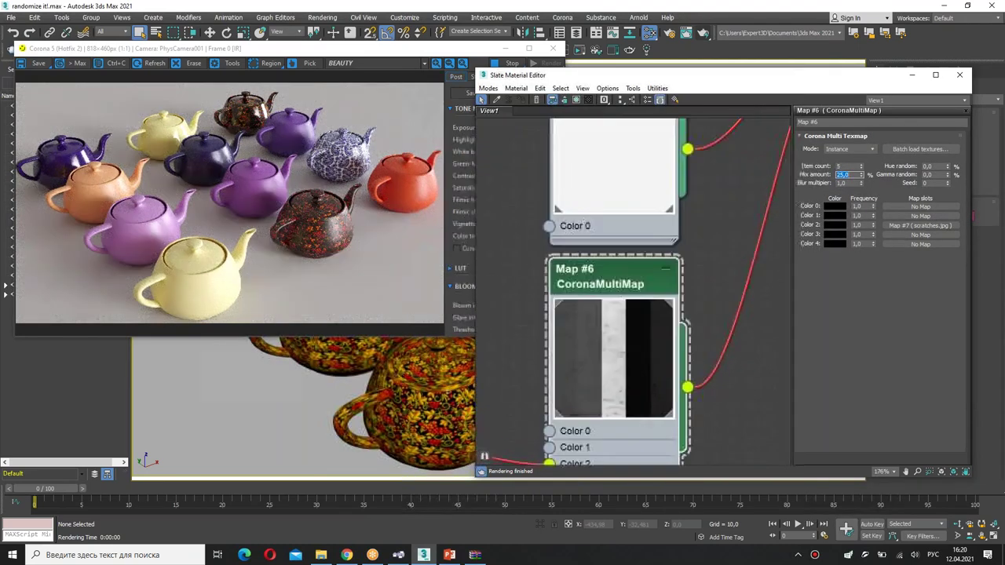
mouse_move(598, 267)
mouse_down()
mouse_move(593, 382)
mouse_move(626, 385)
mouse_move(624, 270)
mouse_move(596, 263)
mouse_move(625, 380)
mouse_move(649, 342)
mouse_move(628, 265)
mouse_up()
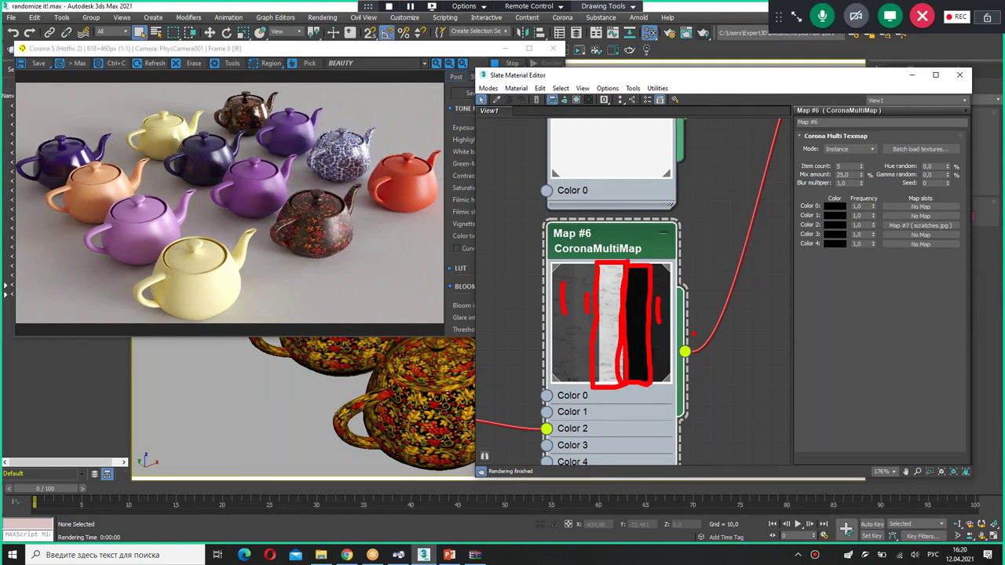
key(Escape)
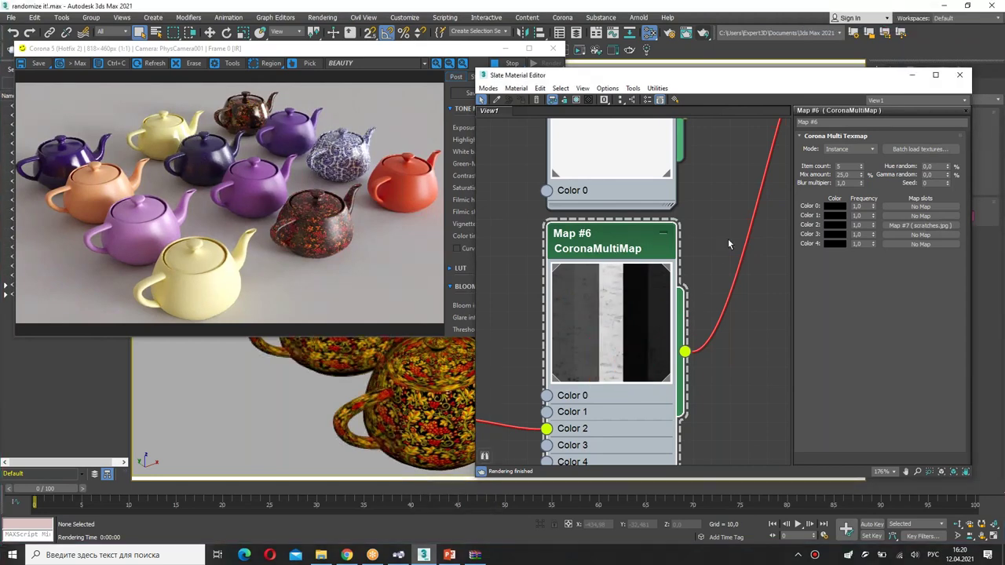
scroll(722, 243, down, 5)
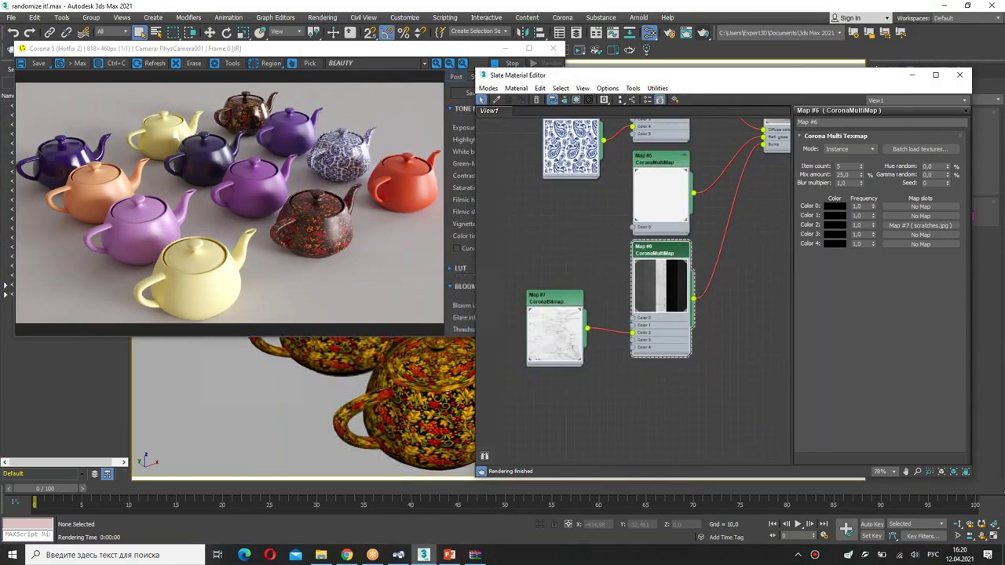
middle_drag(526, 270, 508, 334)
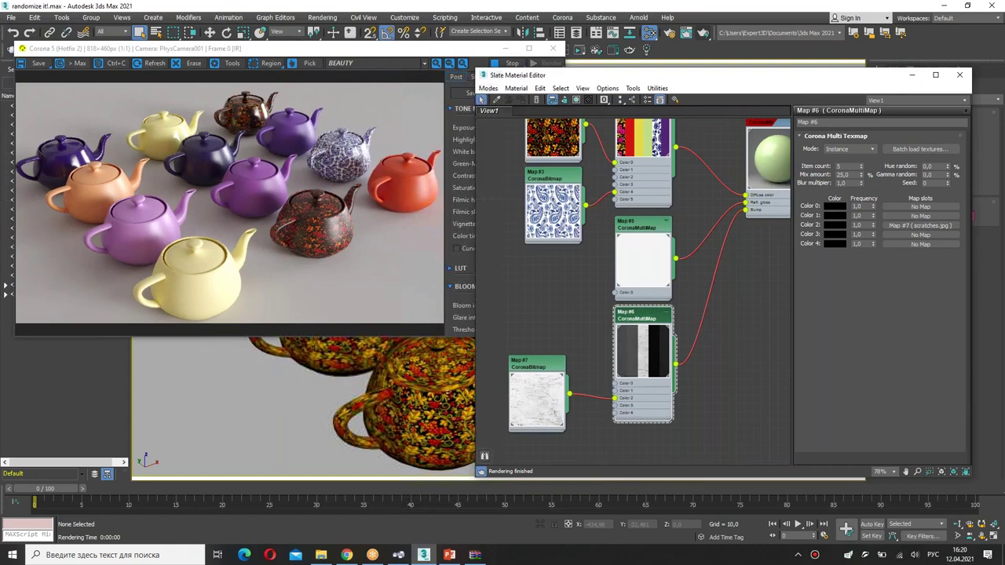
click(119, 237)
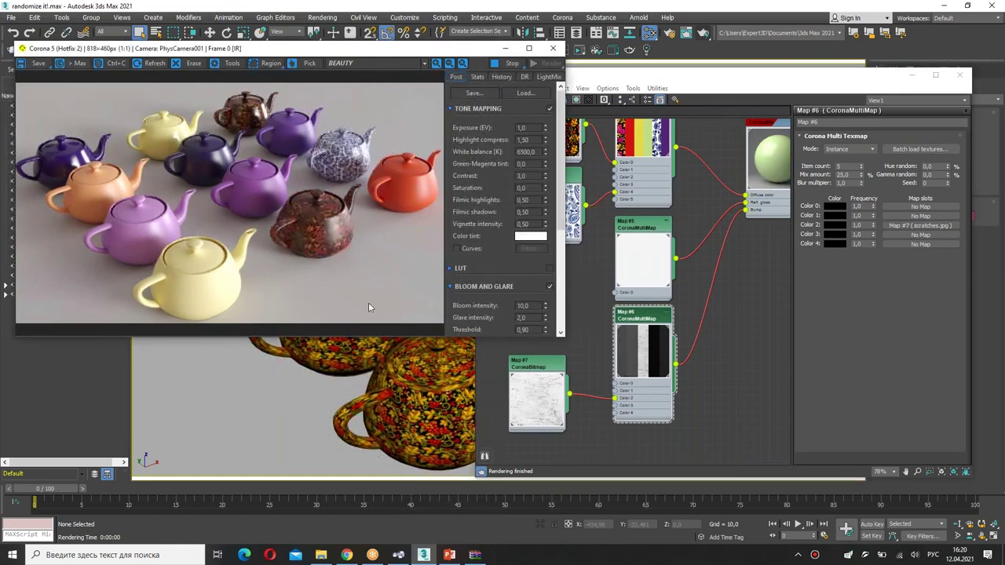
click(728, 306)
Enlarge the teapots material node's preview and review the mode and parameters of the bump, glossiness and diffuse CoronaMultiMaps.
middle_drag(728, 306, 671, 344)
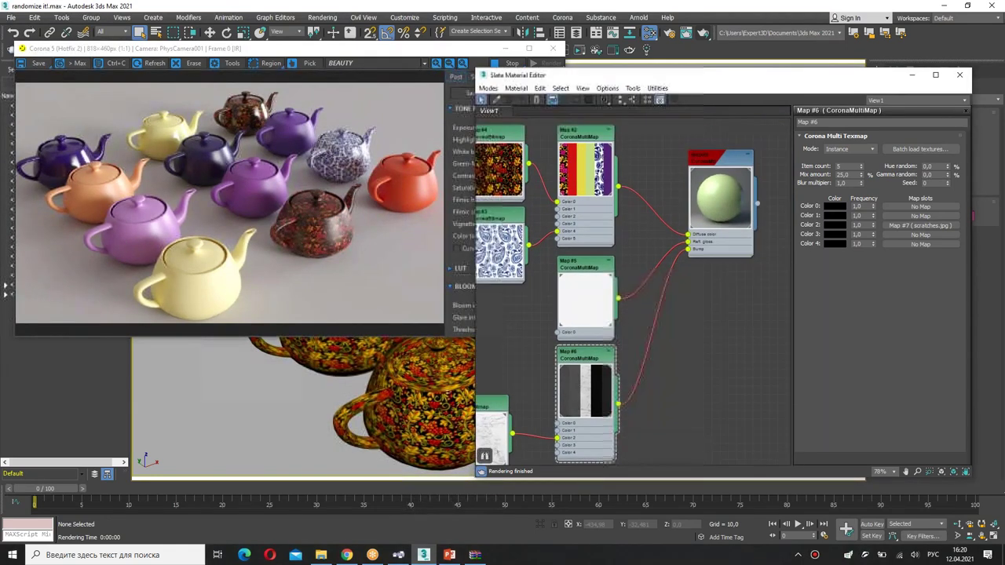
drag(752, 256, 775, 284)
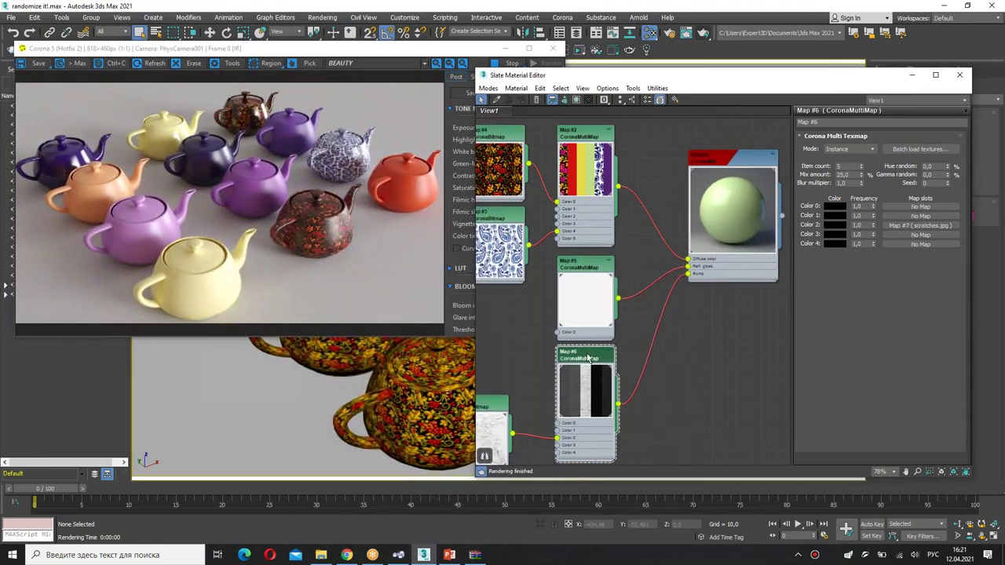
click(846, 150)
click(846, 153)
click(582, 265)
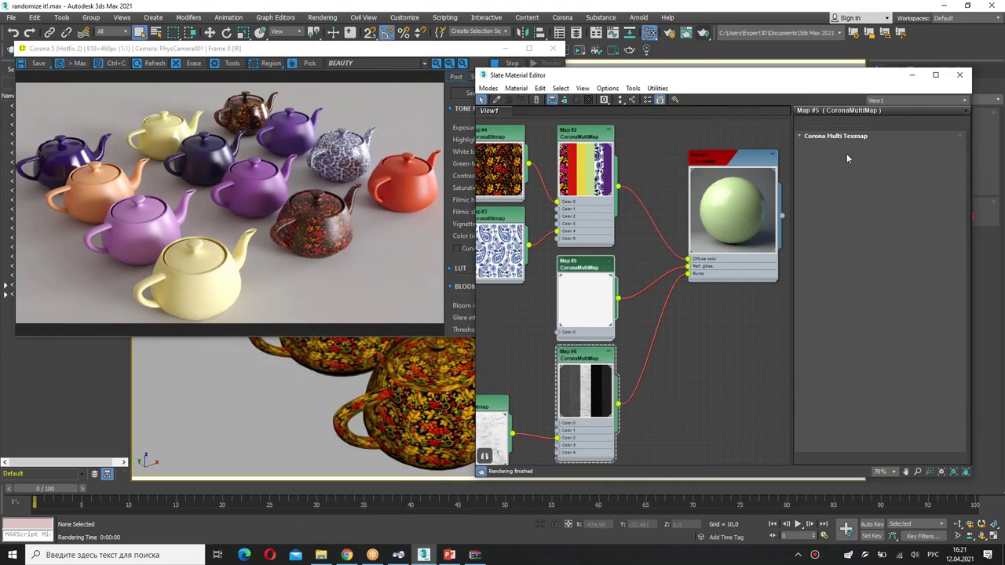
click(579, 135)
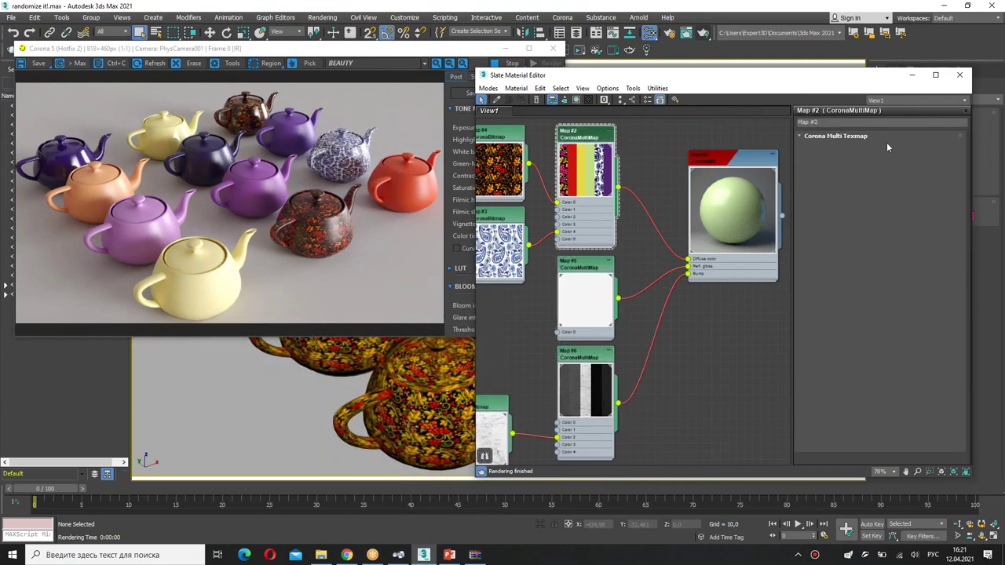
Stop the interactive rendering and start a full production render of the teapots from PhysCamera001.
click(459, 51)
click(513, 65)
click(545, 65)
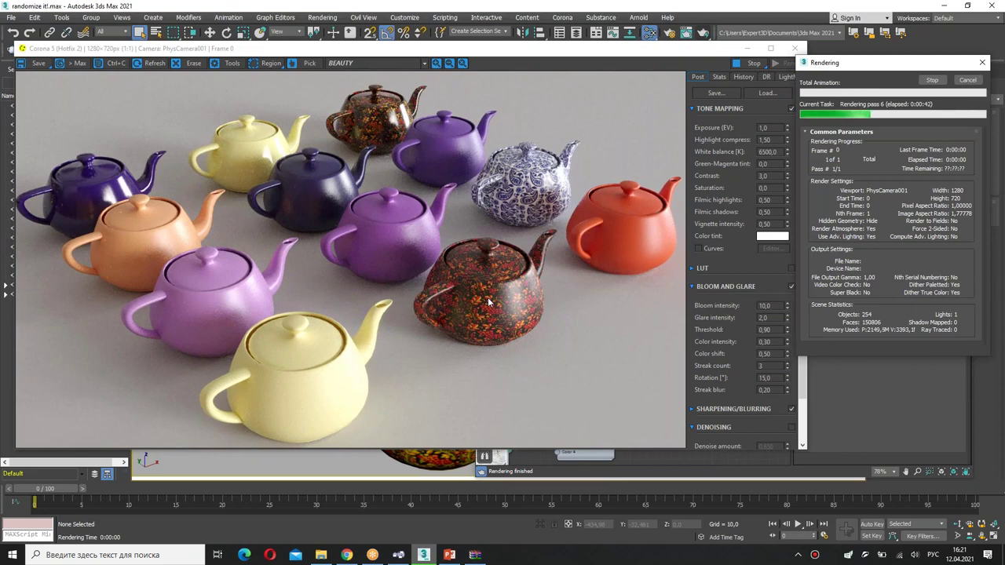
Close the Corona render window and the Slate Material Editor, and switch to the four-viewport layout.
click(795, 47)
mouse_move(390, 198)
middle_down()
mouse_move(353, 218)
mouse_move(390, 198)
middle_up()
click(959, 75)
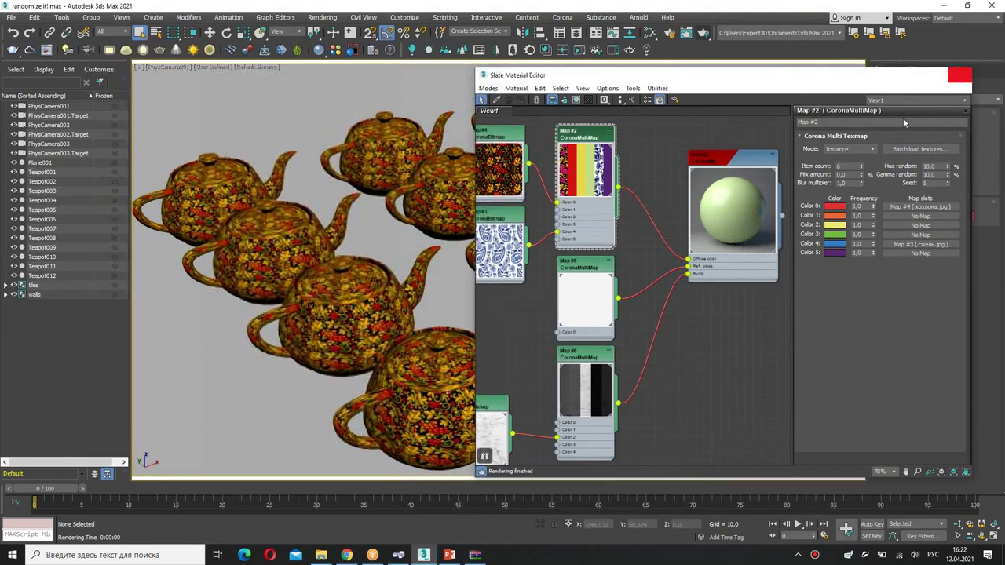
key(alt+w)
Clone the whole teapot grid once as instances behind the original rows in the Top view, and delete the camera copied with it.
scroll(211, 164, up, 5)
scroll(203, 131, down, 2)
drag(204, 130, 366, 237)
scroll(305, 132, up, 8)
alt+drag(326, 97, 339, 47)
scroll(339, 164, down, 10)
key(w)
key(ctrl+z)
key(ctrl+z)
middle_drag(260, 194, 286, 48)
middle_drag(301, 182, 302, 244)
scroll(336, 197, up, 10)
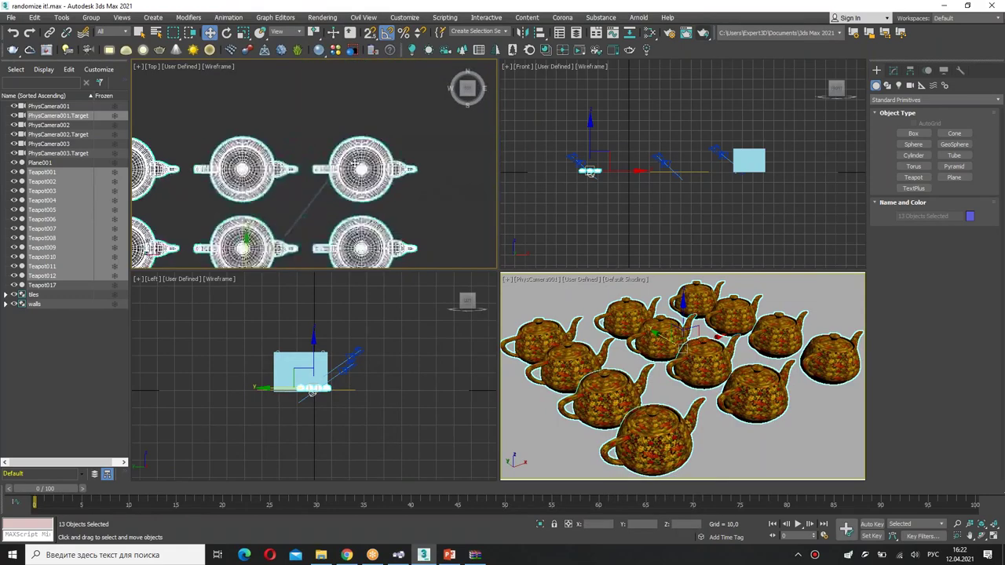
scroll(369, 161, down, 8)
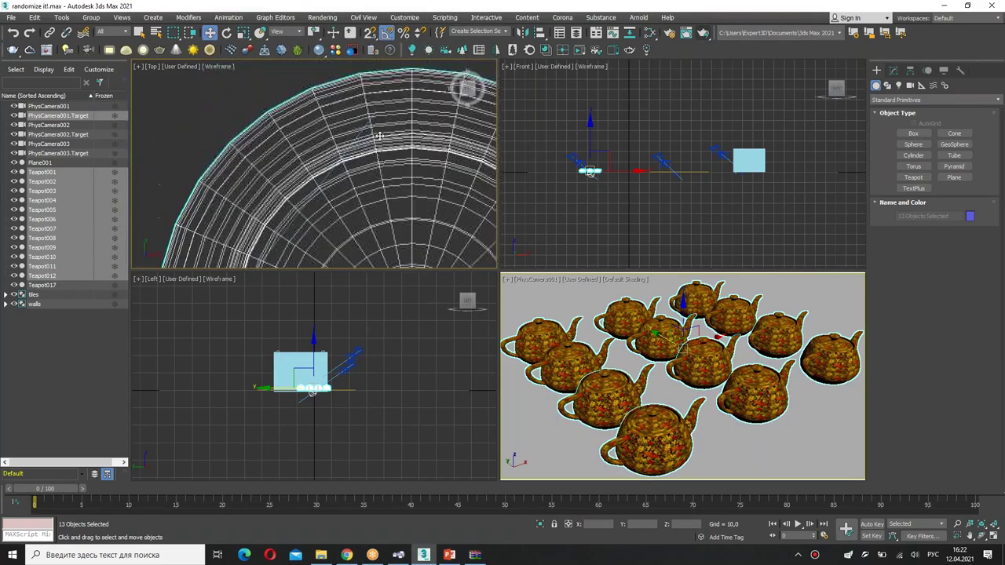
scroll(363, 166, down, 5)
middle_drag(331, 240, 353, 196)
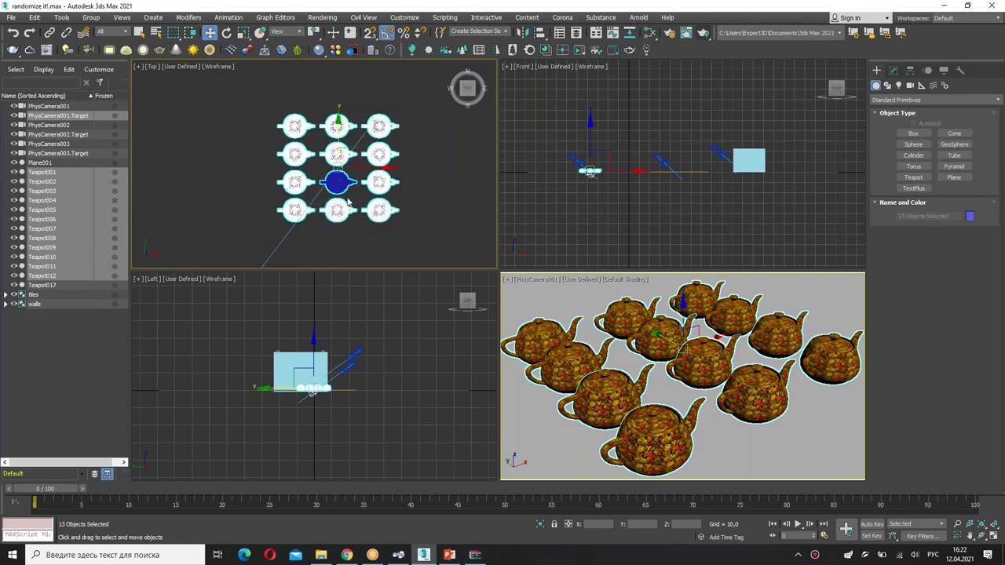
ctrl+click(338, 186)
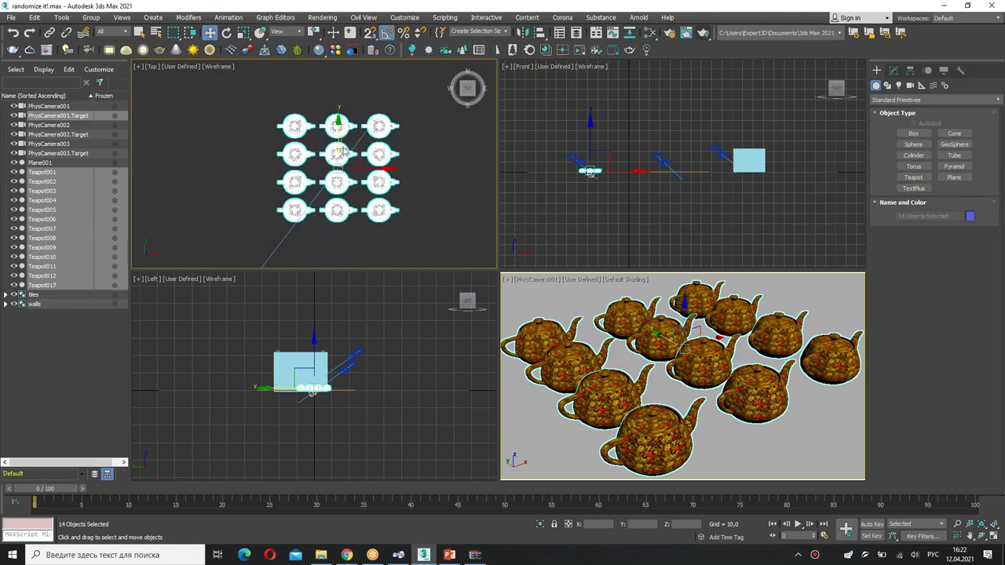
shift+drag(339, 157, 335, 37)
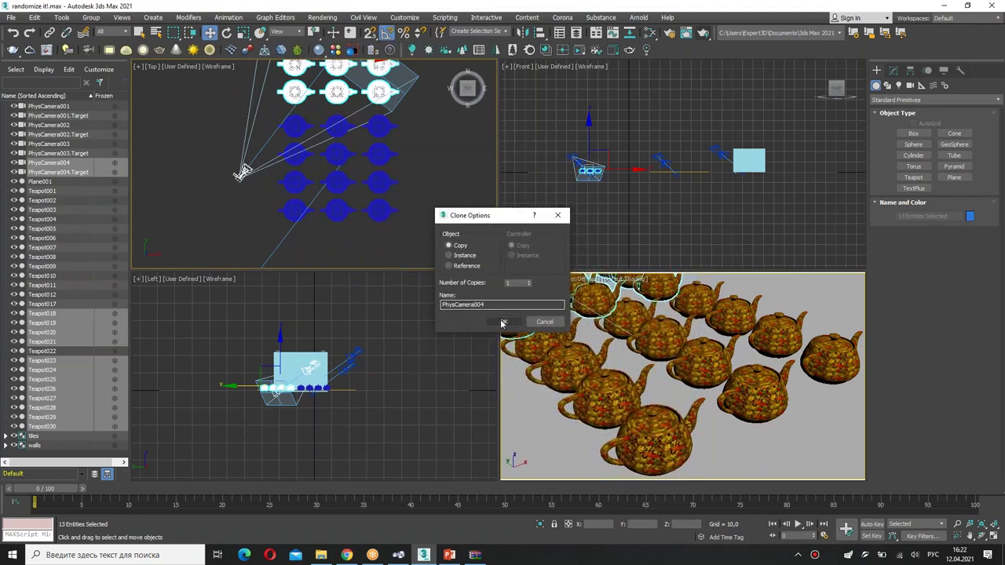
click(465, 255)
click(503, 321)
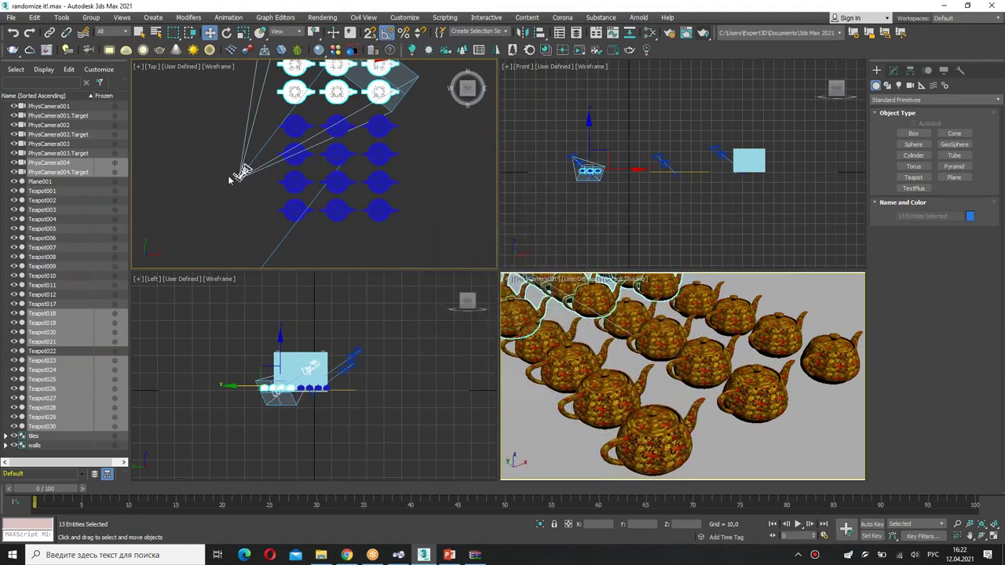
click(242, 171)
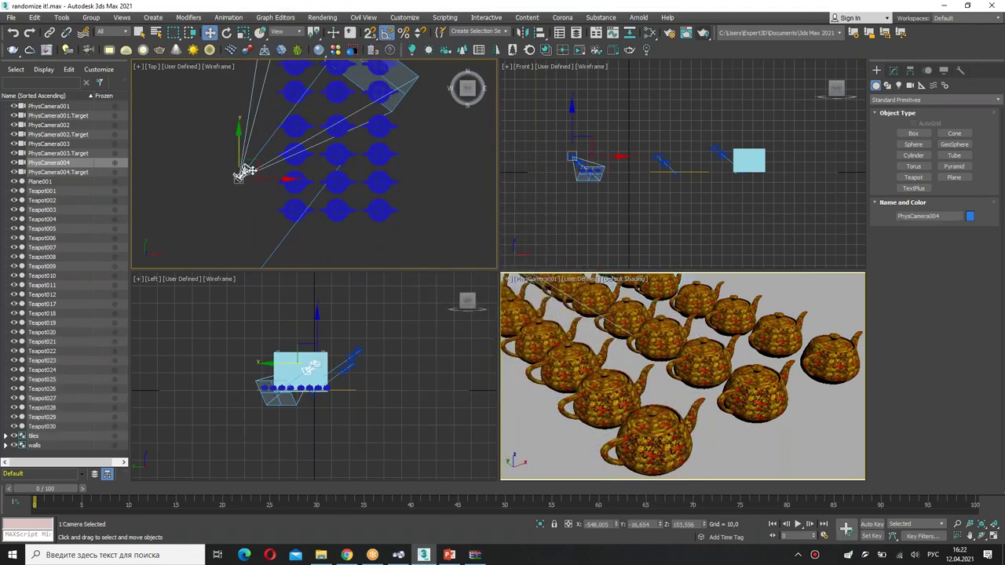
key(Delete)
Clone the nine teapots of the three rearmost rows to the front of the grid in the Top view.
scroll(280, 79, down, 2)
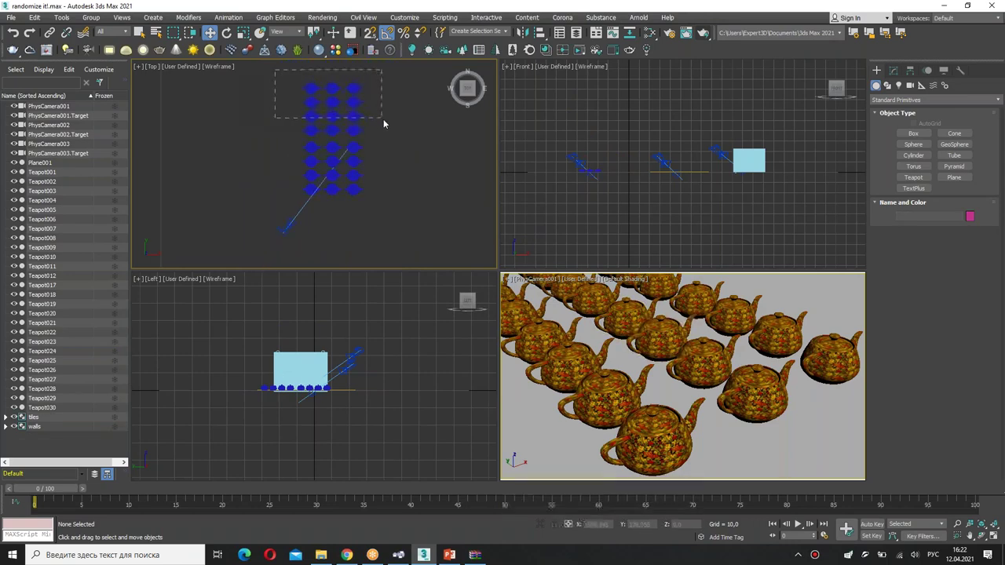
drag(382, 123, 381, 120)
mouse_move(353, 82)
mouse_down()
mouse_move(352, 204)
mouse_move(354, 185)
mouse_up()
click(501, 322)
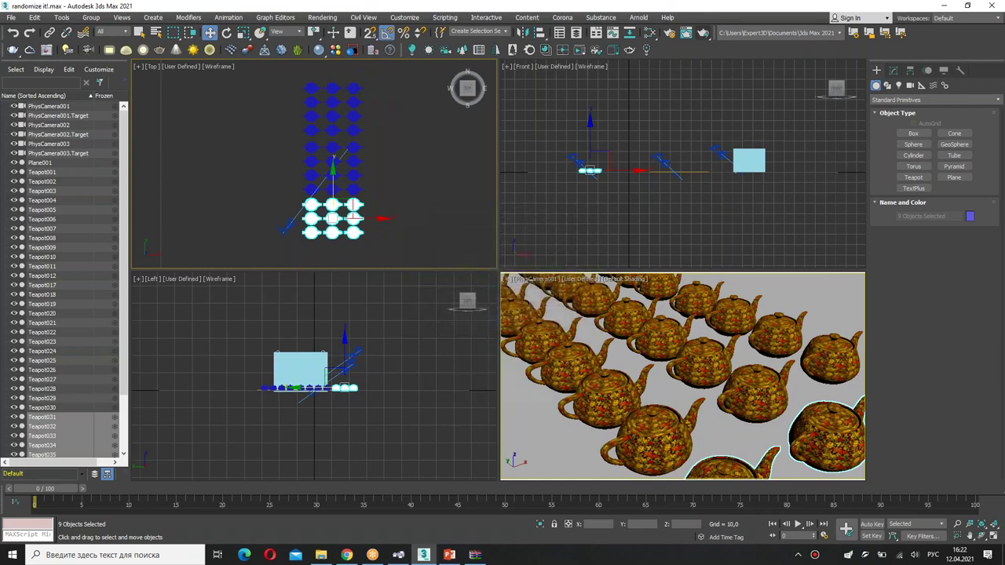
Clone a column of teapots as instances onto each long side of the grid in the Top view.
drag(323, 263, 324, 264)
shift+drag(362, 163, 340, 164)
key(Return)
drag(335, 162, 422, 164)
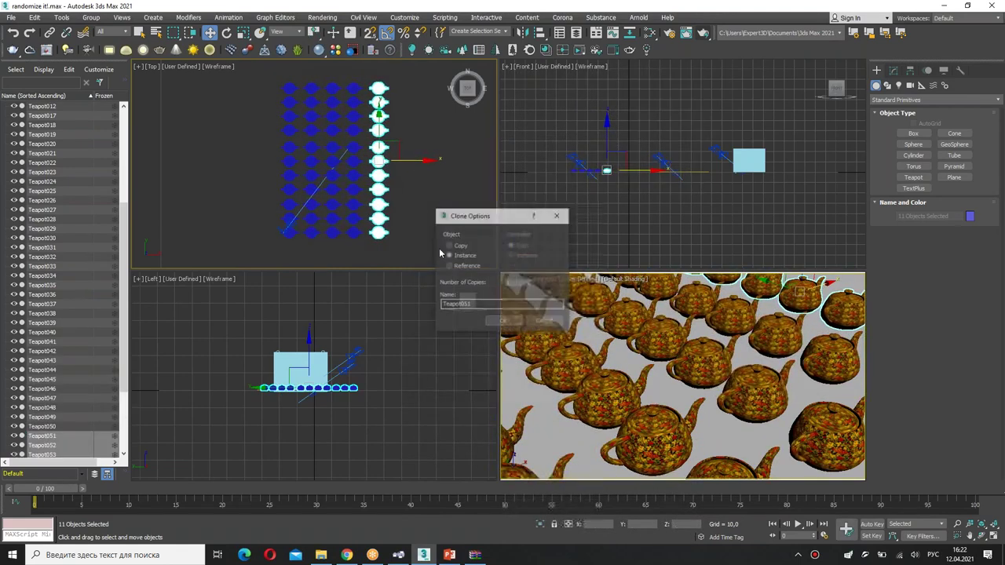
click(504, 322)
click(453, 251)
Maximize the PhysCamera001 view and start a production render of the extended teapot grid.
right_click(594, 298)
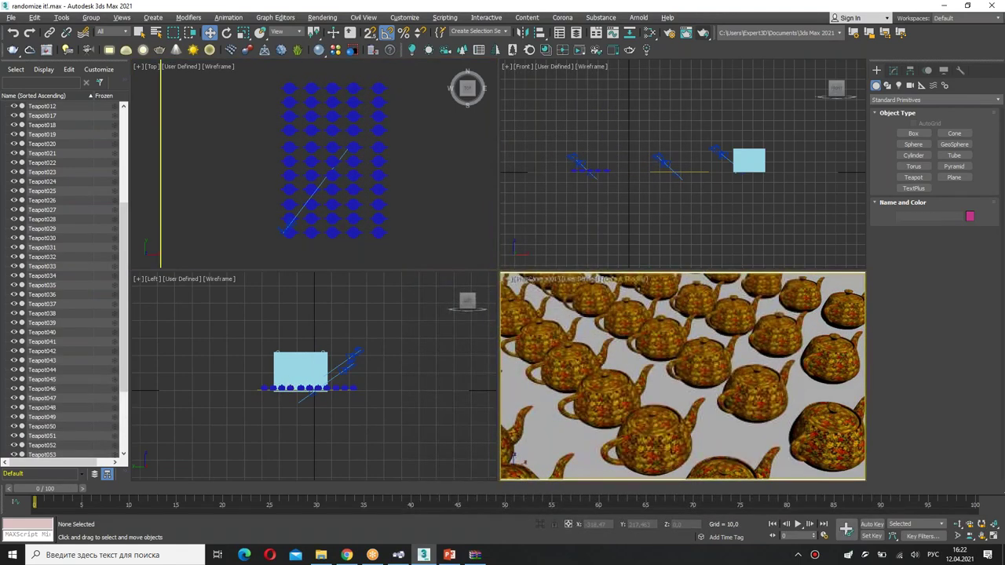
key(alt+w)
click(705, 33)
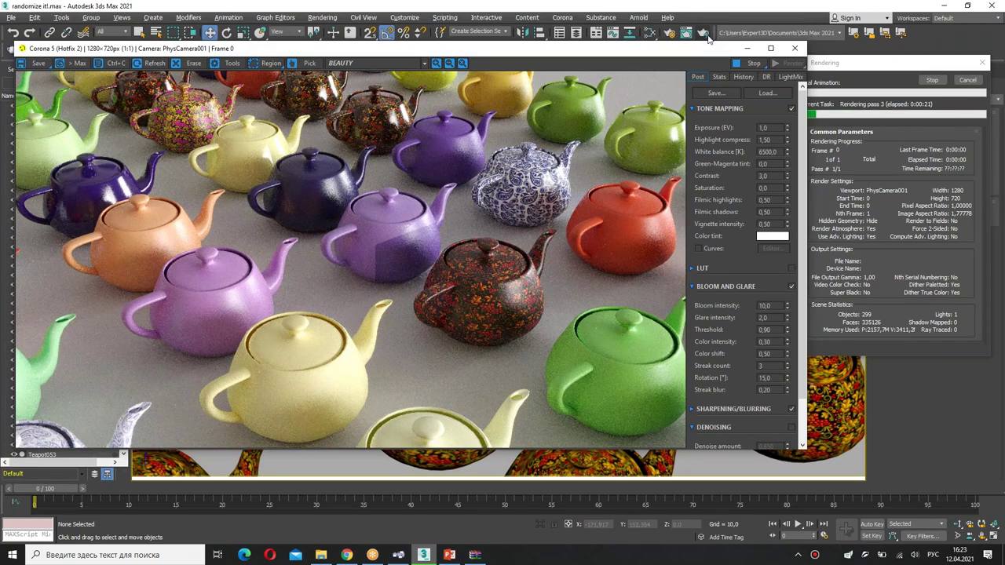
key(ctrl+2)
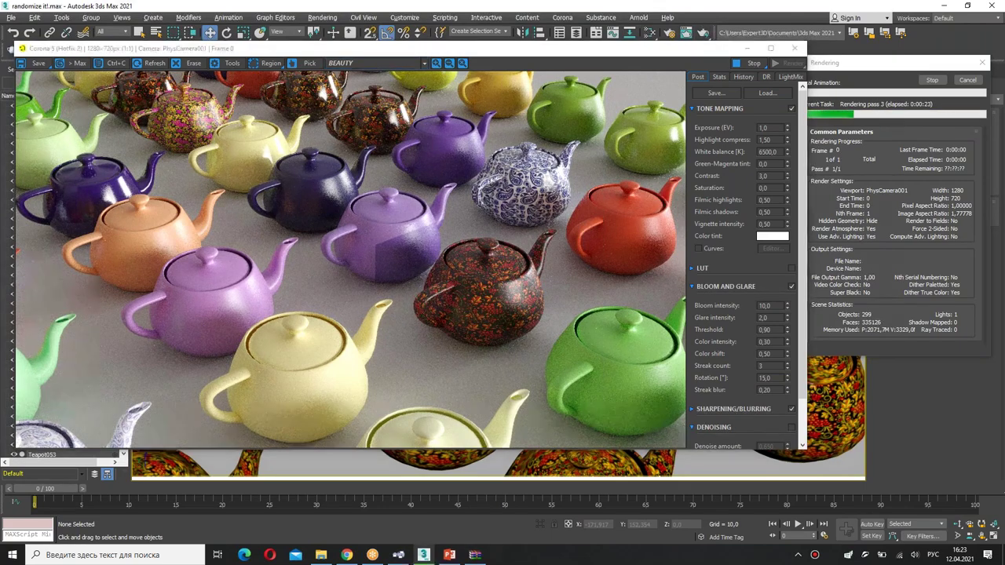
drag(376, 146, 386, 142)
drag(183, 150, 198, 142)
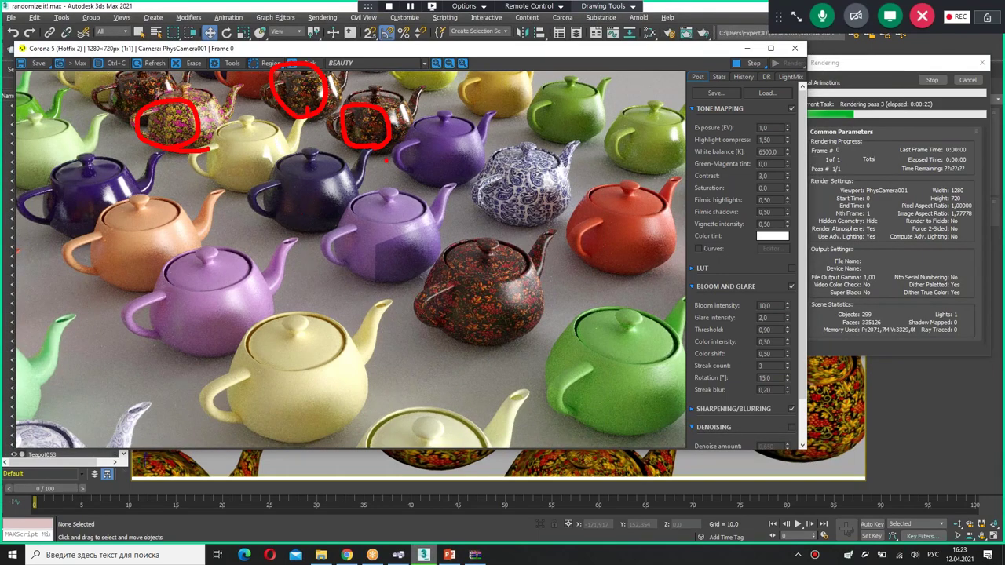
key(Escape)
Stop the production render and close the Corona render window.
click(960, 77)
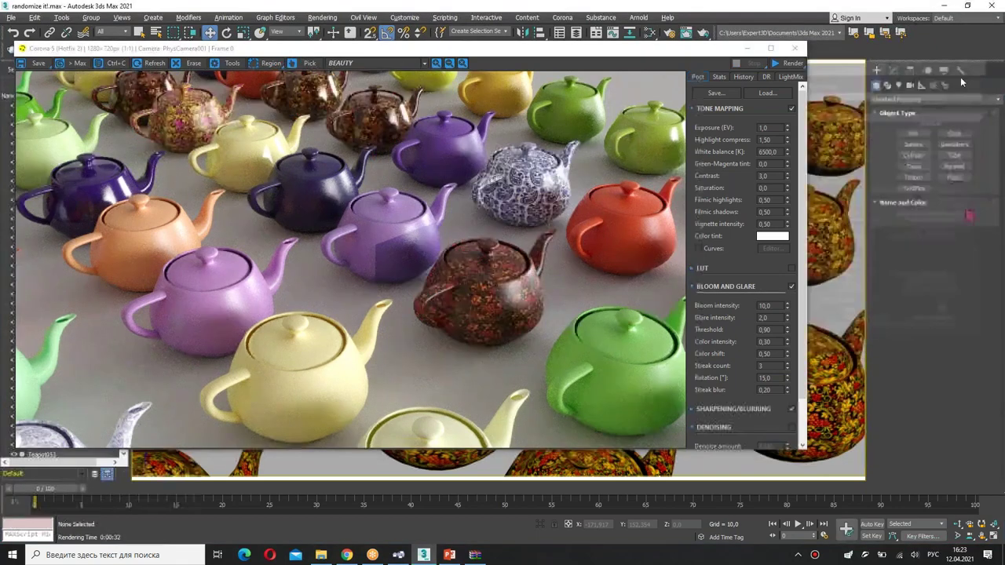
click(960, 76)
click(794, 47)
Switch the view to PhysCamera002 and select the tiles group with its modifiers displayed.
click(893, 70)
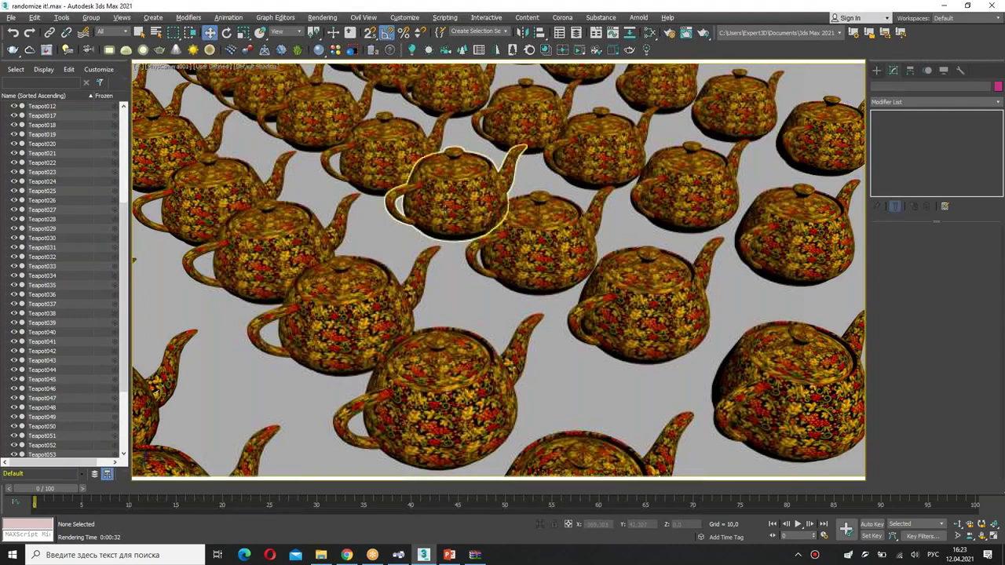
key(c)
double_click(490, 210)
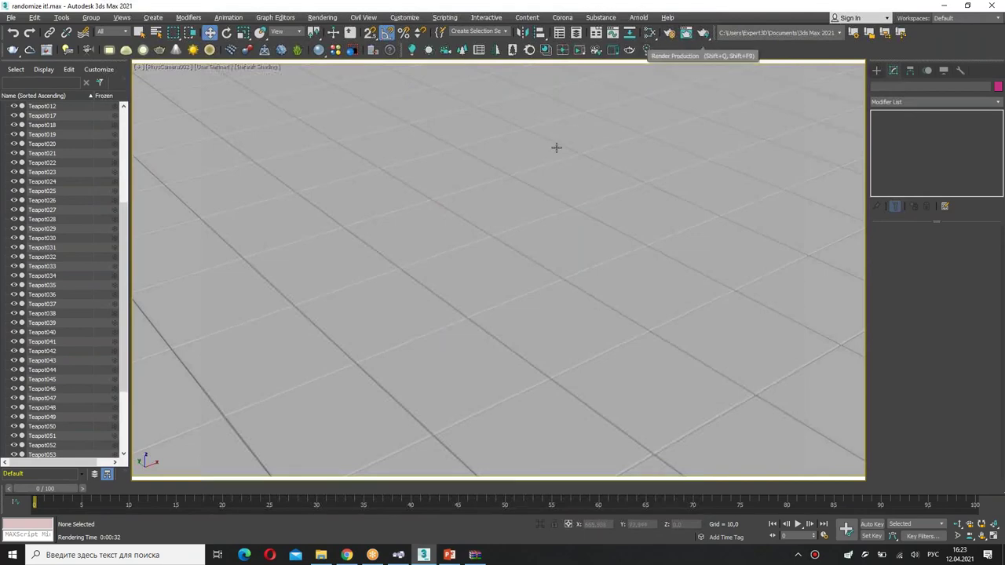
click(484, 285)
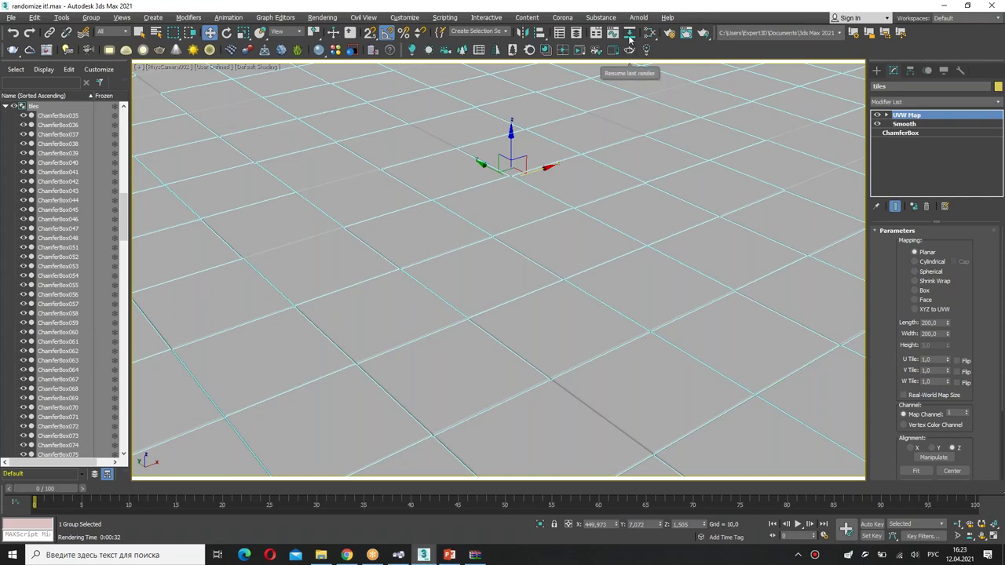
Start interactive rendering of the tiled floor from PhysCamera002, shrink the render window and move it to the screen corner.
click(585, 51)
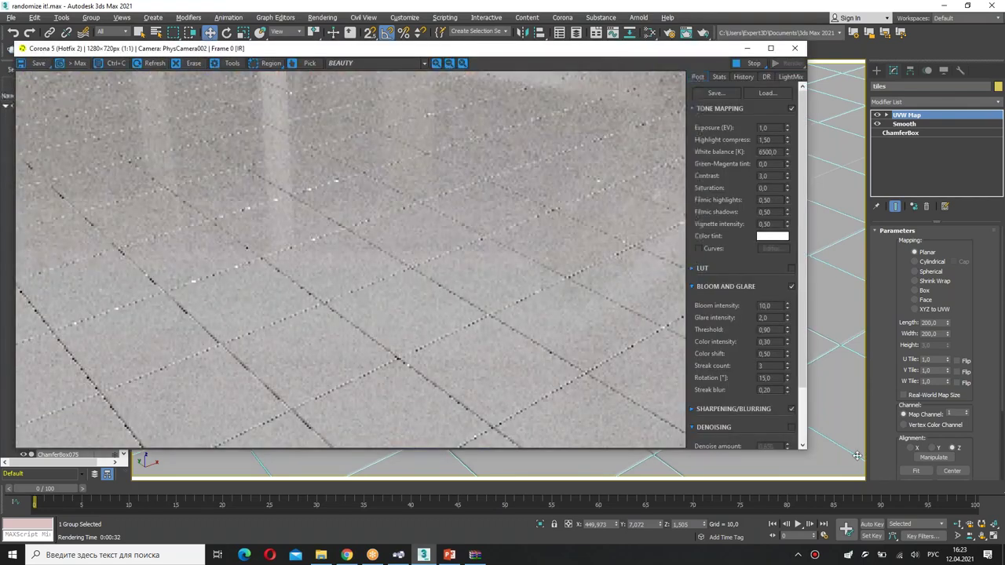
drag(731, 406, 730, 406)
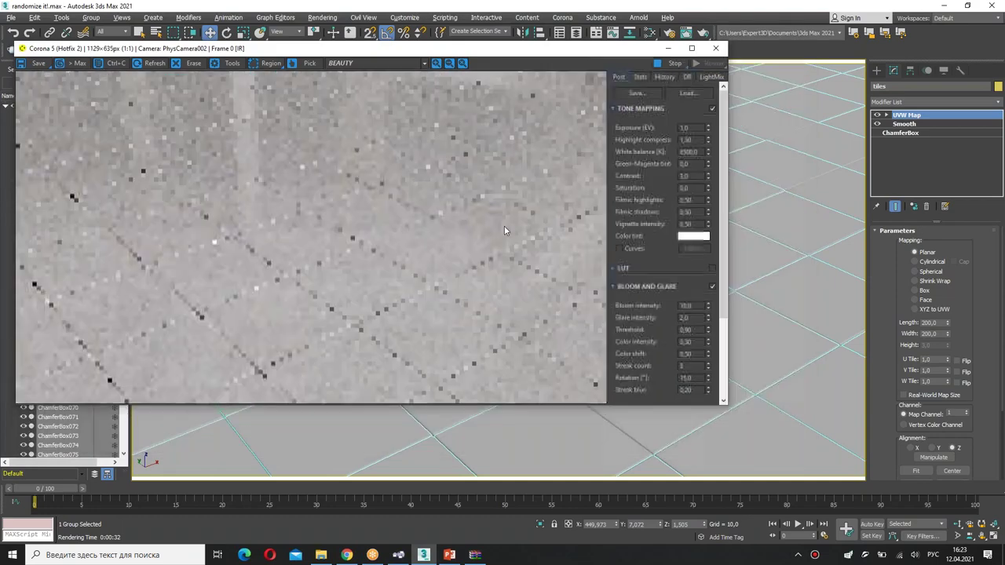
drag(543, 53, 542, 52)
Open the Slate Material Editor, frame the tile material Material #27 and display its parameters.
click(649, 32)
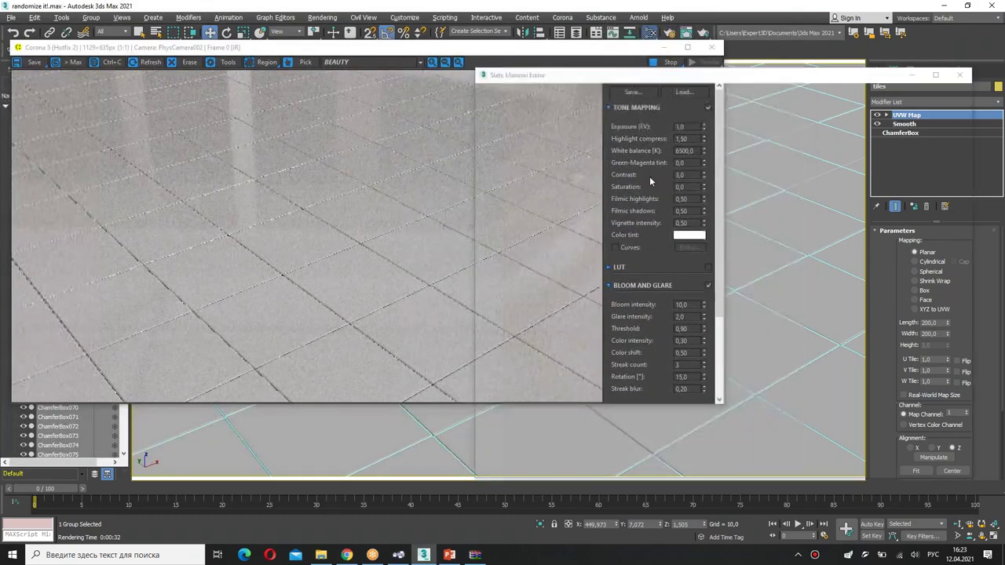
scroll(678, 238, down, 5)
middle_drag(736, 244, 567, 257)
scroll(663, 229, up, 6)
double_click(685, 221)
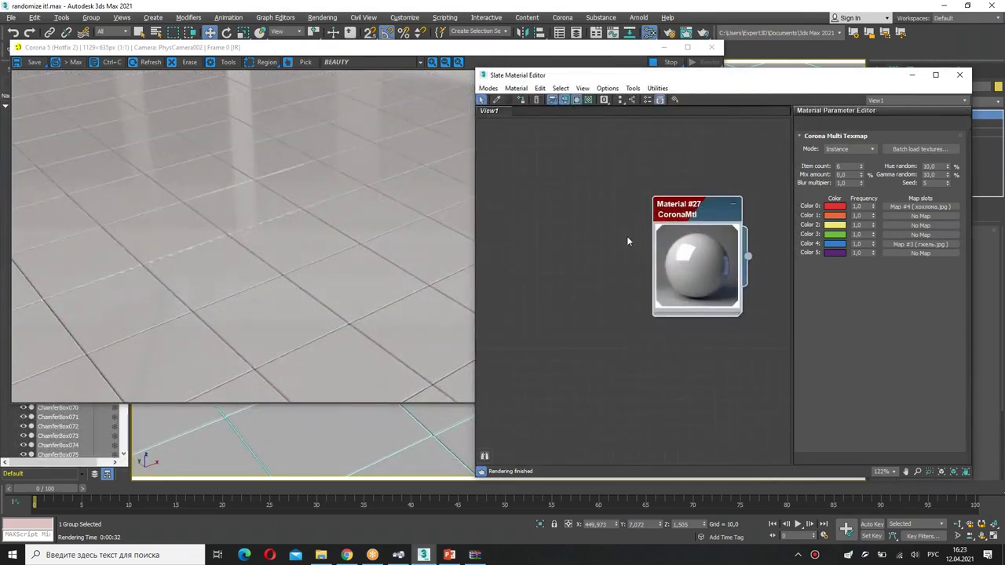
double_click(697, 248)
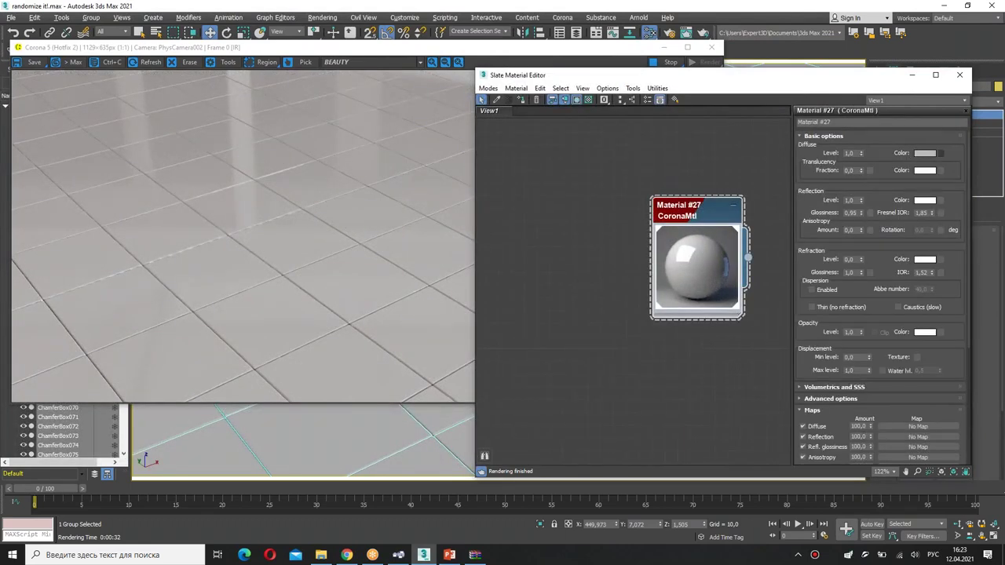
Assign a CoronaBitmap with Marble.jpg to the Diffuse color of Material #27.
click(940, 153)
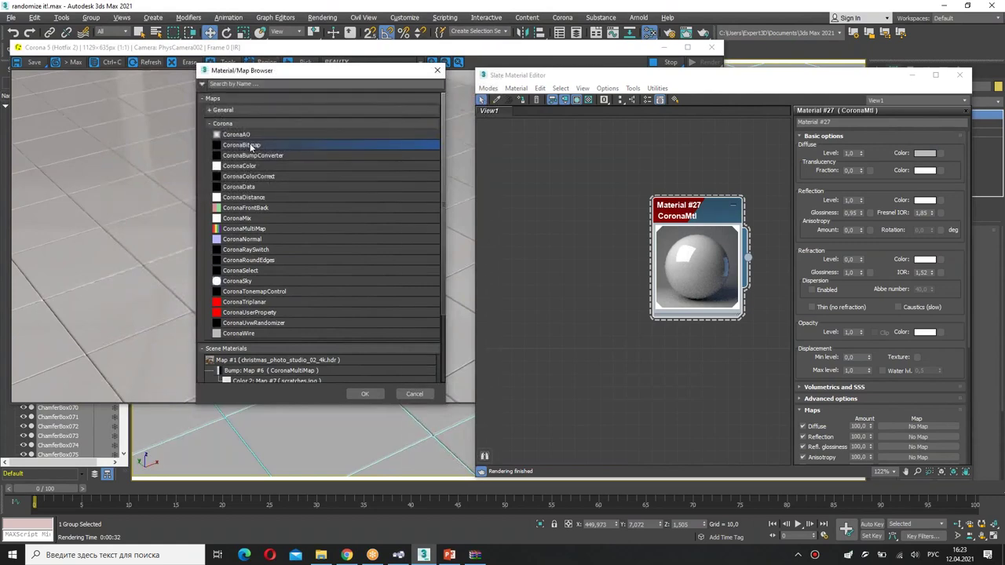
double_click(250, 145)
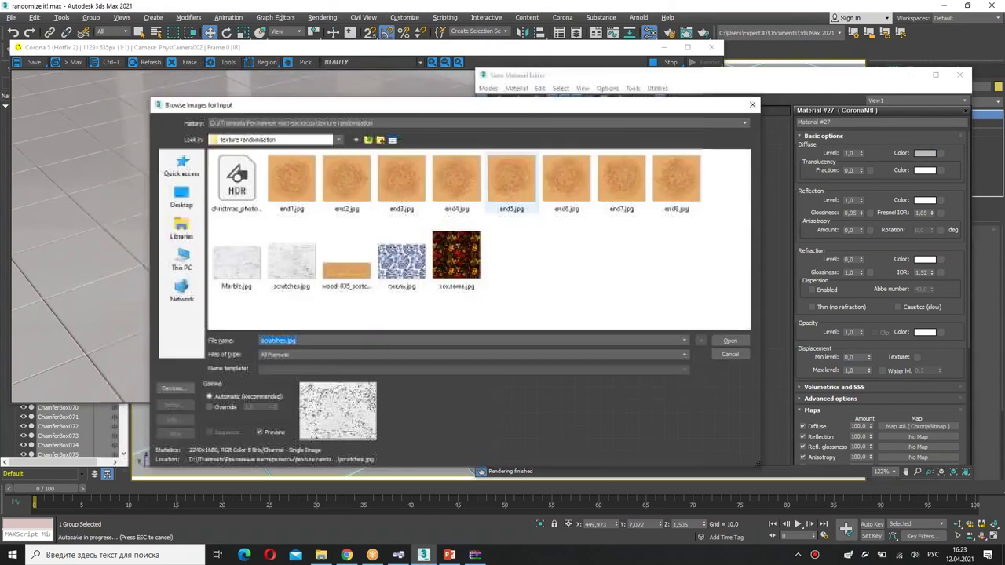
click(243, 271)
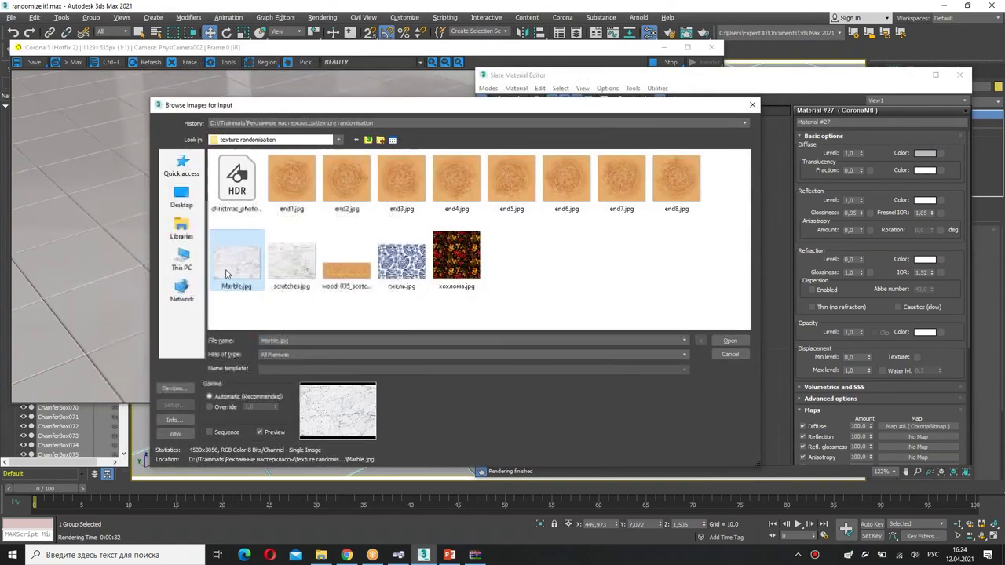
double_click(230, 267)
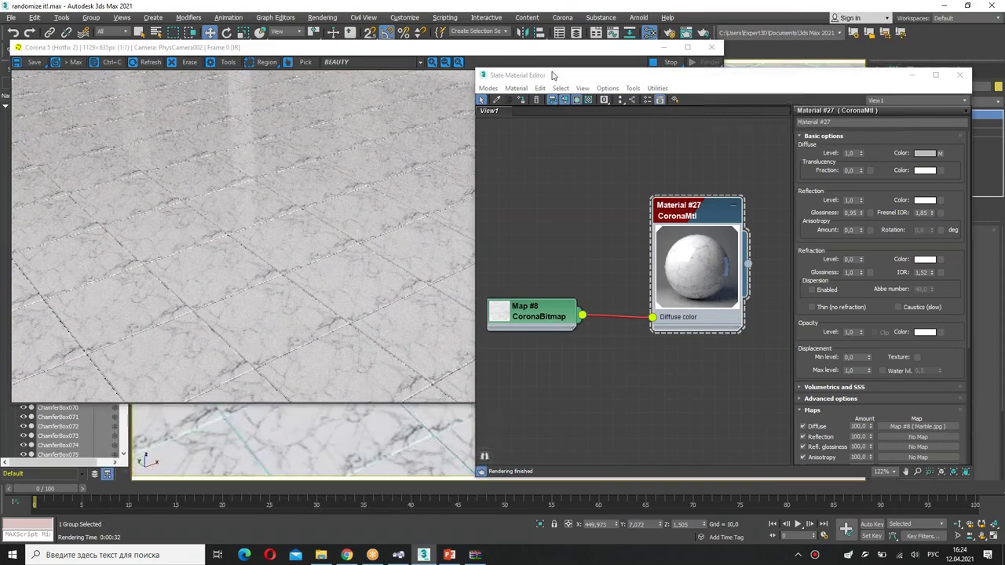
Reposition the Slate Material Editor, display the marble CoronaBitmap's parameters and move its node farther from Material #27.
drag(552, 74, 505, 108)
double_click(420, 345)
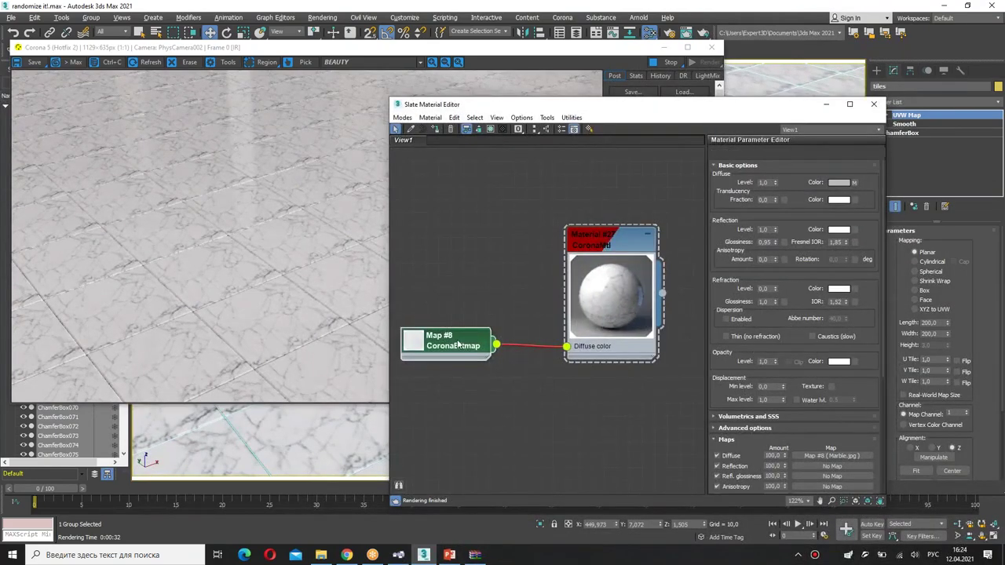
double_click(454, 345)
drag(463, 350, 387, 313)
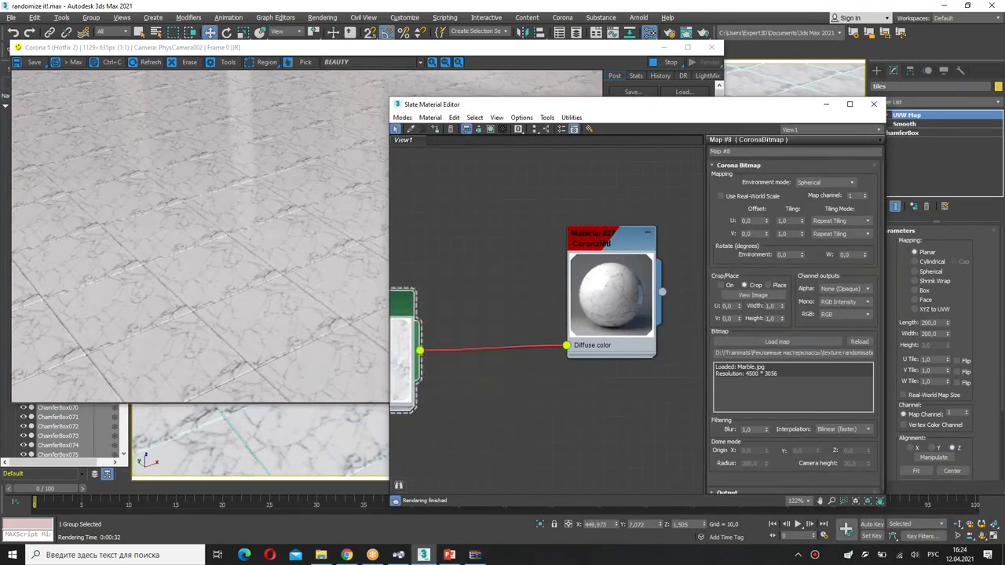
middle_drag(391, 312, 542, 281)
drag(539, 280, 491, 266)
scroll(492, 268, down, 3)
scroll(600, 280, down, 1)
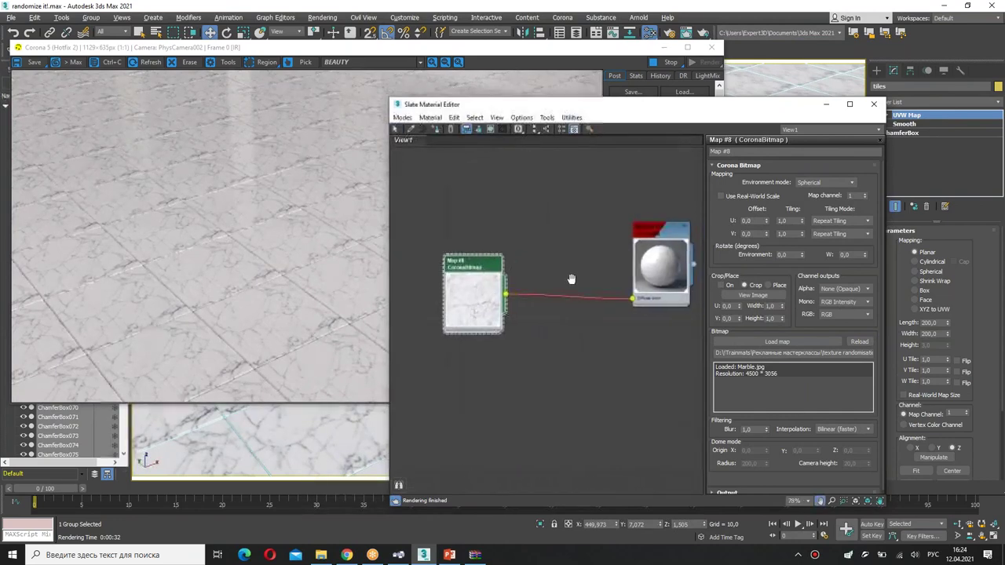
Add a CoronaMultiMap node and place it between the marble bitmap and Material #27.
right_click(527, 235)
mouse_move(565, 252)
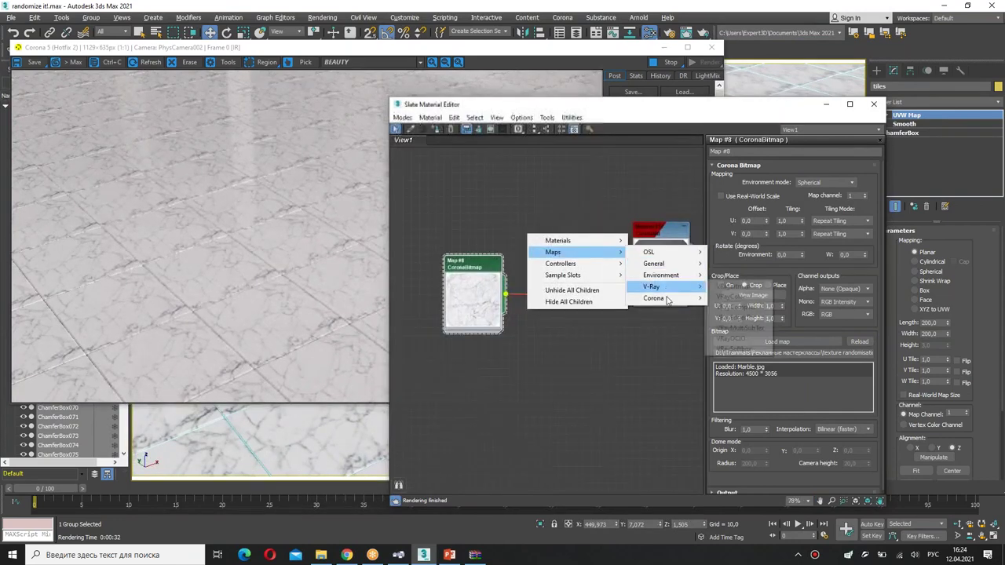
mouse_move(659, 298)
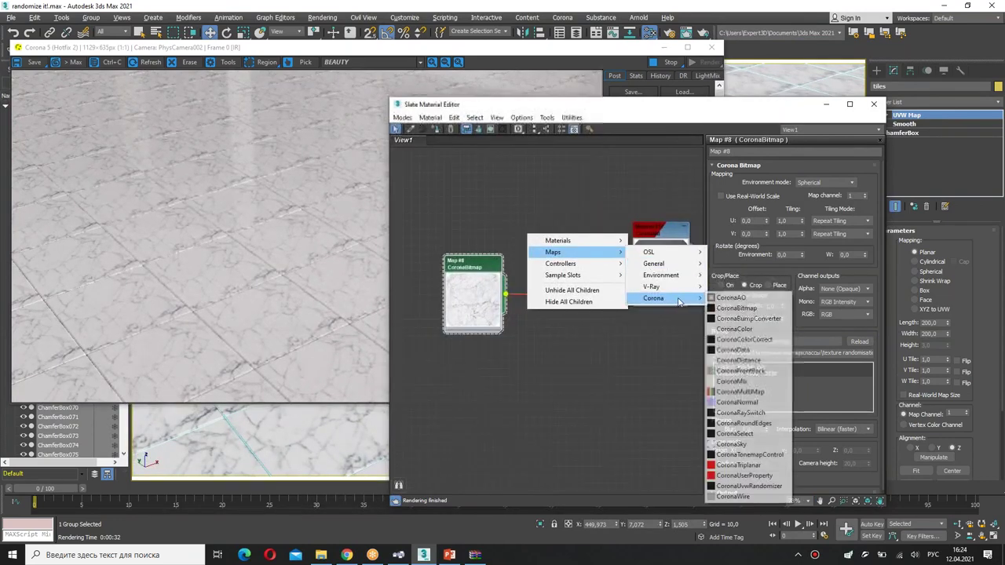
click(738, 391)
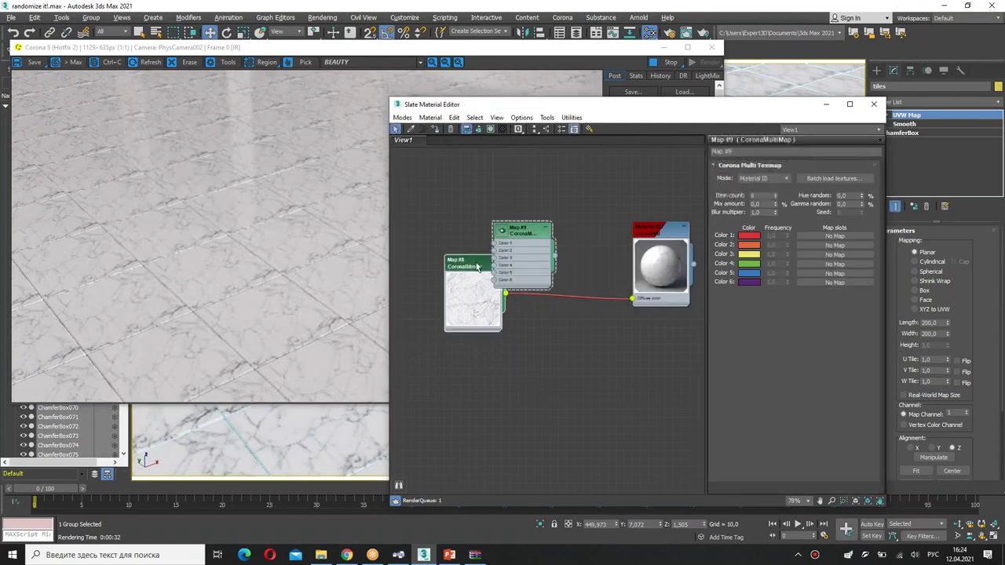
drag(478, 260, 438, 245)
drag(520, 233, 503, 241)
Add a CoronaUvwRandomizer node and place it between the CoronaMultiMap and Material #27.
right_click(566, 239)
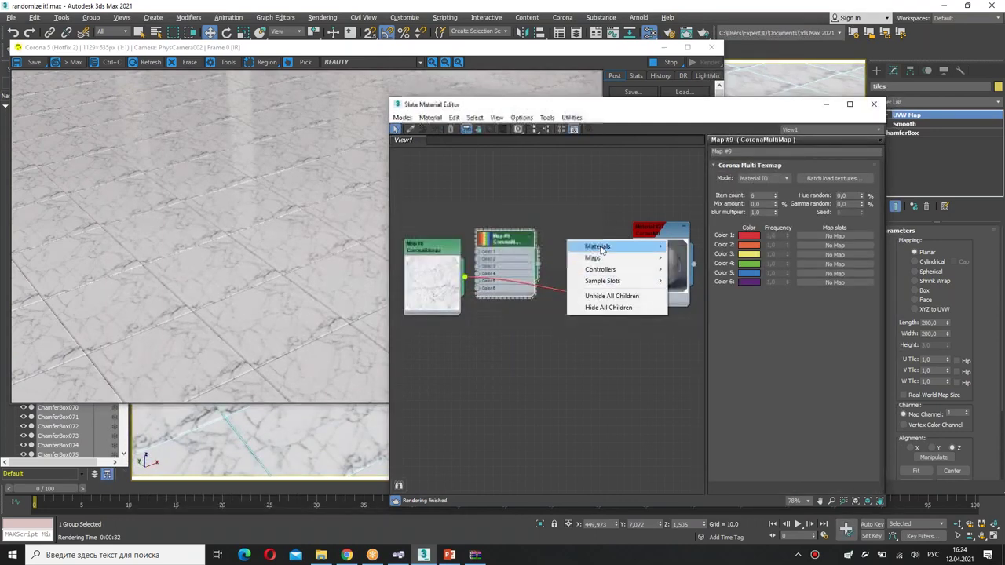
mouse_move(597, 258)
mouse_move(704, 308)
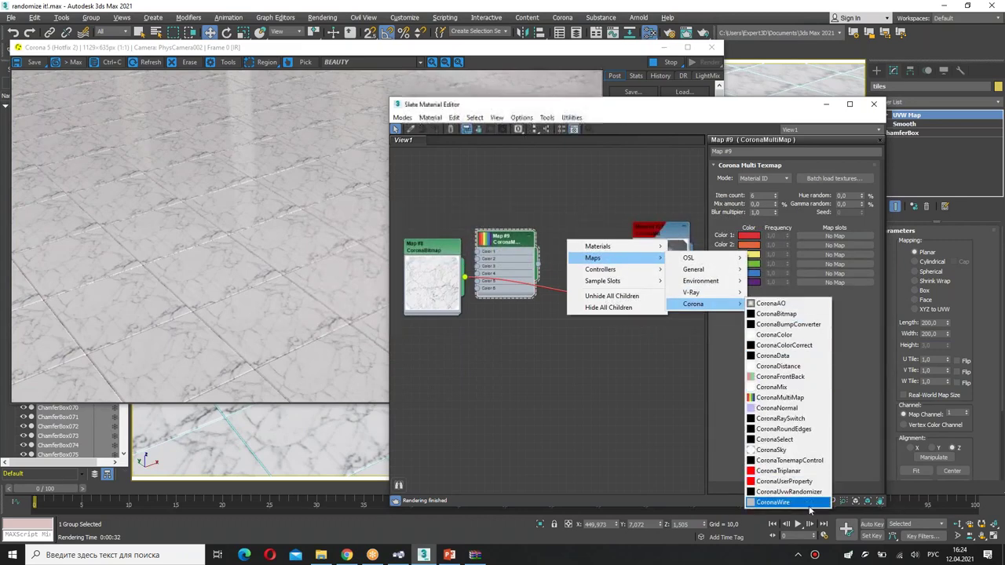
click(788, 491)
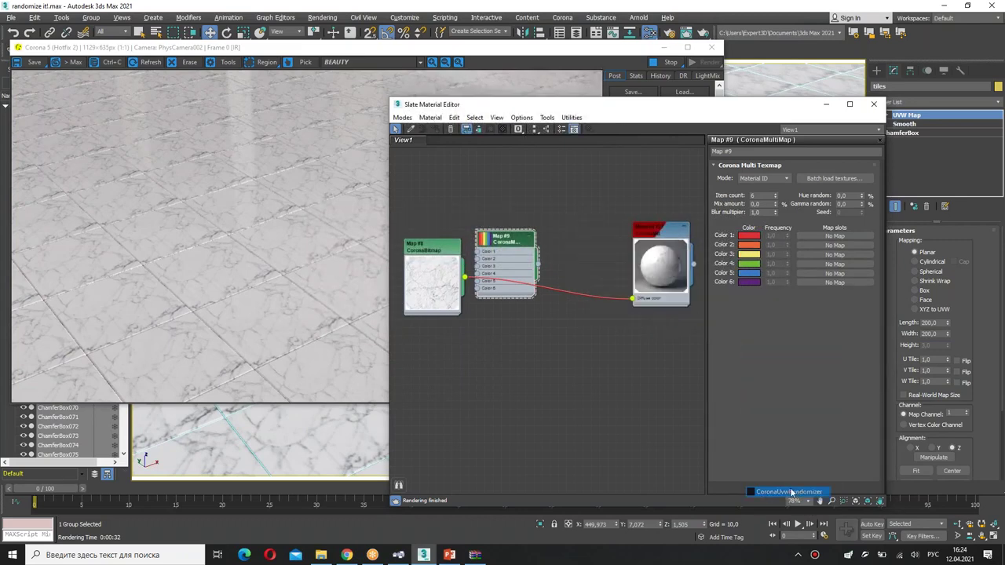
double_click(545, 240)
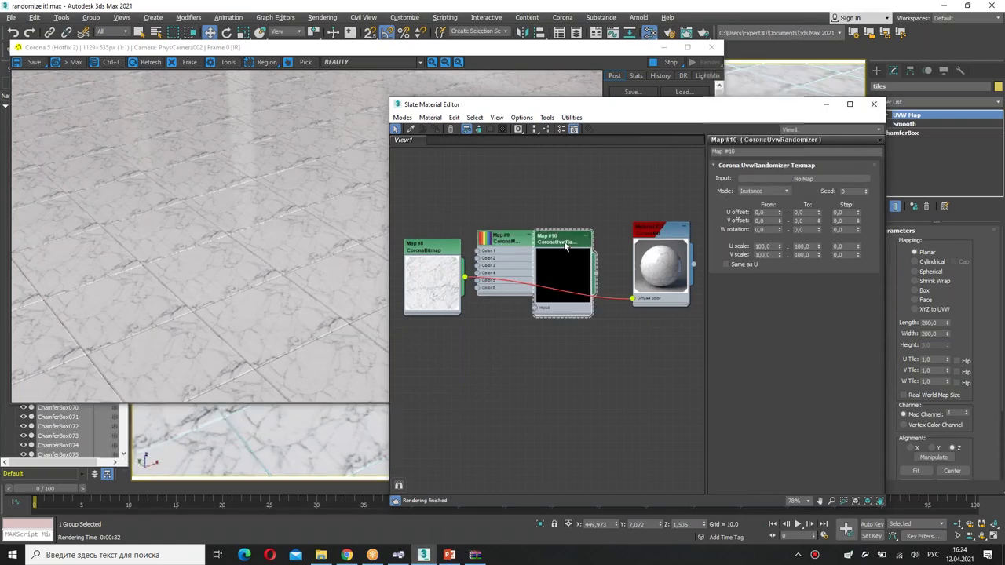
drag(565, 240, 589, 231)
scroll(452, 255, up, 2)
drag(432, 244, 421, 232)
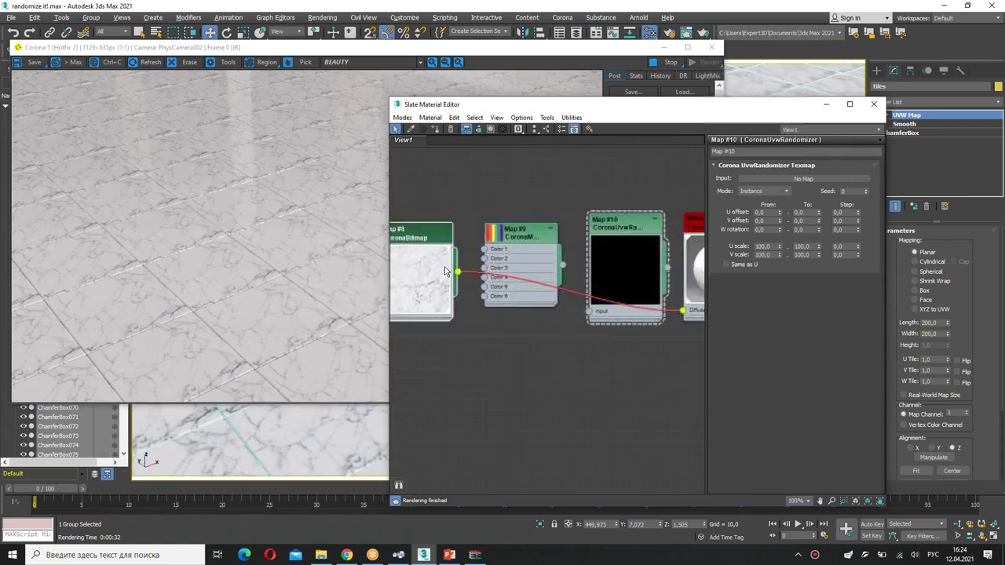
Set the CoronaMultiMap's item count to 1.
double_click(511, 248)
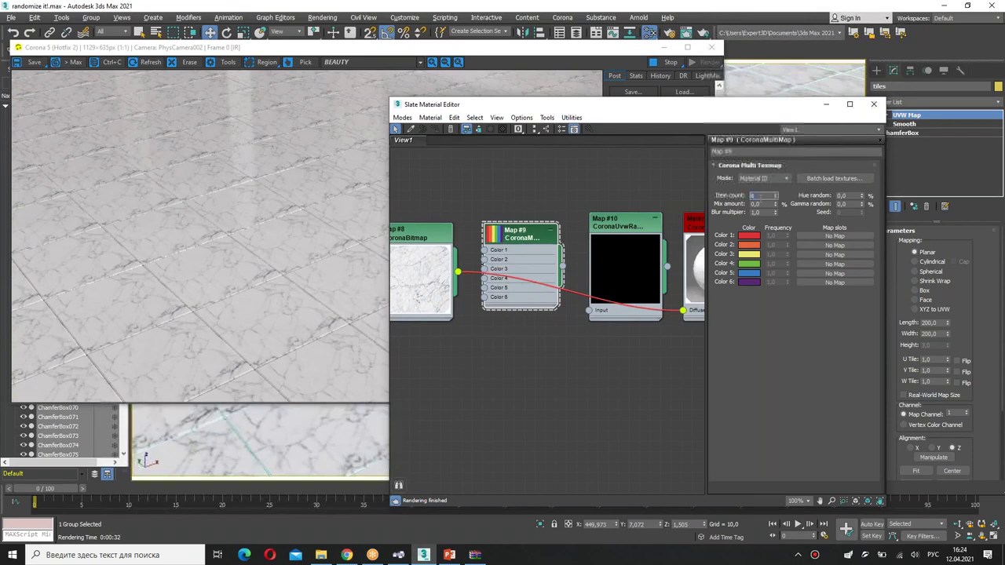
text(1)
key(Return)
Wire the marble bitmap through the CoronaMultiMap and CoronaUvwRandomizer into Diffuse color, and line up the nodes in a row.
double_click(492, 243)
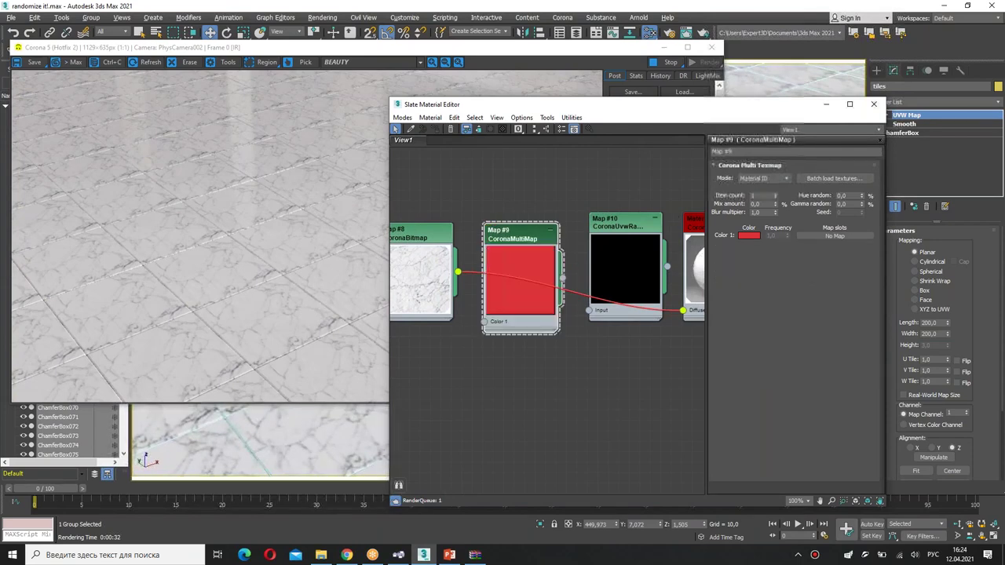
drag(486, 316, 484, 321)
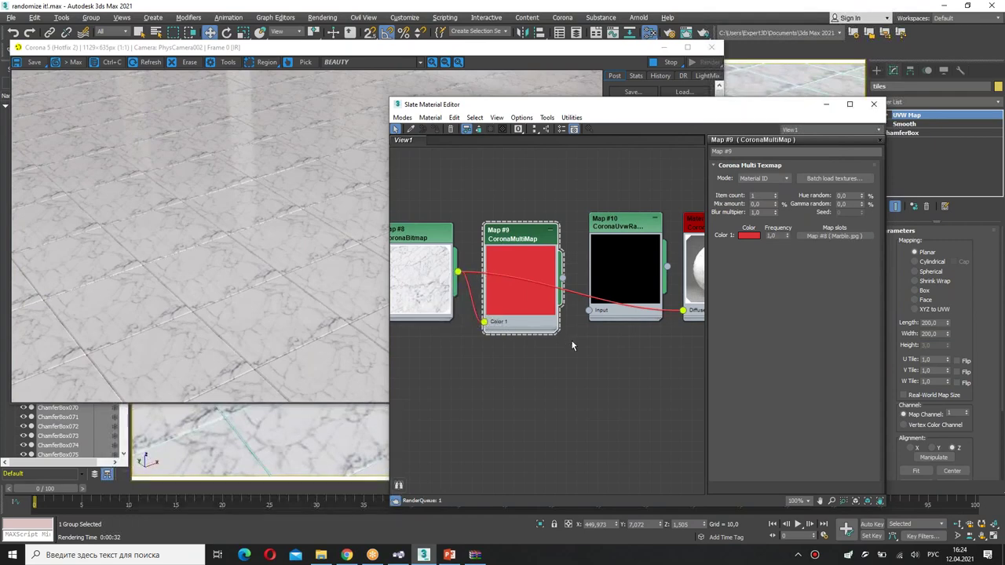
drag(589, 312, 590, 311)
middle_drag(633, 344, 549, 342)
drag(584, 266, 601, 310)
middle_drag(544, 315, 614, 304)
scroll(611, 302, down, 2)
drag(452, 237, 448, 230)
drag(539, 236, 532, 229)
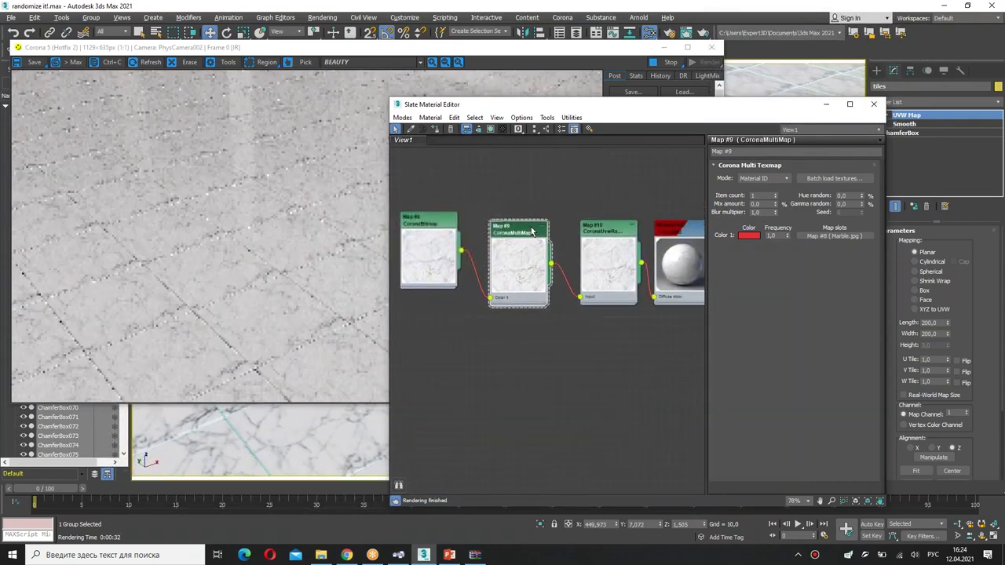
drag(437, 221, 436, 229)
Set the CoronaMultiMap's Gamma random to 10%.
click(512, 235)
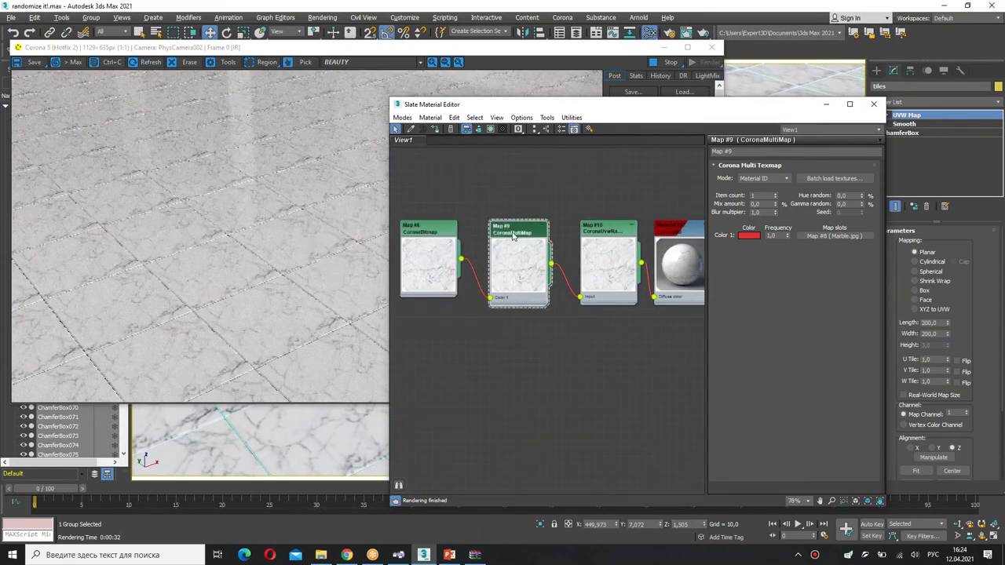
click(841, 204)
text(10)
key(Return)
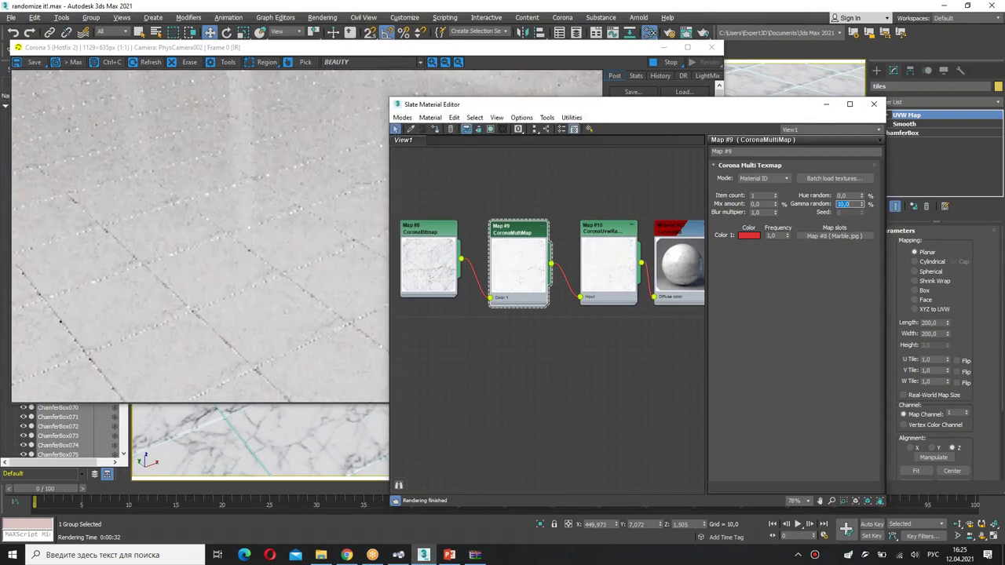
Set the CoronaMultiMap's Mode to Instance and check the rendered tiles behind the editor.
click(785, 180)
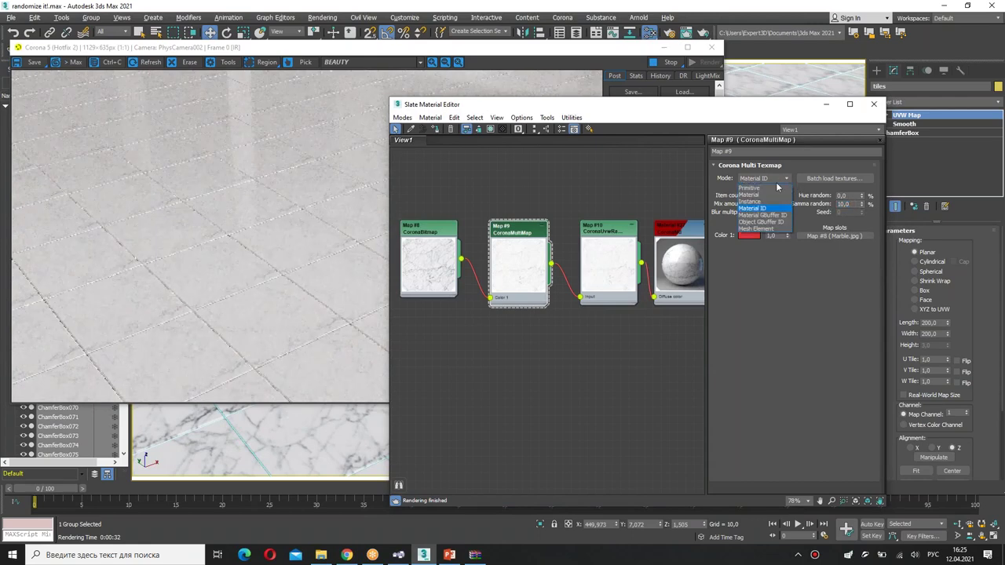
click(765, 203)
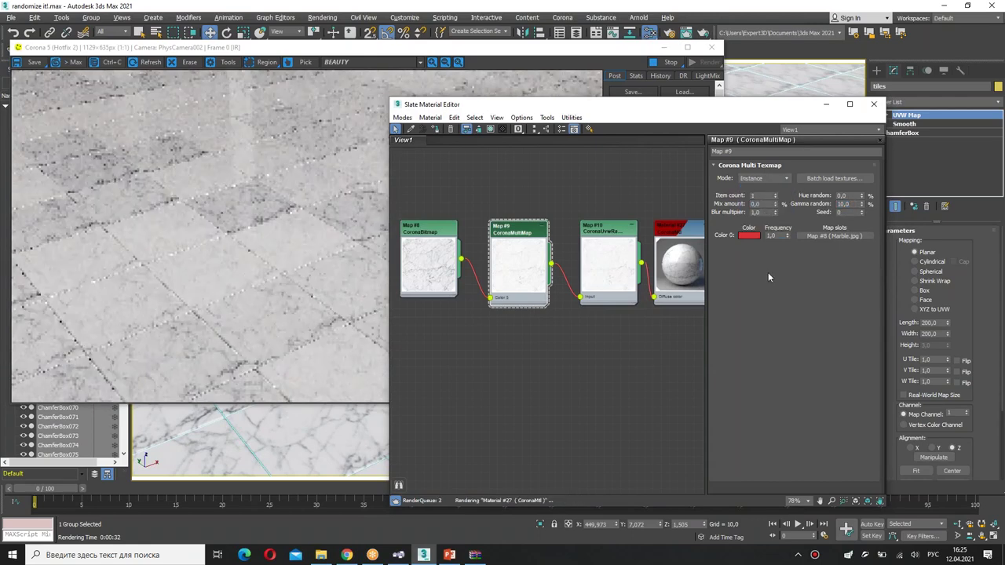
drag(496, 108, 650, 370)
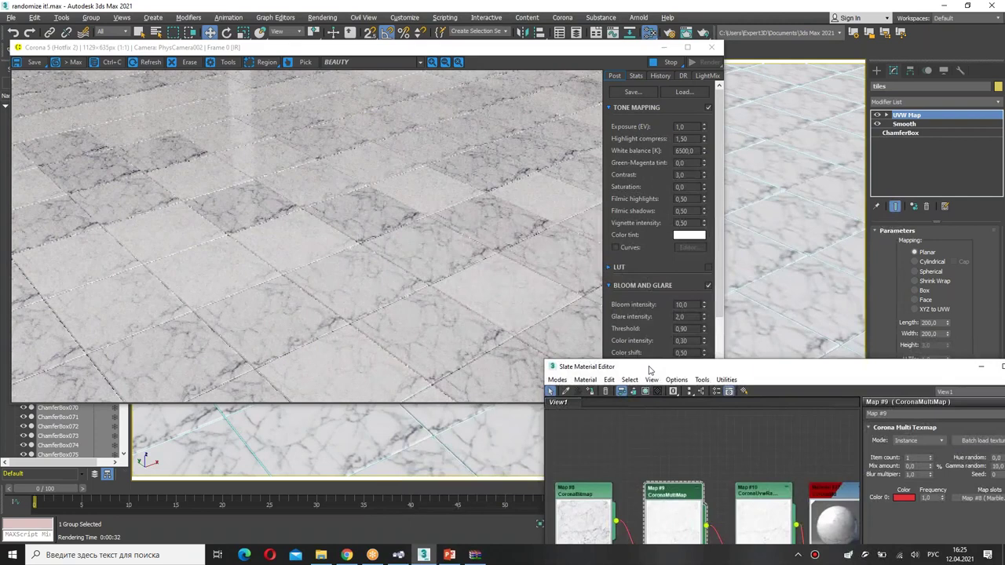
drag(649, 370, 456, 103)
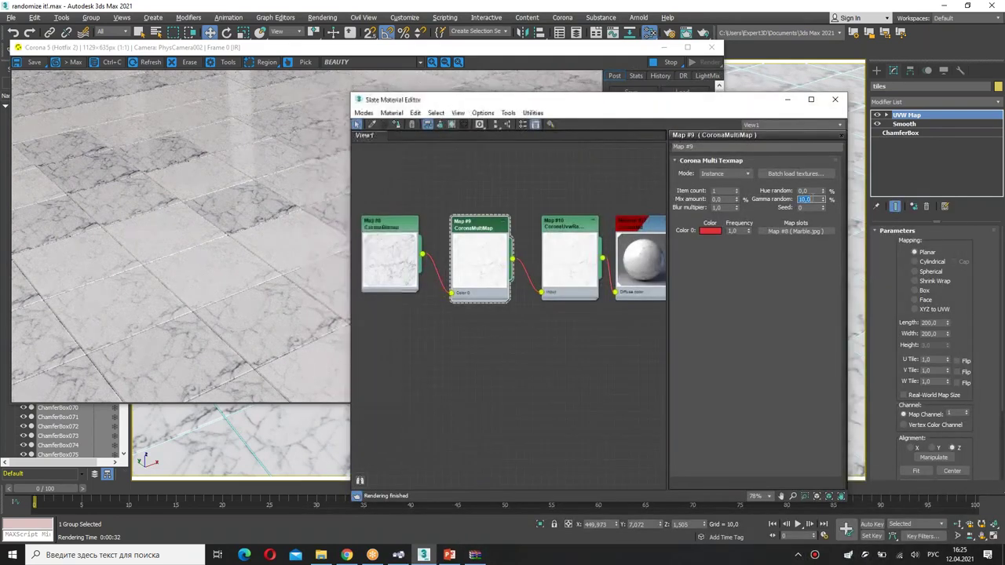
Set the CoronaMultiMap's Gamma random to 2% and its Seed to 1.
text(2)
key(Return)
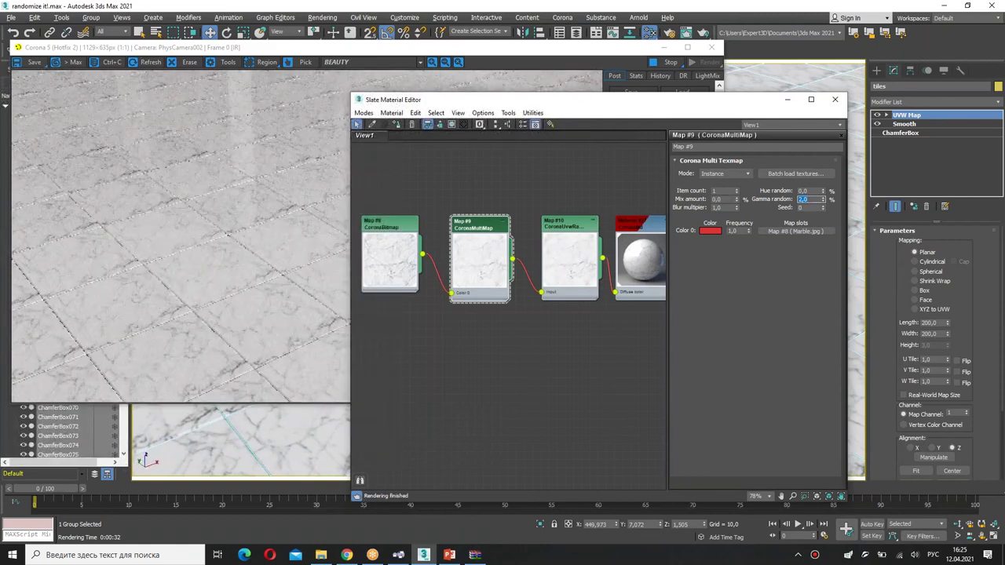
click(822, 206)
In the CoronaUvwRandomizer, set the U offset range from -50 to 50.
double_click(564, 230)
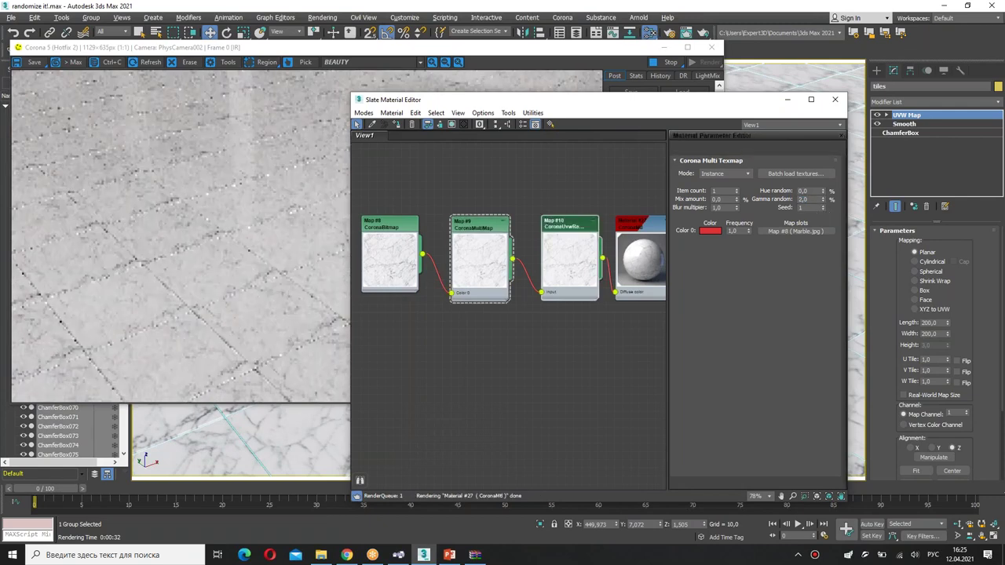
click(569, 235)
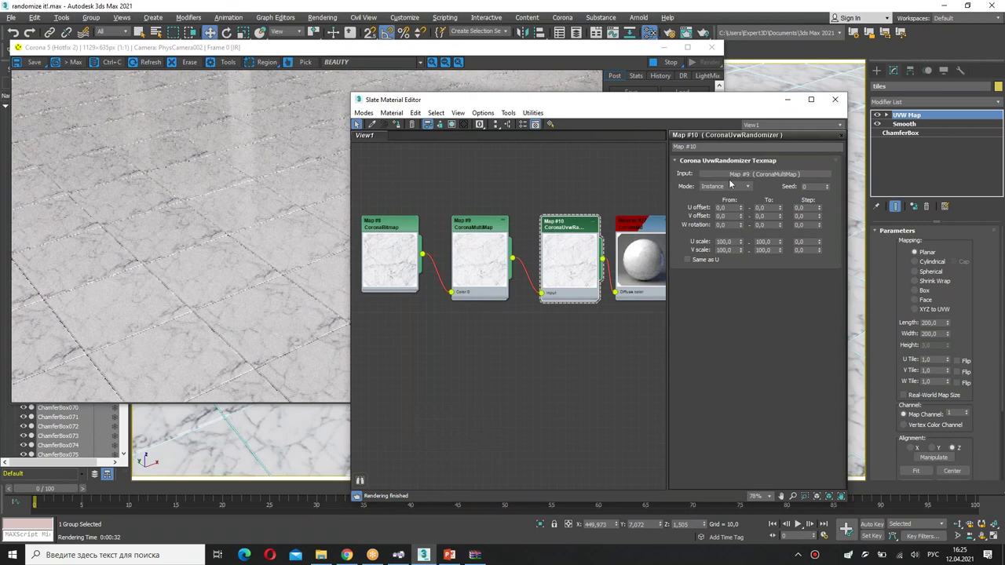
click(728, 224)
click(764, 225)
click(727, 243)
click(736, 262)
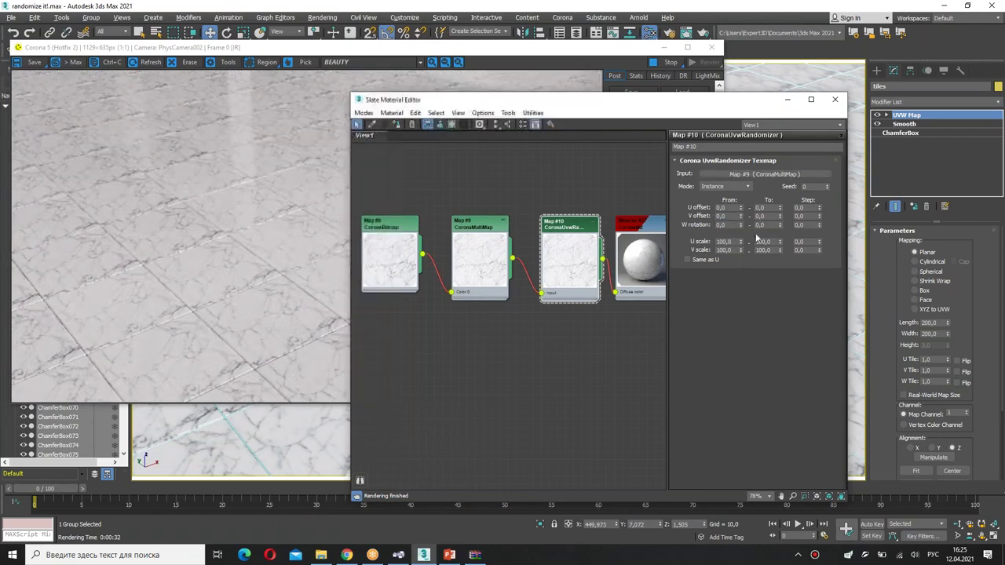
drag(687, 103, 681, 103)
double_click(716, 207)
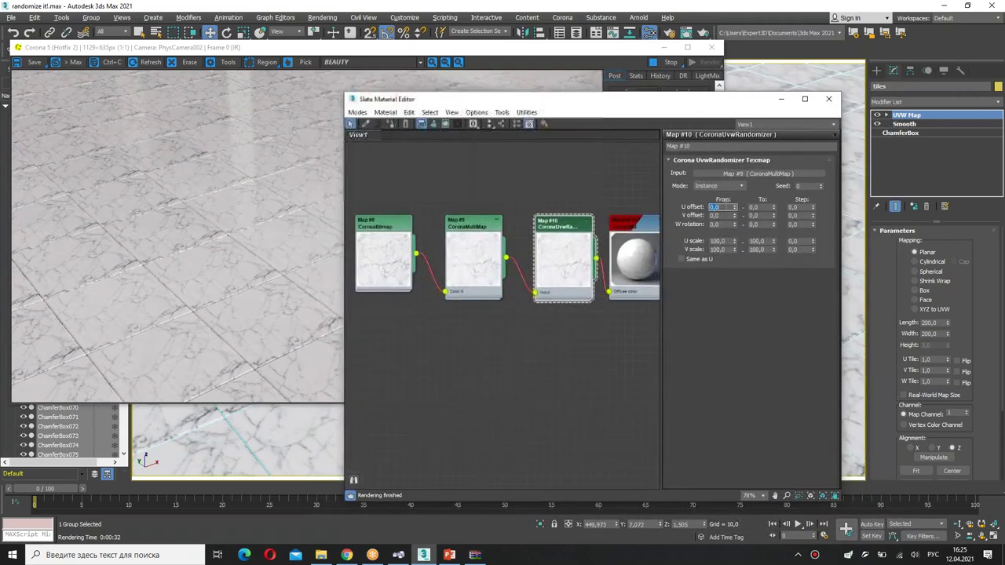
text(-50)
key(Return)
key(Tab)
text(50)
key(Return)
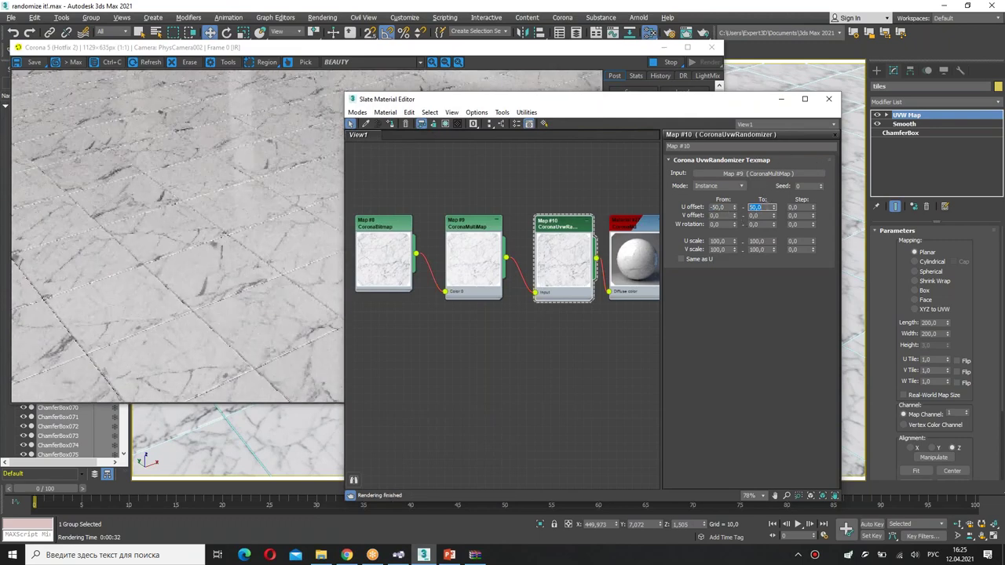
Set the CoronaUvwRandomizer's V offset range from -50 to 50.
click(716, 215)
text(-50)
key(Tab)
text(50)
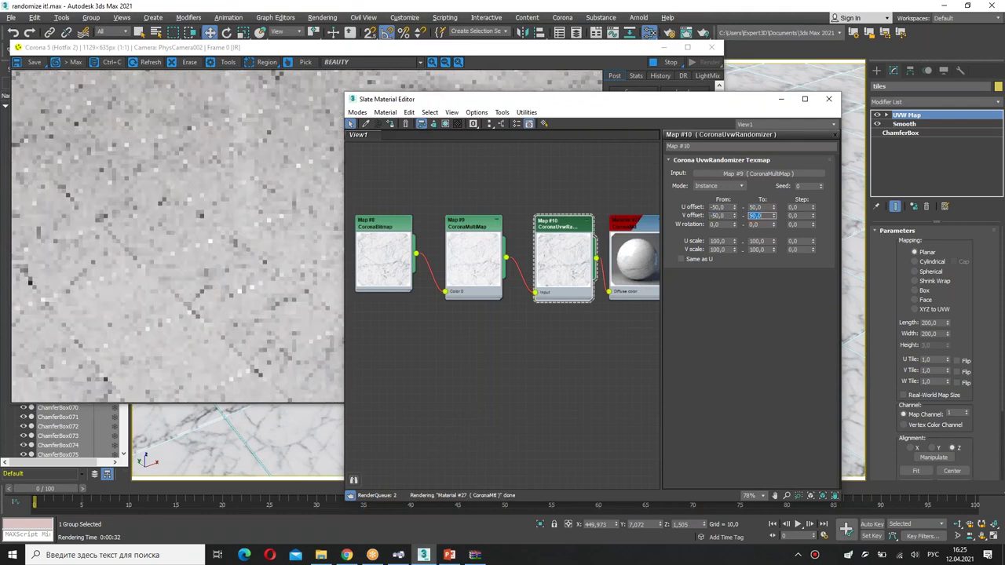
key(Return)
Set the CoronaUvwRandomizer's W rotation range from -15 to 15.
double_click(726, 225)
text(-15)
key(Tab)
text(15)
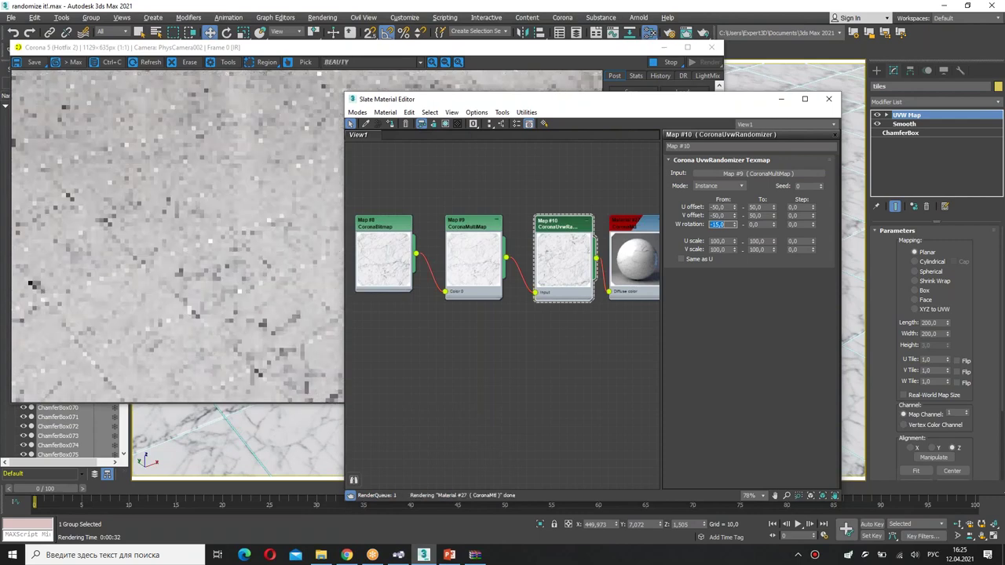
key(Return)
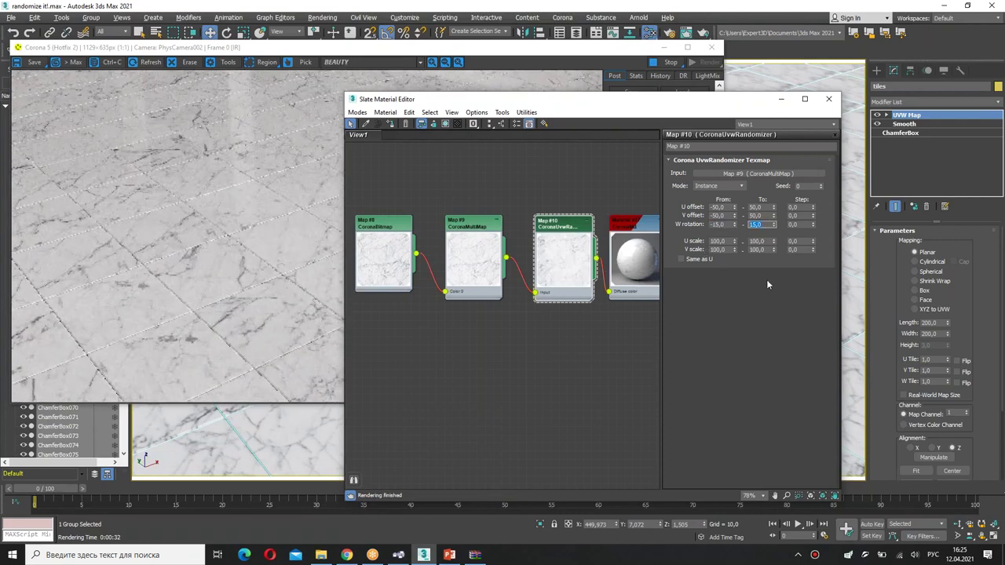
Make the V scale the same as U and set the U scale range from 85 to 115.
click(680, 260)
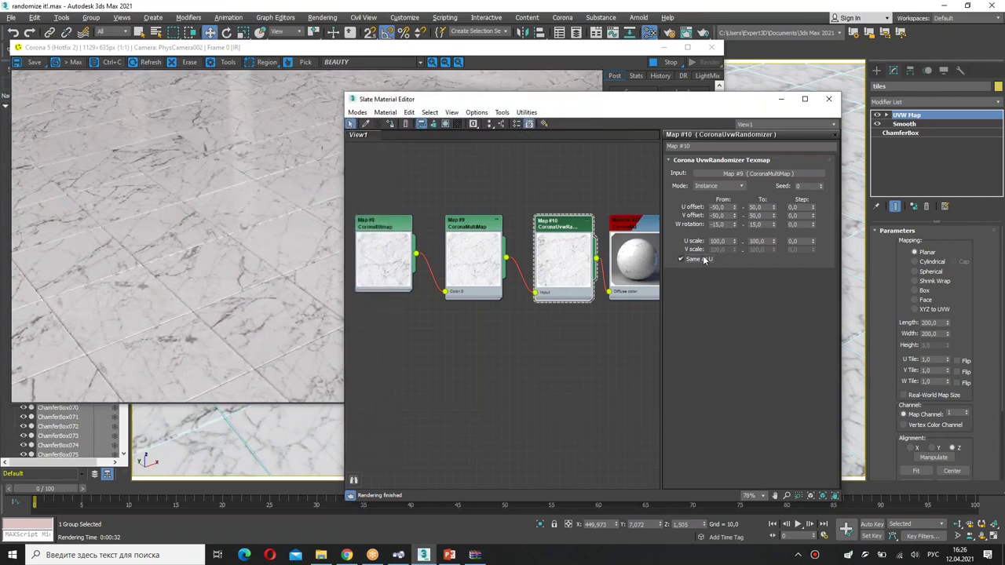
double_click(725, 239)
text(5)
key(Tab)
text(115)
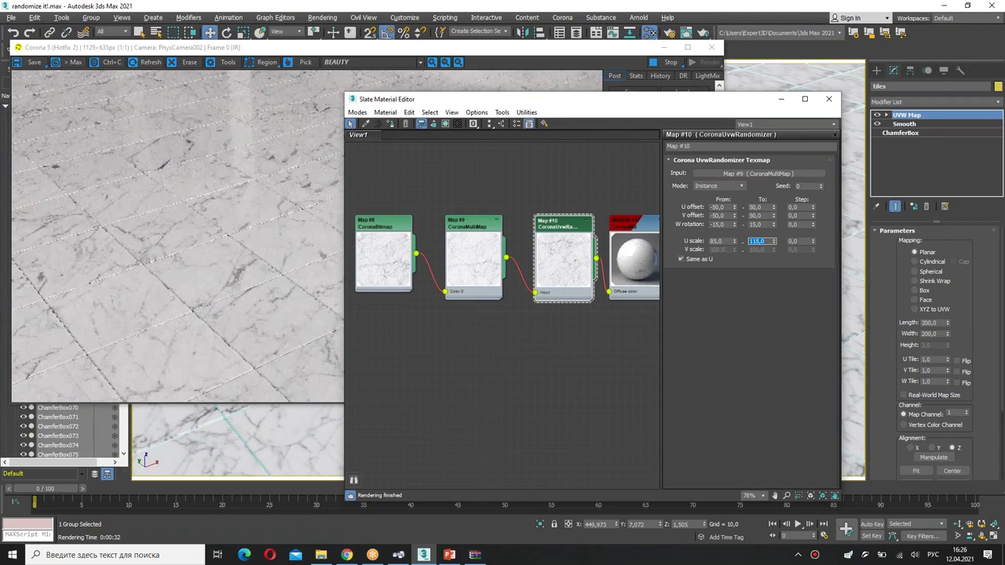
click(724, 240)
double_click(757, 241)
click(754, 307)
key(ctrl+2)
mouse_move(777, 255)
mouse_down()
mouse_move(764, 166)
mouse_move(707, 265)
mouse_up()
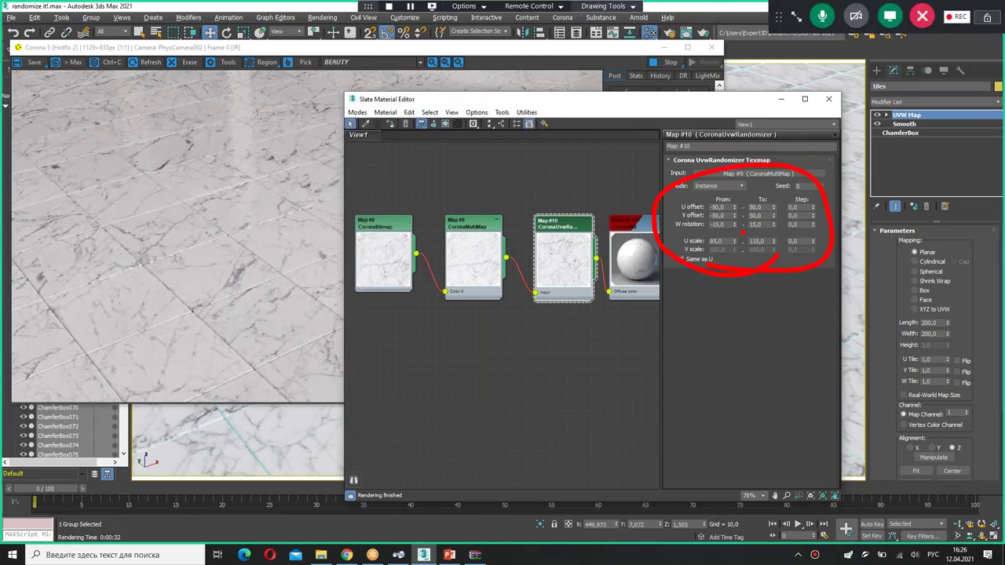
mouse_move(691, 222)
mouse_down()
mouse_move(791, 251)
mouse_move(687, 238)
mouse_up()
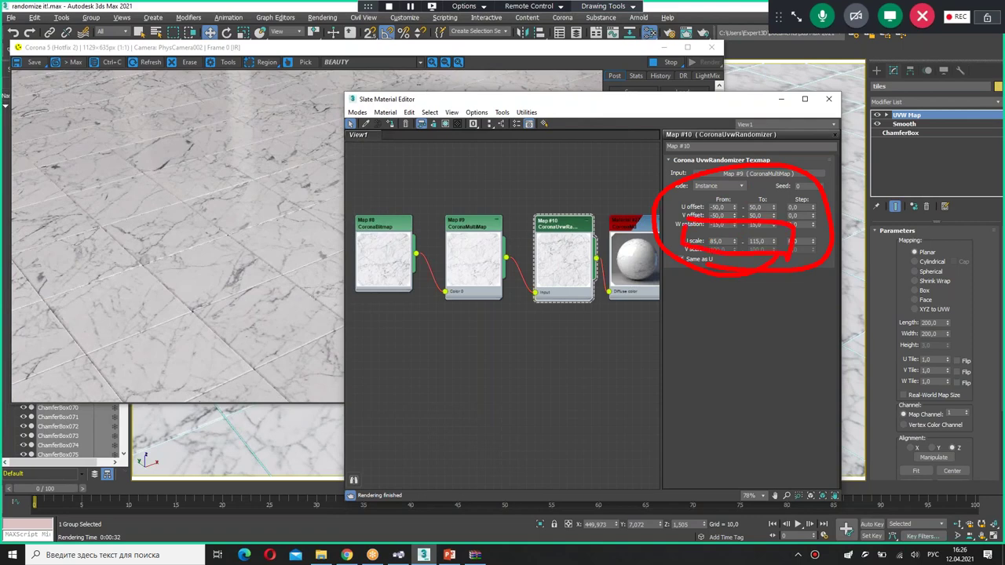
key(ctrl+z)
drag(795, 206, 710, 218)
key(Escape)
Compare the tiles with the CoronaMultiMap wired straight into Diffuse color, and reconnect the CoronaUvwRandomizer.
mouse_move(557, 100)
mouse_down()
mouse_move(793, 220)
mouse_move(815, 169)
mouse_up()
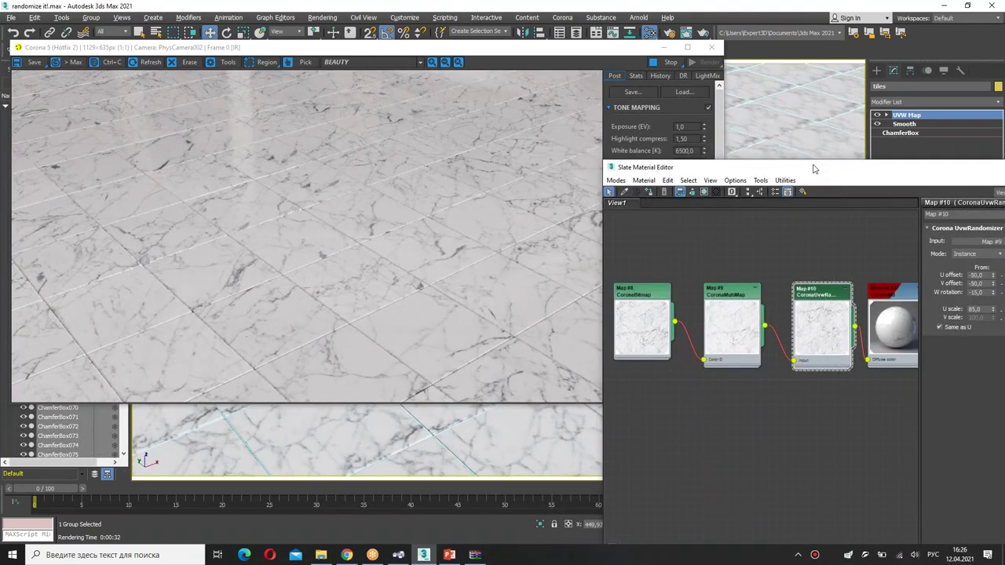
drag(813, 169, 817, 45)
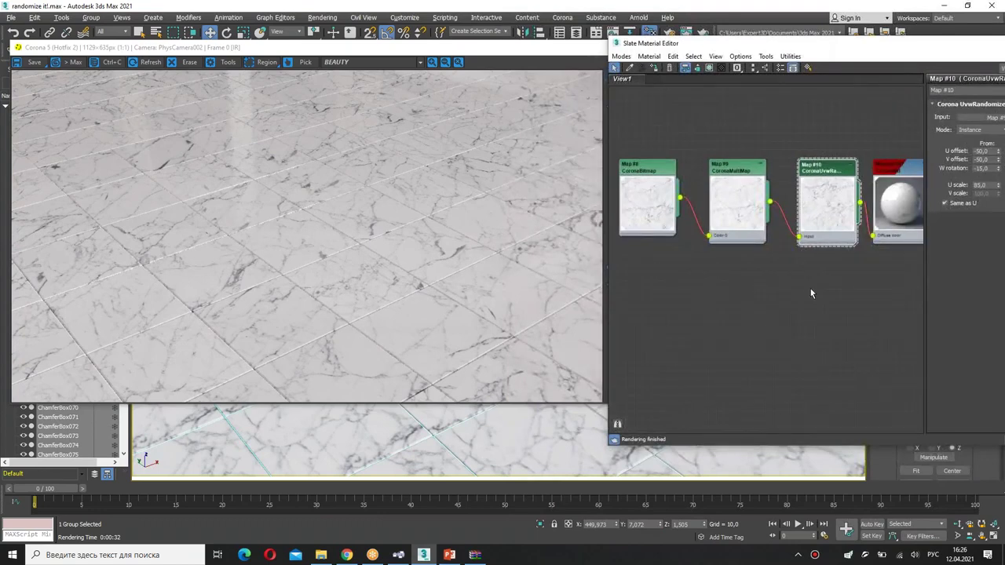
drag(810, 209, 904, 206)
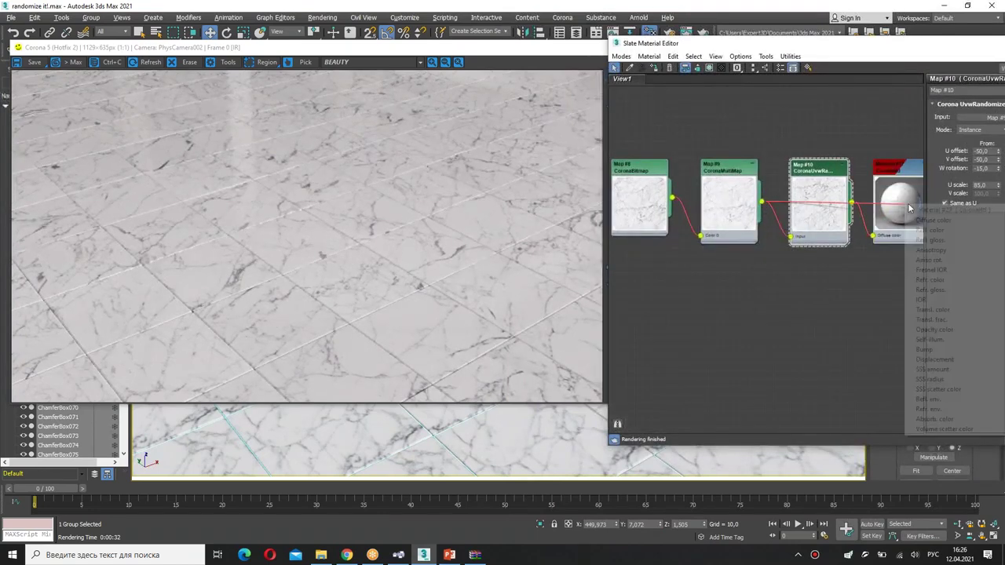
click(926, 221)
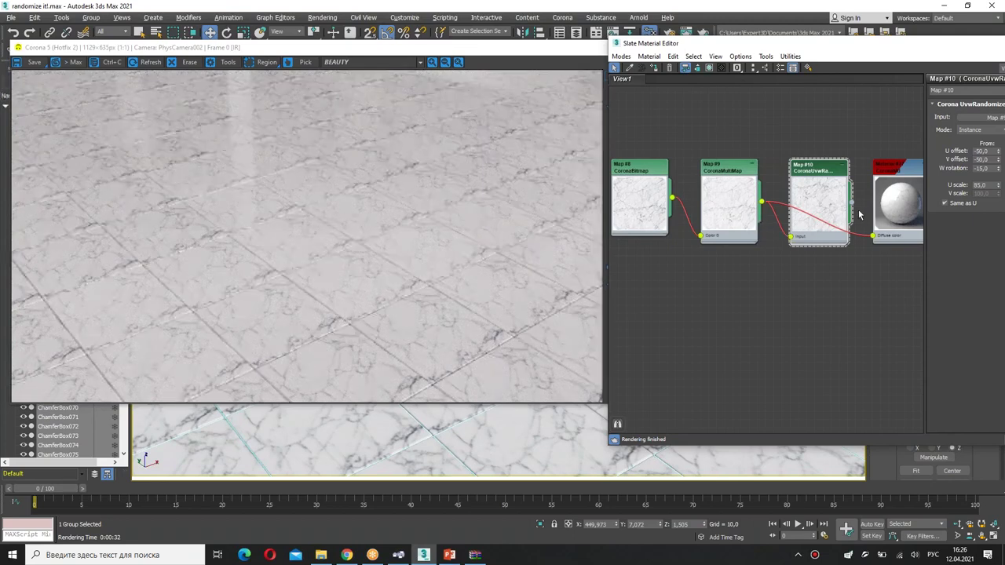
drag(852, 203, 872, 235)
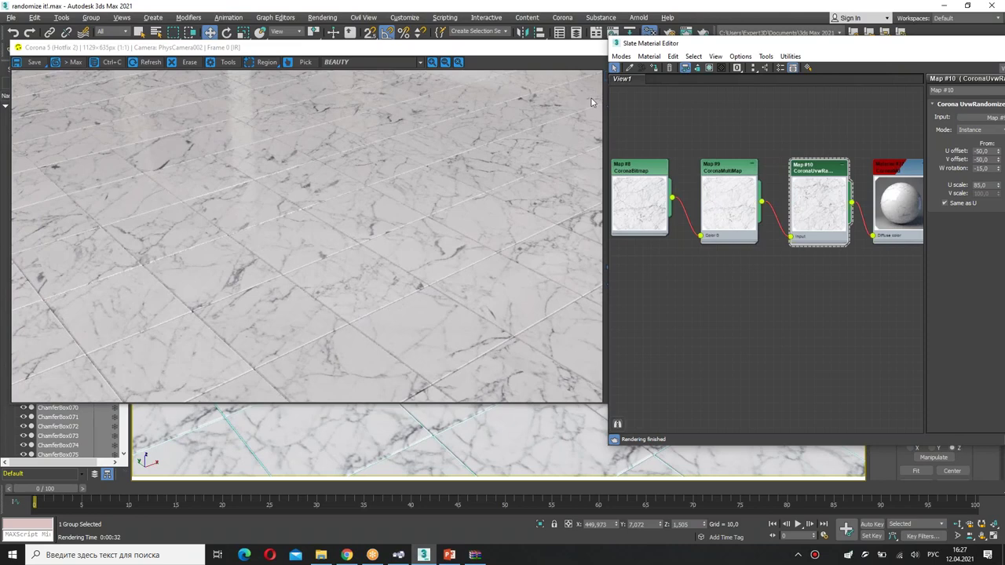
Switch the viewport to PhysCamera003 so the log wall renders, keeping the render window in view.
drag(702, 44, 636, 143)
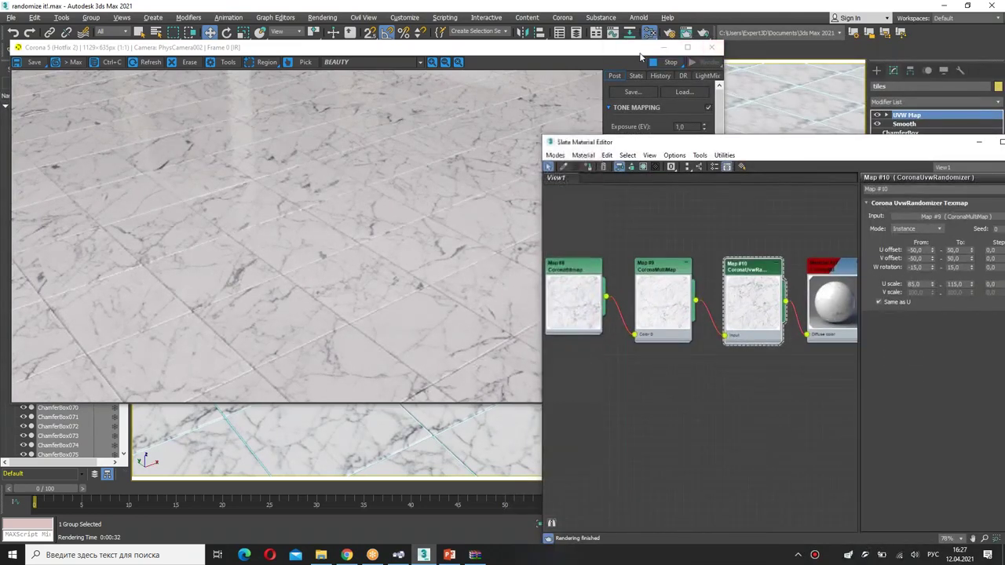
drag(638, 52, 621, 176)
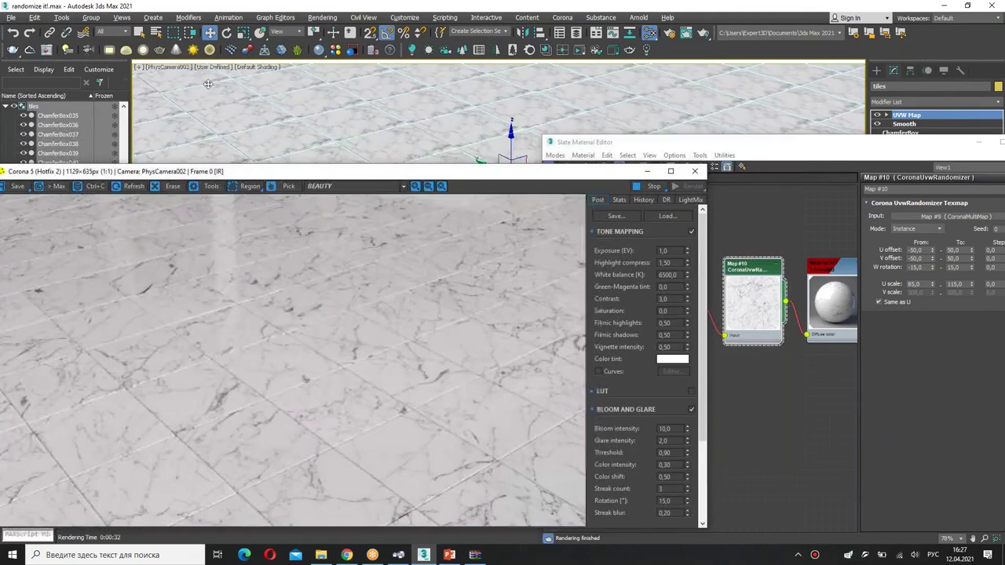
click(166, 67)
mouse_move(203, 73)
click(380, 101)
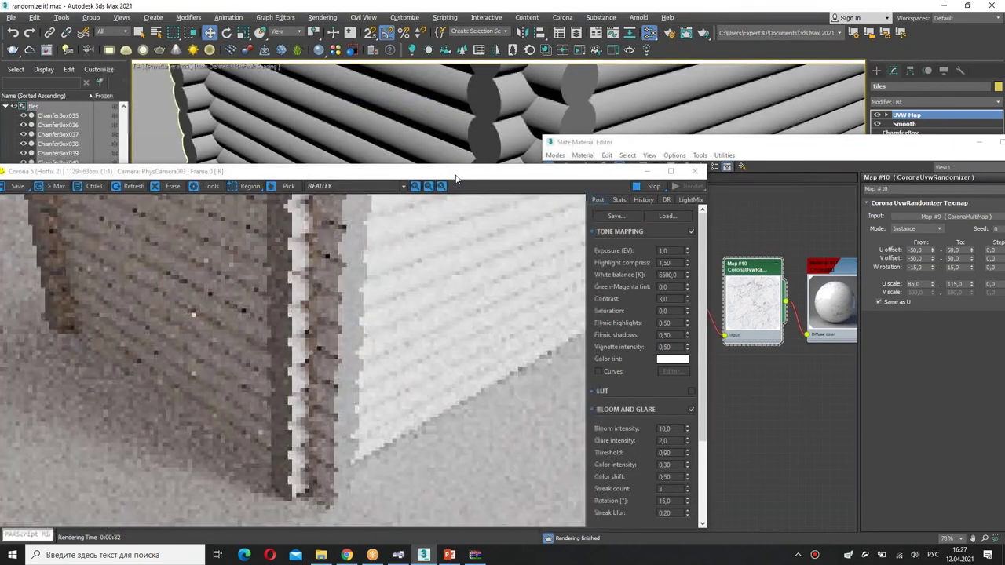
drag(466, 171, 483, 66)
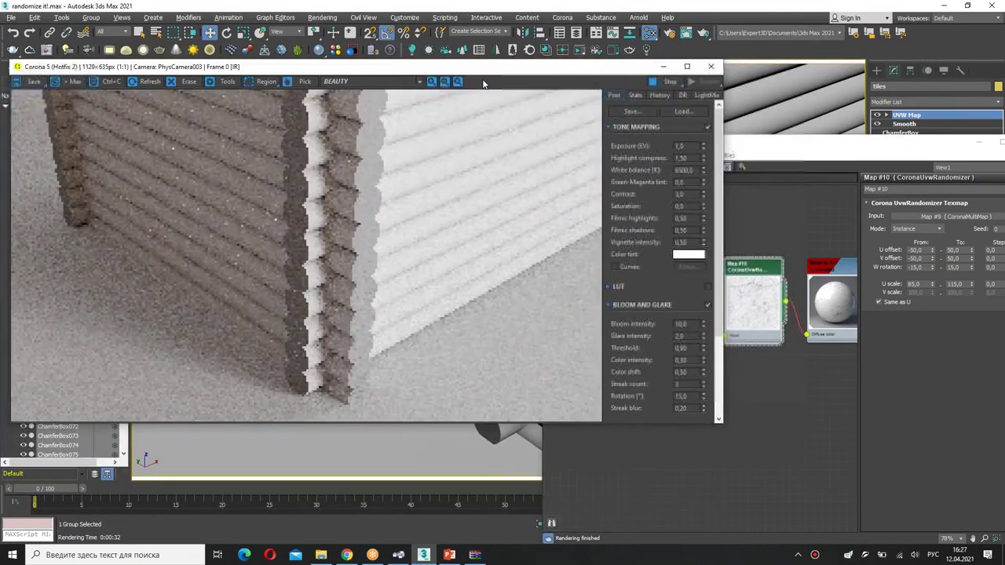
Locate the two log material nodes in the material graph and examine them beside the rendered log wall.
drag(745, 142, 661, 112)
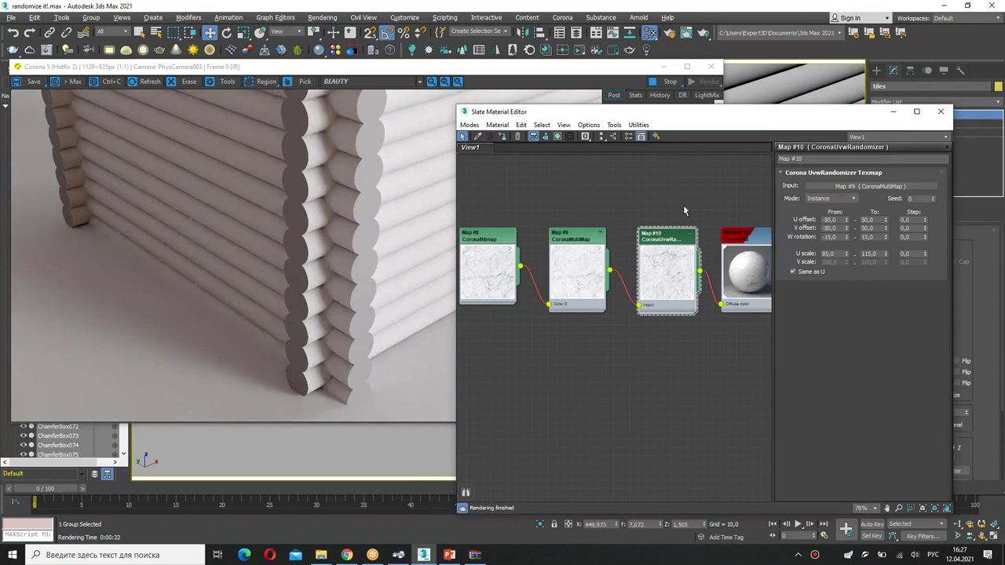
middle_drag(706, 204, 506, 207)
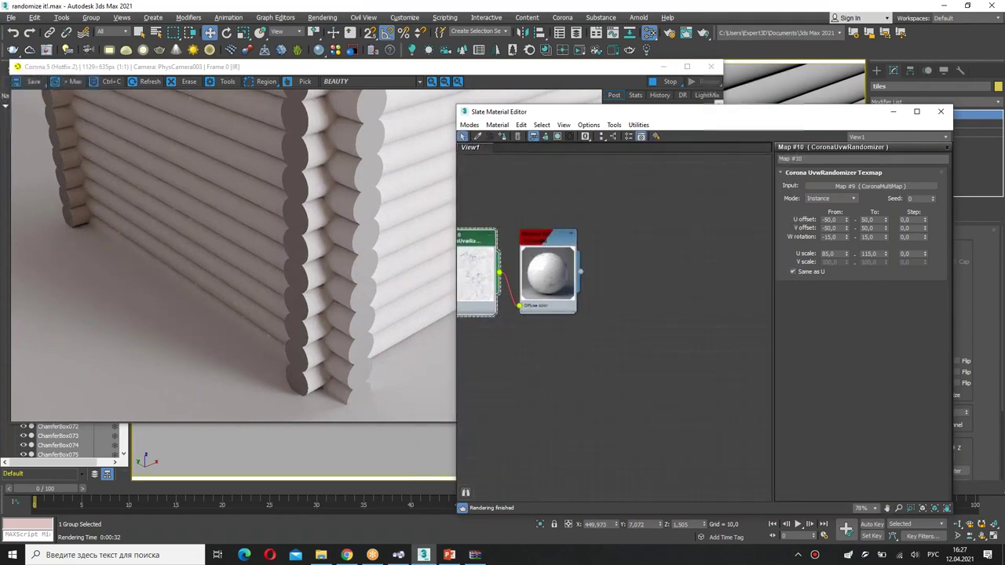
middle_drag(667, 245, 586, 253)
scroll(679, 254, down, 2)
middle_drag(666, 257, 555, 253)
scroll(626, 247, up, 1)
scroll(573, 246, up, 4)
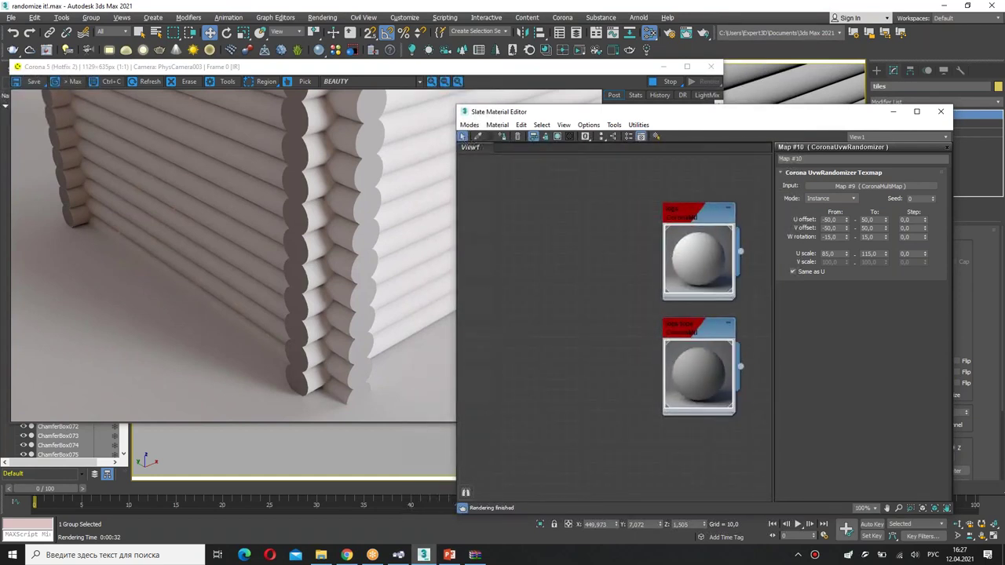
scroll(599, 251, down, 1)
middle_drag(600, 252, 636, 259)
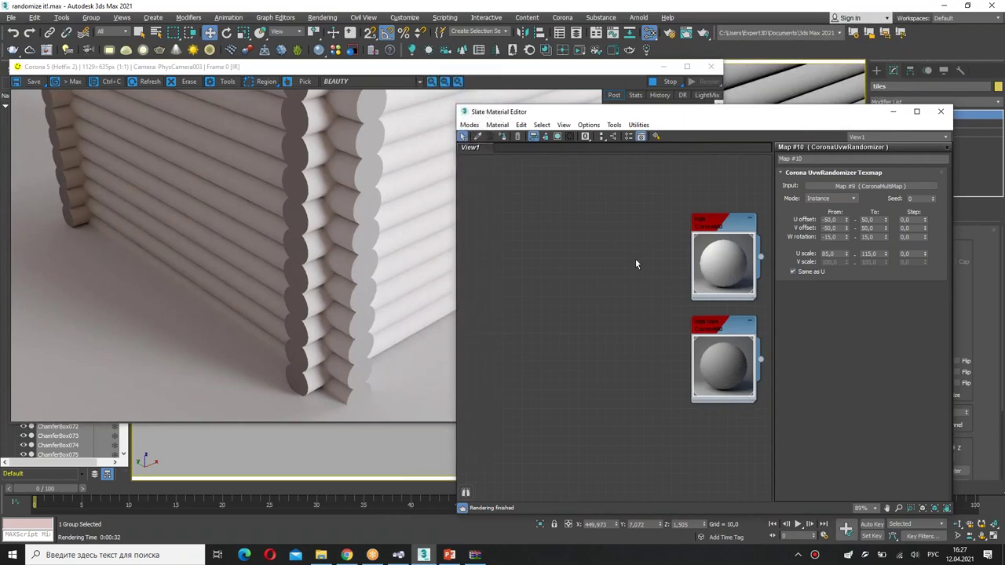
drag(565, 118, 708, 203)
drag(659, 167, 606, 159)
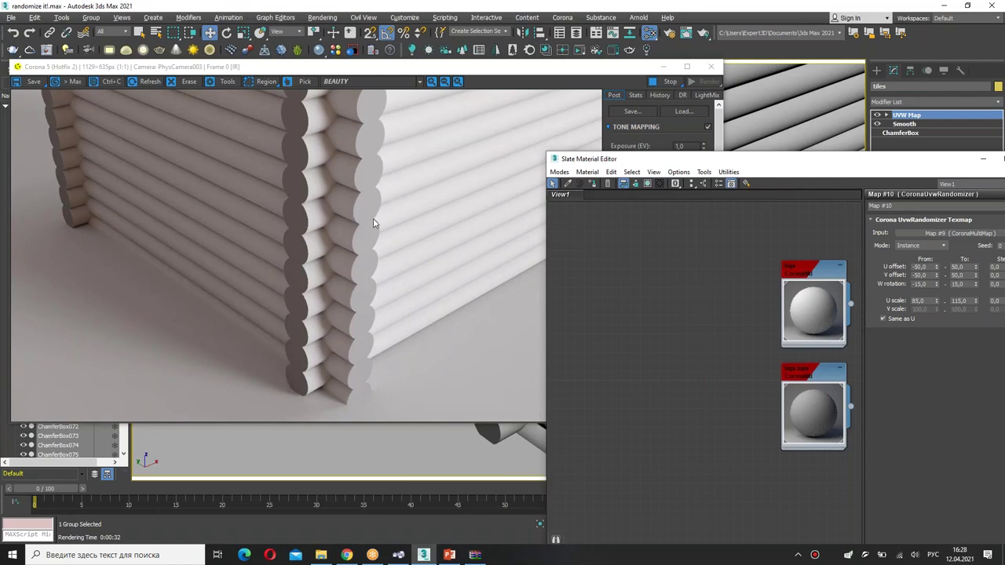
drag(590, 161, 515, 127)
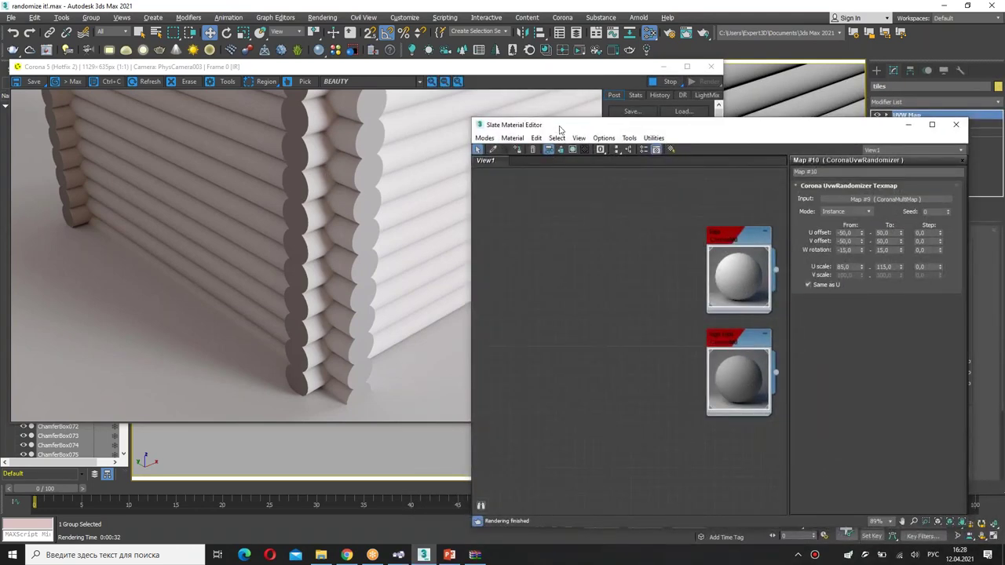
drag(510, 124, 476, 93)
mouse_move(710, 383)
mouse_down()
mouse_move(680, 349)
mouse_move(679, 365)
mouse_up()
mouse_move(712, 279)
mouse_down()
mouse_move(675, 273)
mouse_move(685, 213)
mouse_move(423, 190)
mouse_move(430, 204)
mouse_up()
drag(459, 358, 285, 280)
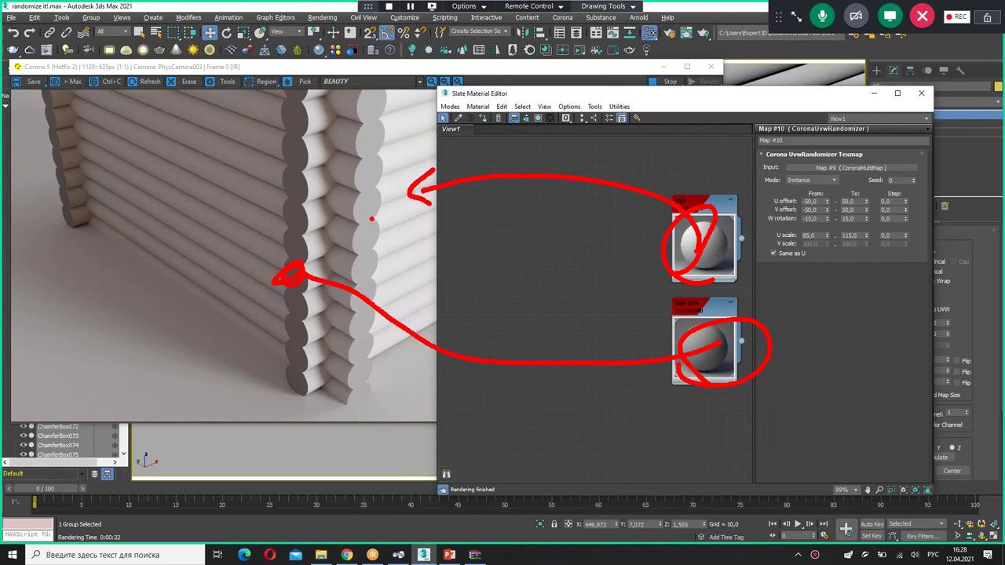
key(Escape)
Set the logs material's reflection level to 0.2 and its reflection glossiness to 0.6.
double_click(693, 203)
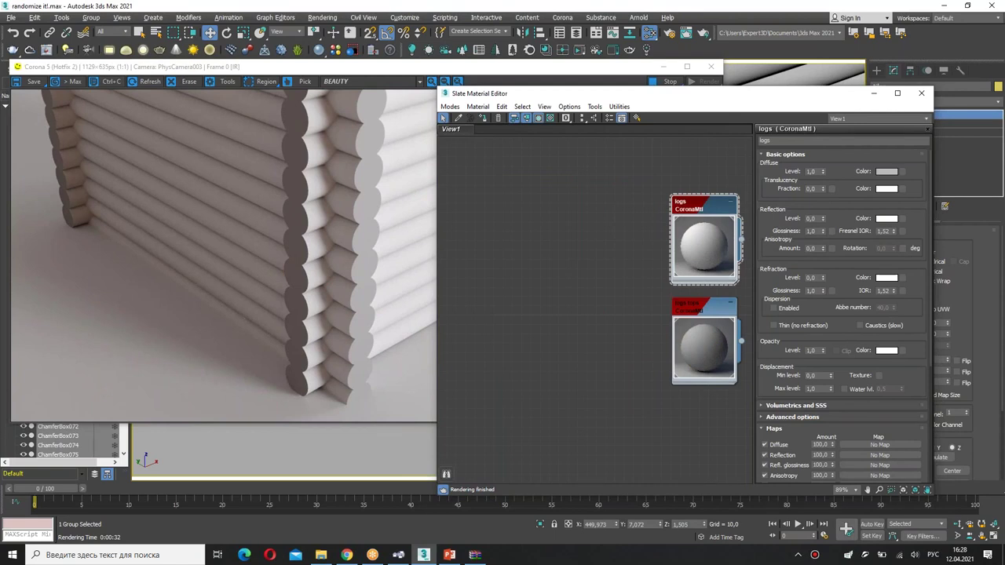
double_click(811, 218)
key(Tab)
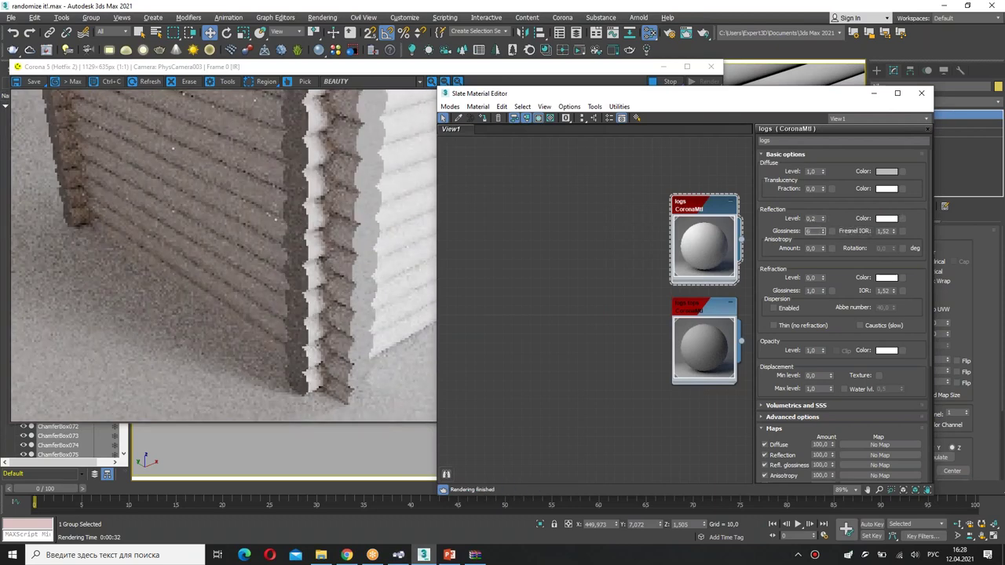
text(0,6)
key(Return)
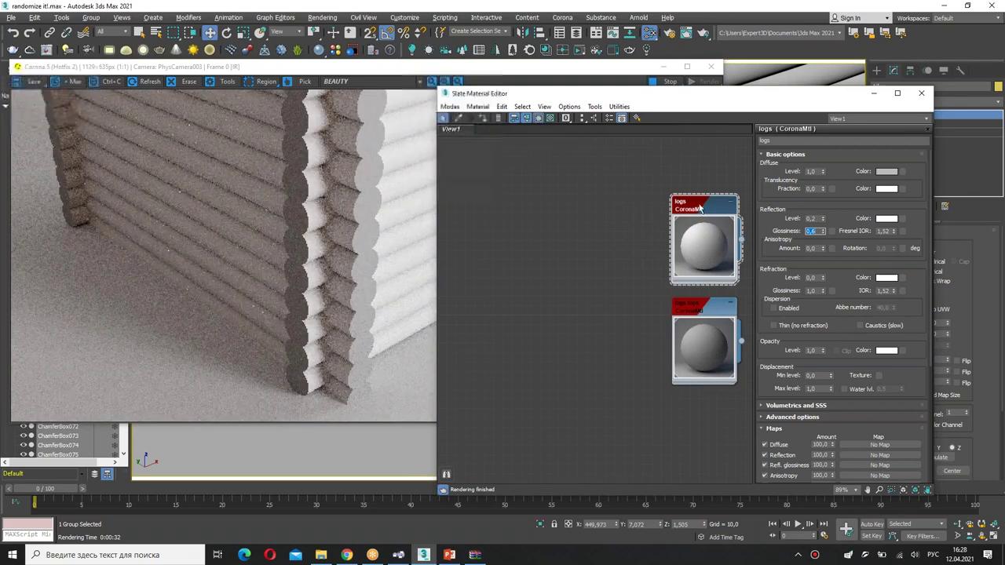
Assign a CoronaMultiMap to the logs material's diffuse color and reduce its item count to 1.
click(902, 172)
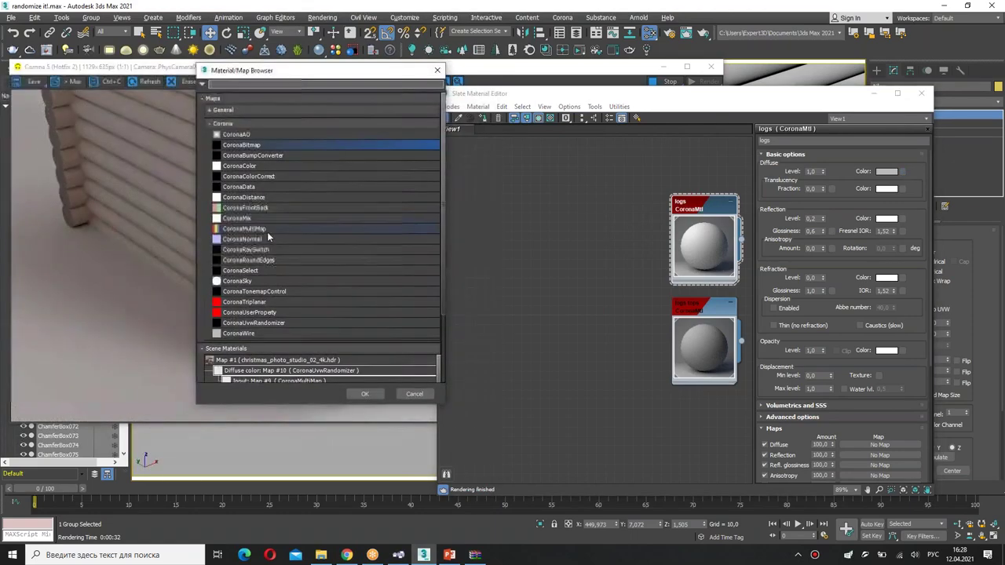
double_click(255, 229)
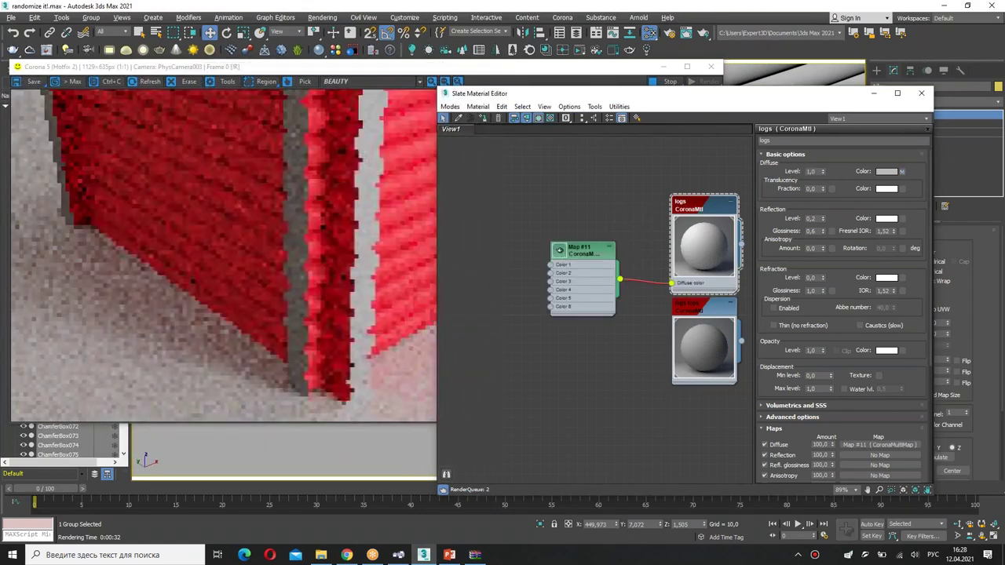
double_click(597, 226)
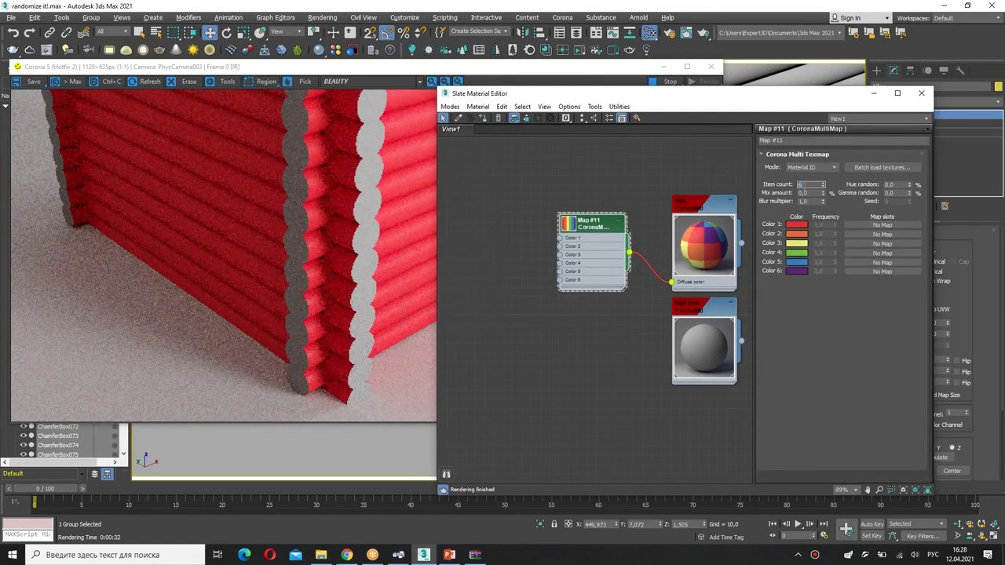
key(Return)
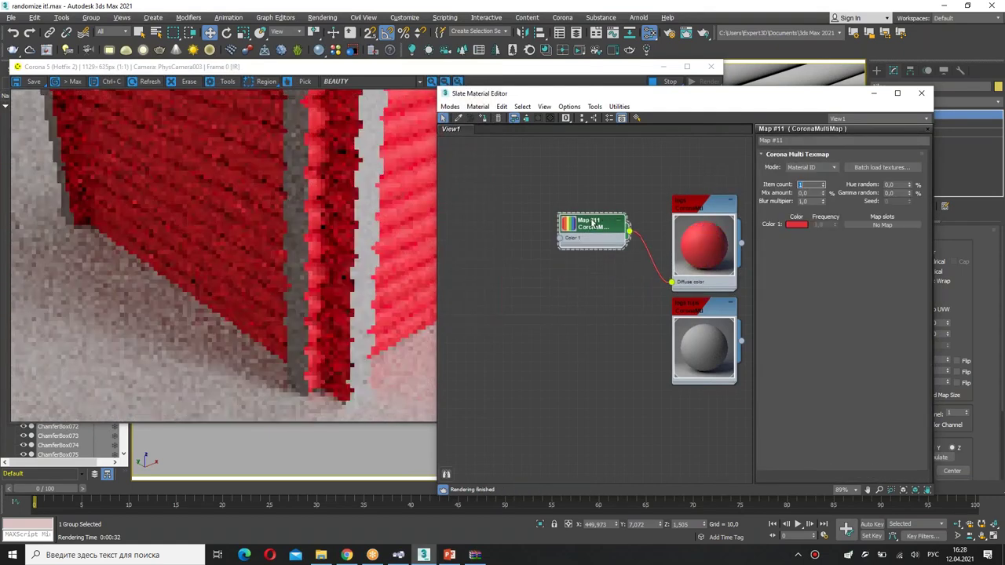
drag(611, 232, 606, 227)
Load wood-035_scotch-pine-knot-2_d.jpg as a CoronaBitmap into the CoronaMultiMap's only color slot.
click(900, 226)
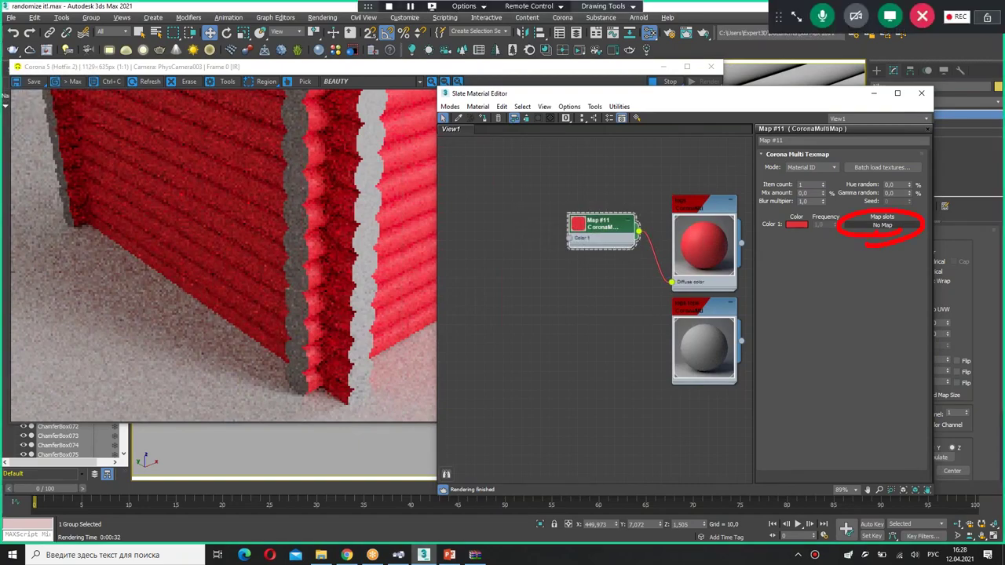
click(881, 226)
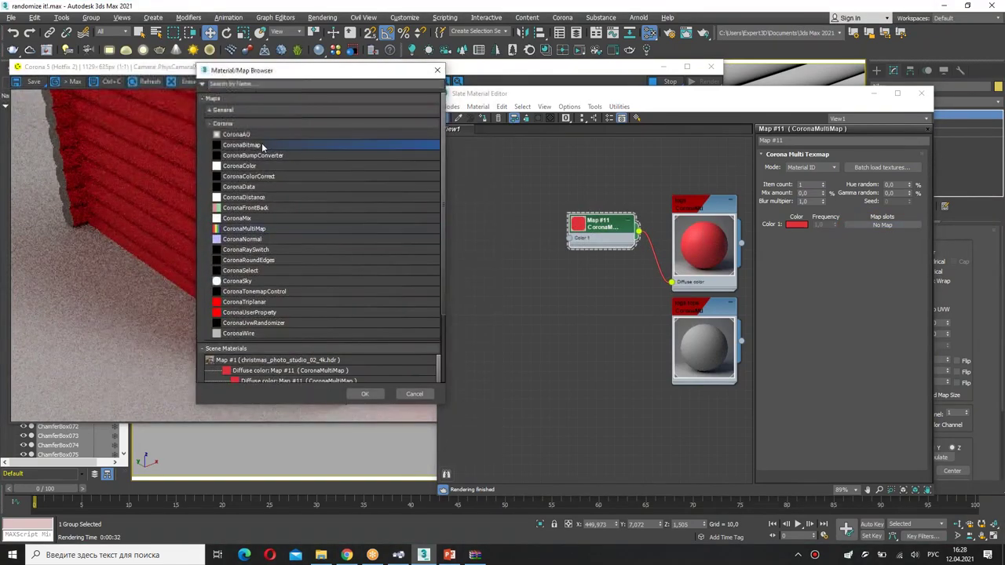
key(Escape)
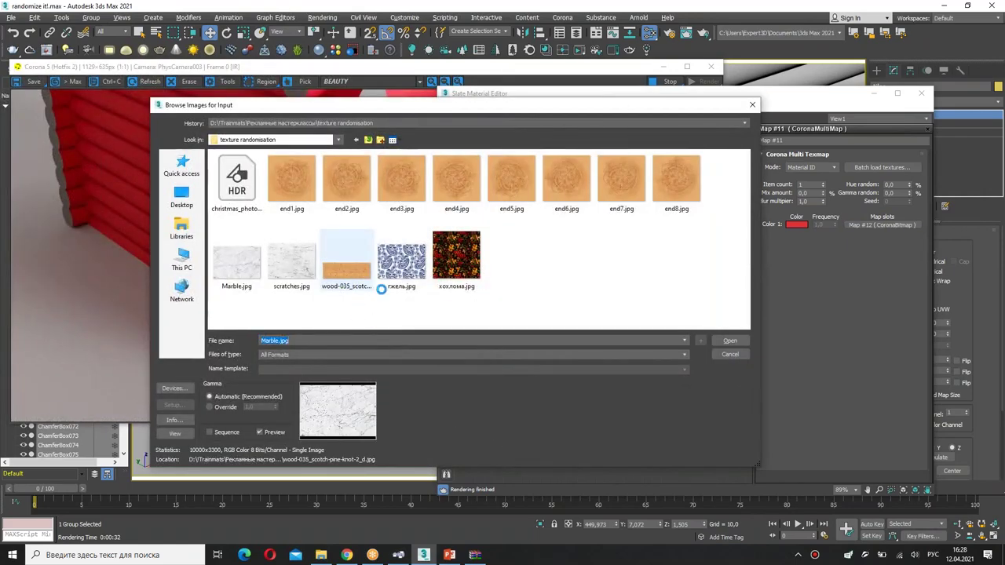
click(367, 286)
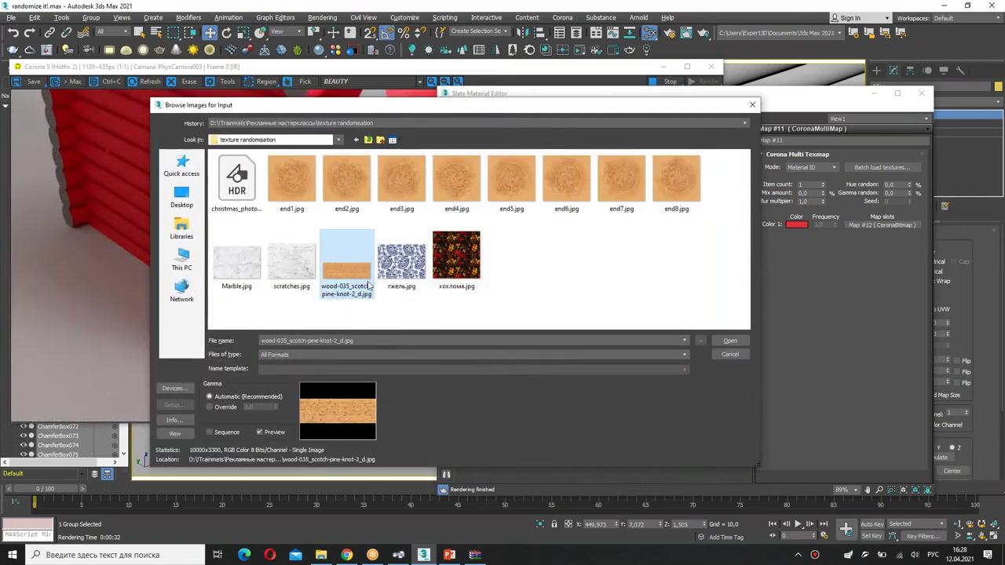
double_click(359, 275)
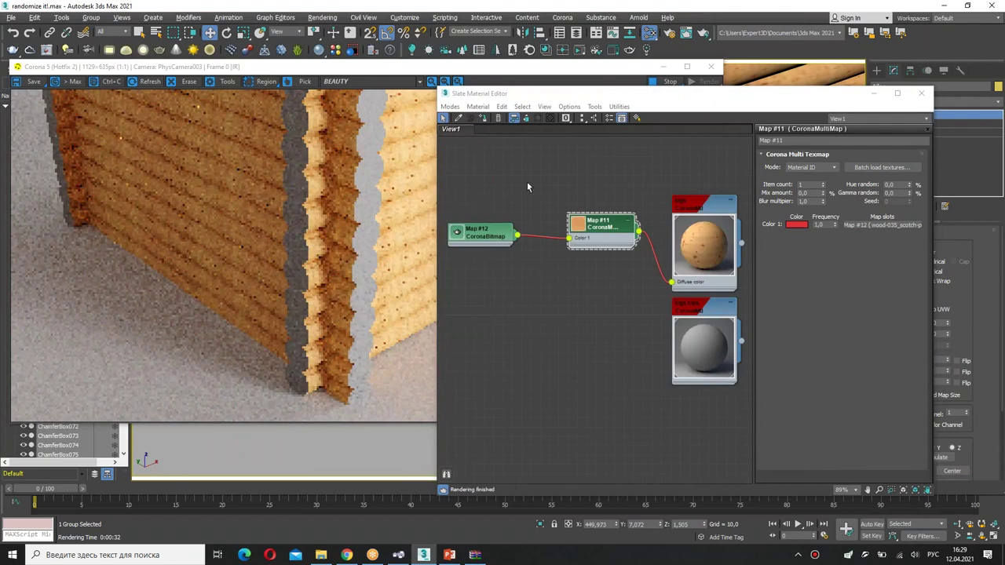
Set the wood bitmap's W rotation to 90 degrees and check the grain direction on the rendered log wall.
double_click(487, 230)
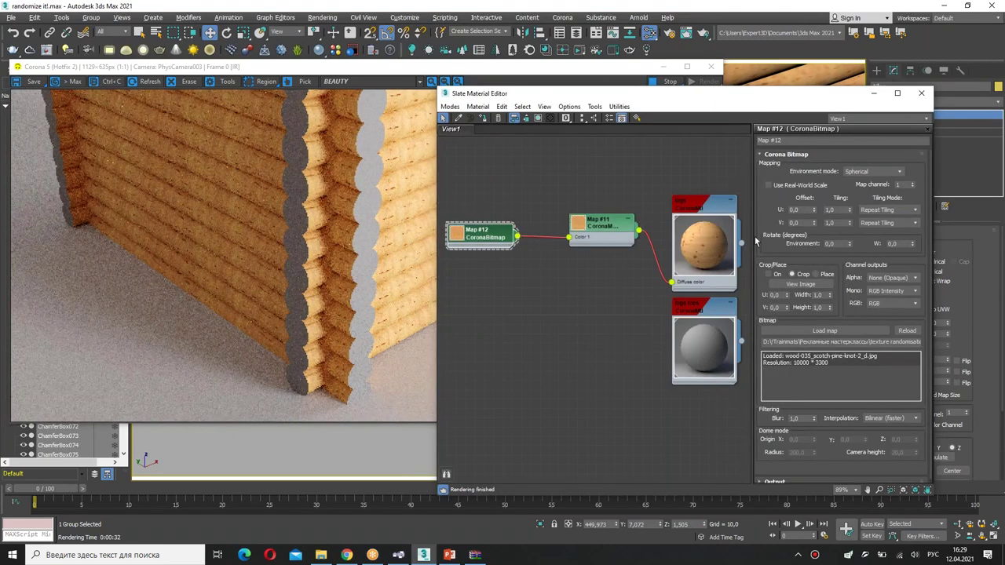
text(90)
key(Return)
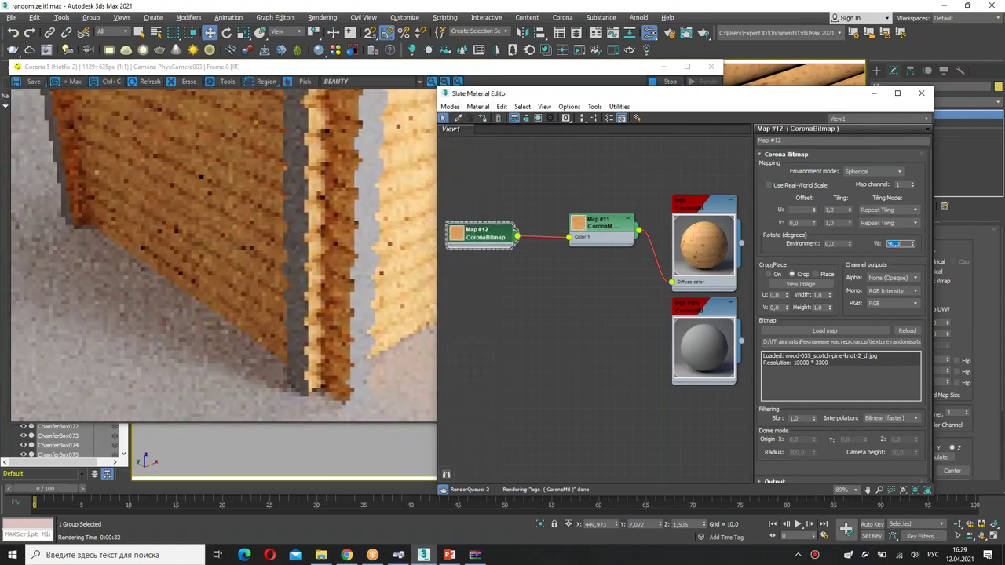
drag(527, 93, 428, 358)
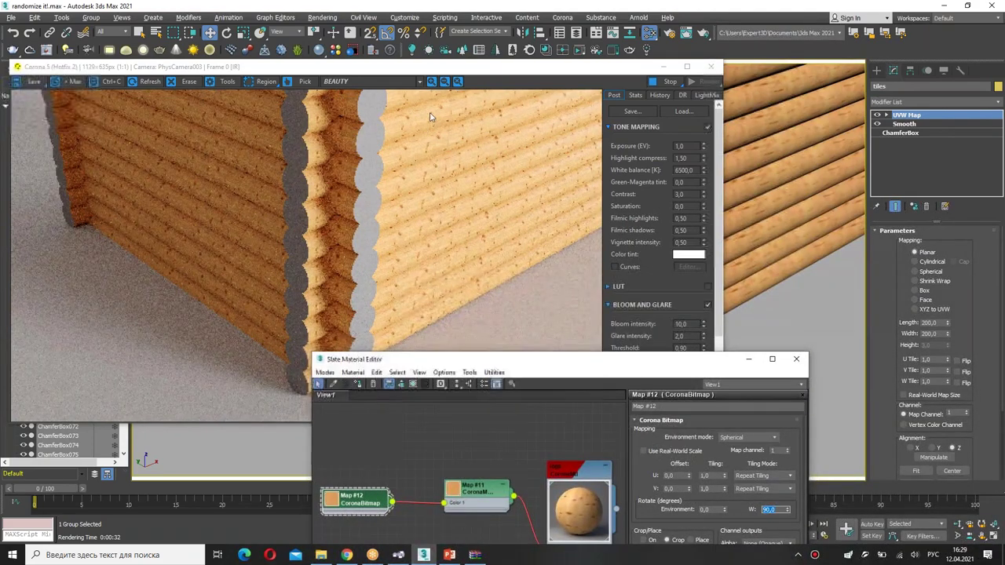
drag(454, 363, 429, 186)
Try a hue random of 2% and a gamma random of 2% on the logs' CoronaMultiMap.
click(451, 313)
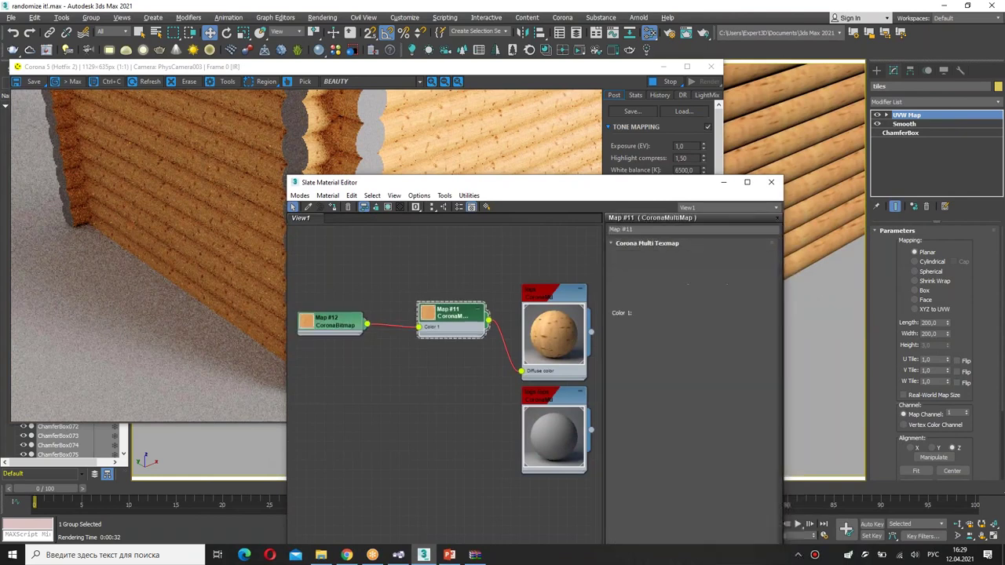
click(739, 273)
text(2)
key(Return)
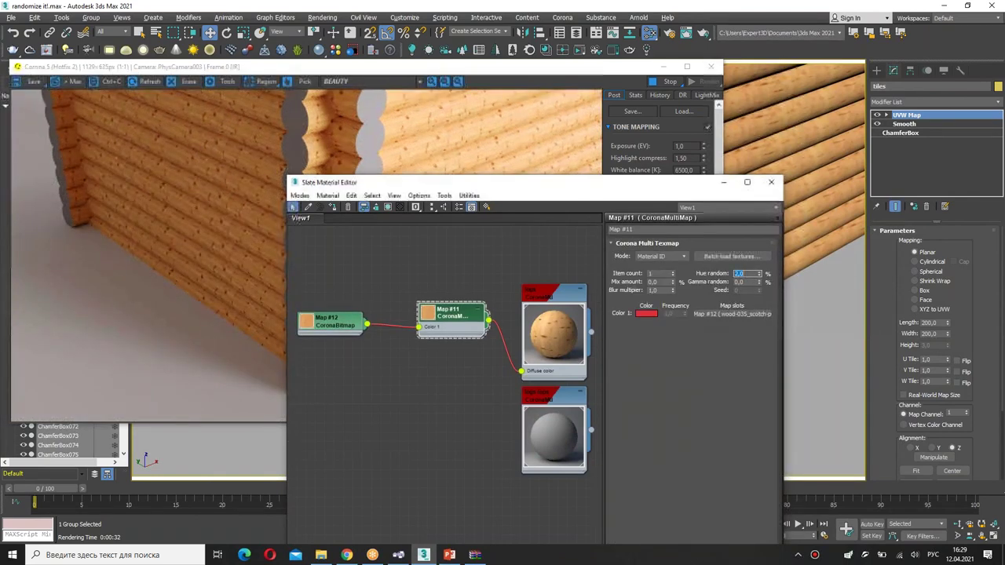
double_click(657, 281)
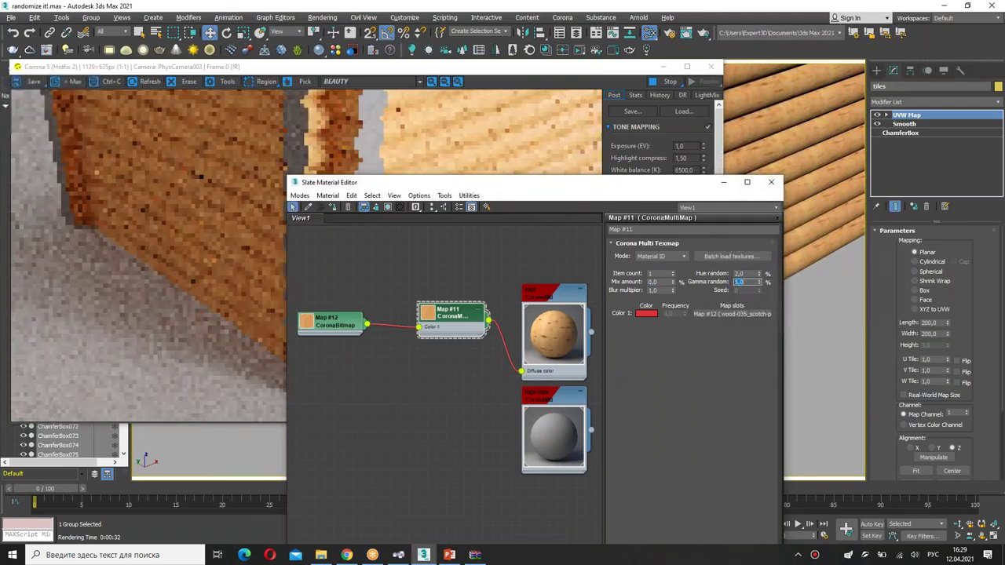
text(5)
key(Return)
text(2)
key(Return)
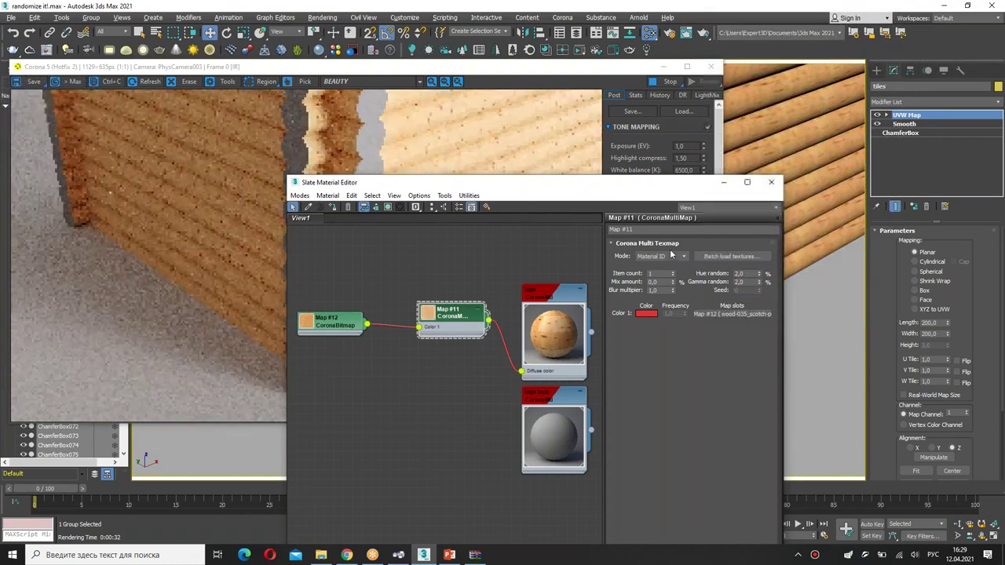
Switch the logs' CoronaMultiMap mode to Instance and uncover the rendered log wall.
click(663, 258)
click(658, 280)
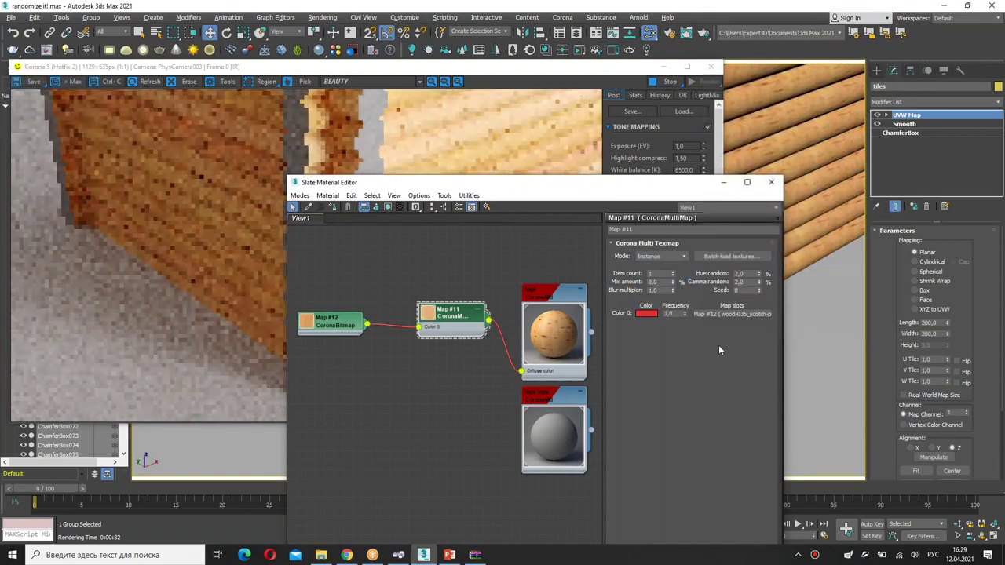
drag(455, 182, 447, 317)
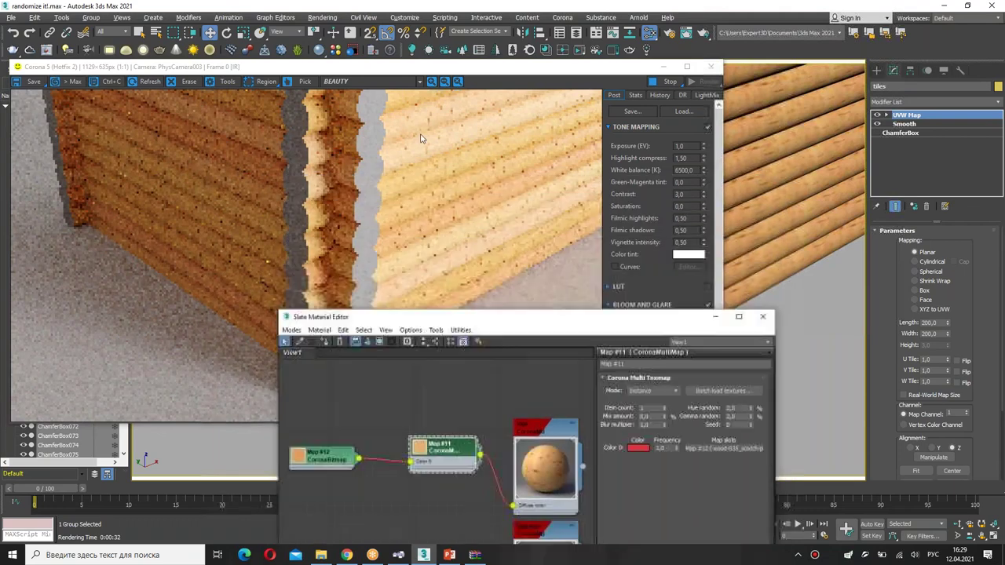
Set the CoronaMultiMap's hue random and gamma random to 1% and its seed to 4, checking the rendered logs.
double_click(741, 409)
text(1)
key(Tab)
text(1)
key(Return)
click(751, 426)
click(751, 423)
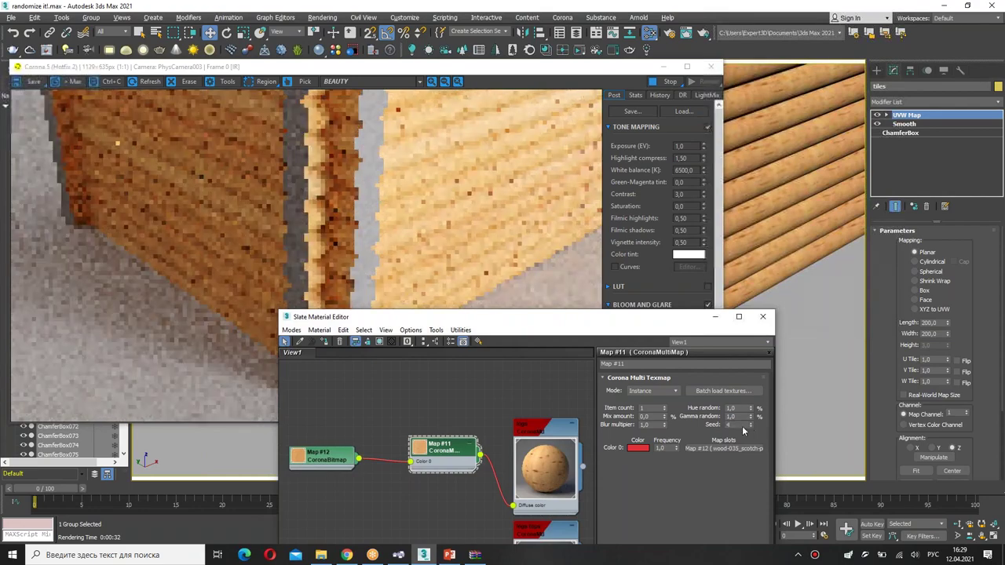
double_click(739, 425)
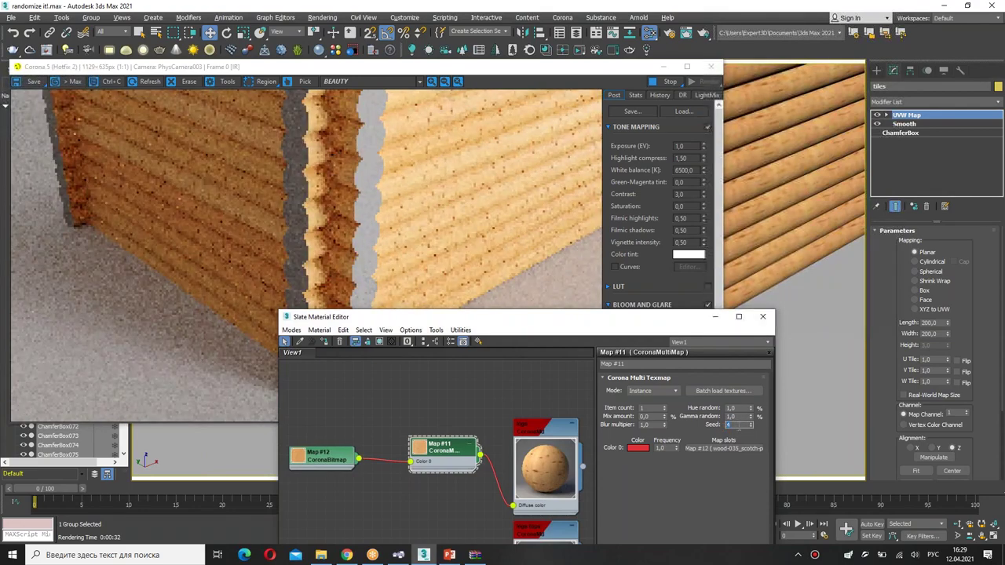
drag(627, 314, 650, 324)
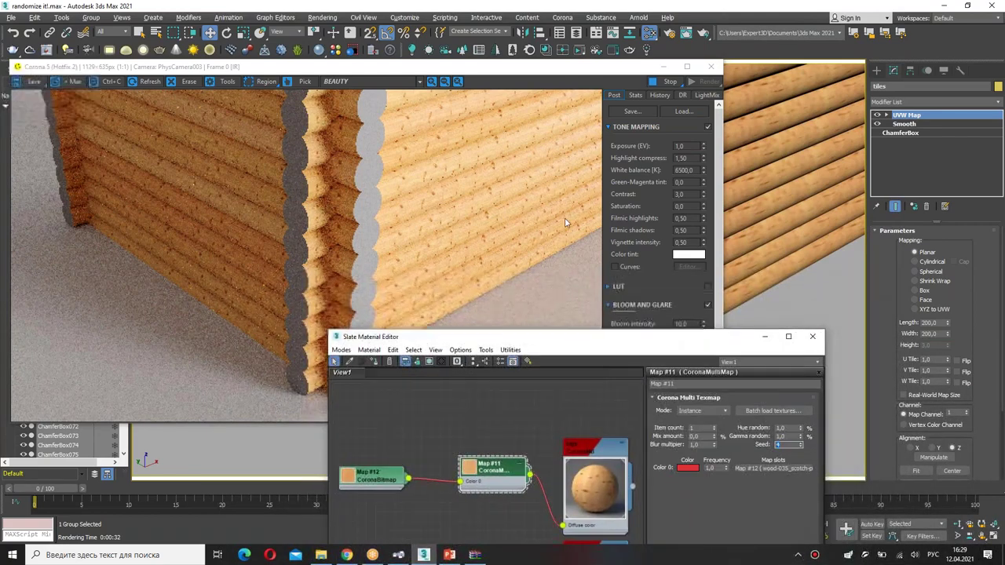
drag(441, 137, 430, 159)
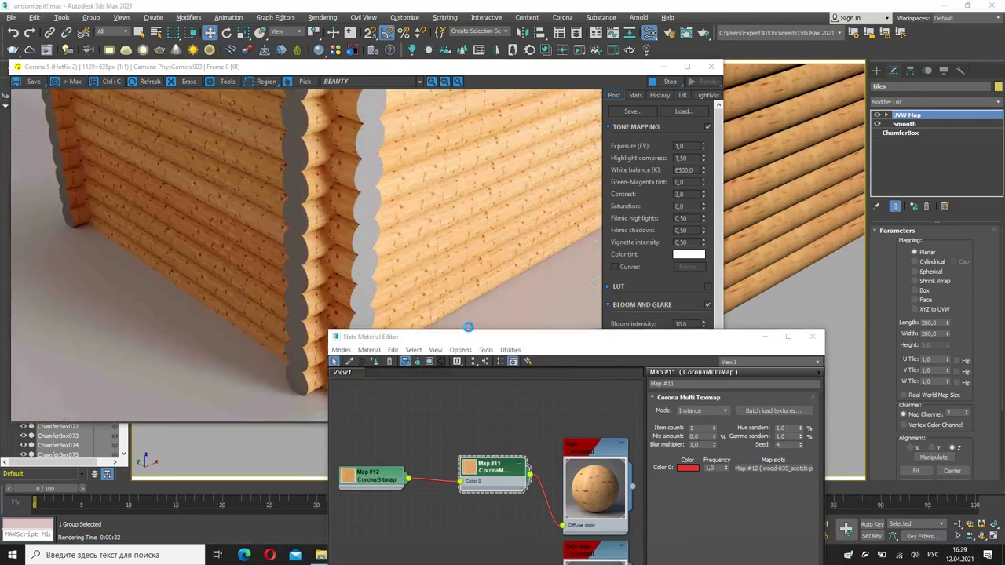
Add a CoronaUvwRandomizer map between the CoronaMultiMap and the logs material, and wire the CoronaMultiMap into its Input.
middle_drag(471, 518, 471, 484)
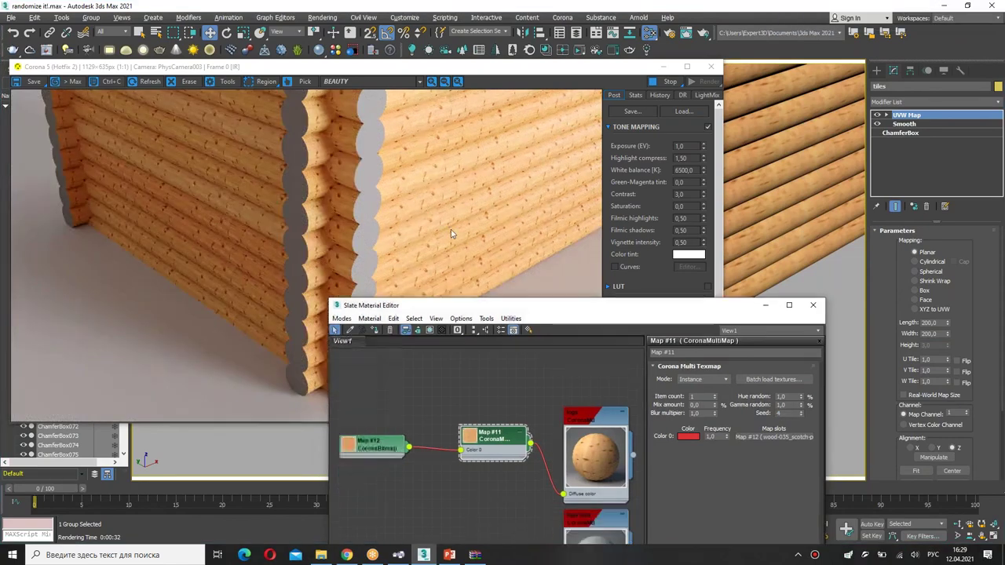
drag(550, 335, 516, 138)
middle_drag(471, 353, 400, 353)
right_click(476, 259)
mouse_move(502, 275)
mouse_move(603, 322)
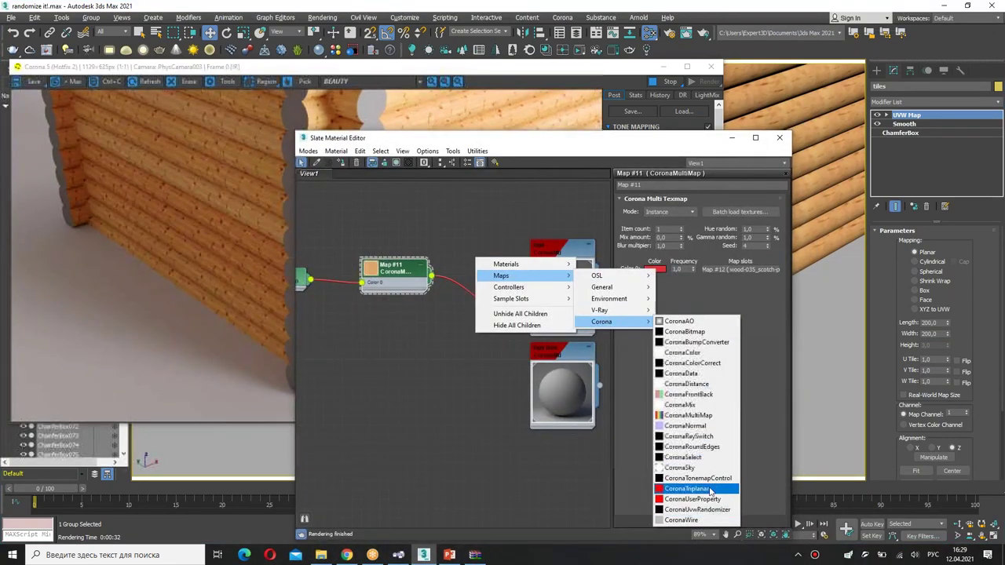
click(693, 510)
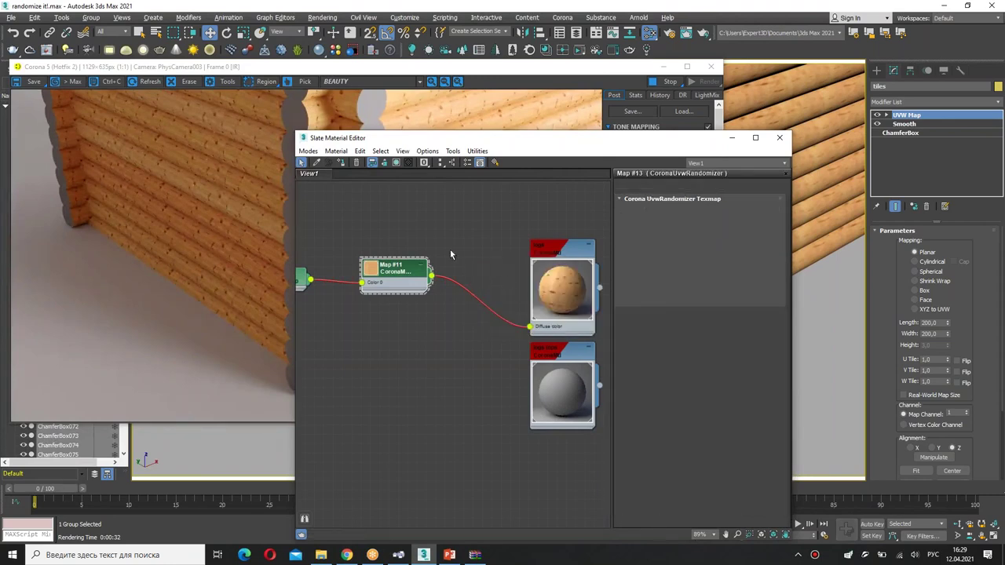
drag(416, 283, 446, 273)
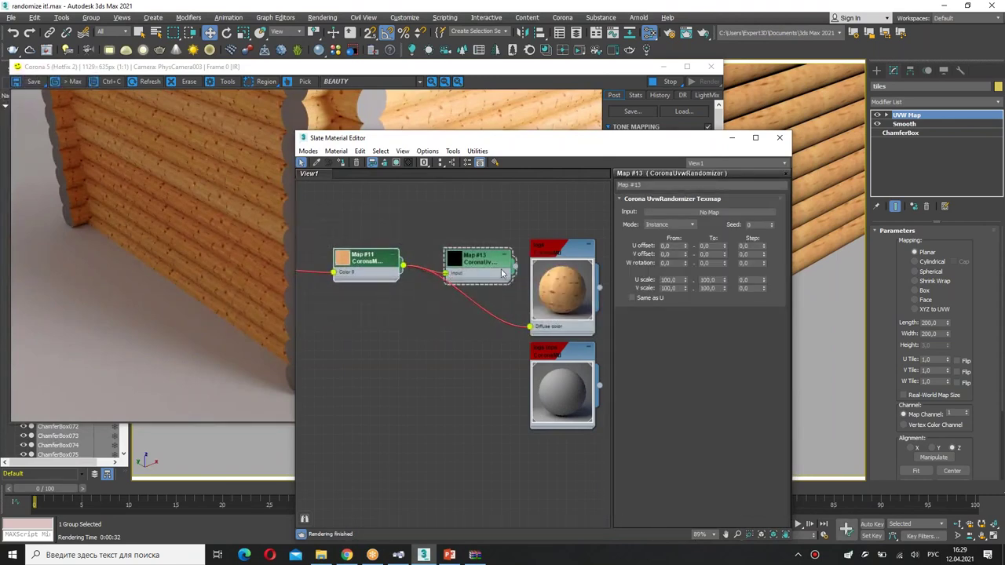
Make room beside the logs material node and connect the CoronaUvwRandomizer output to its Diffuse color.
double_click(527, 271)
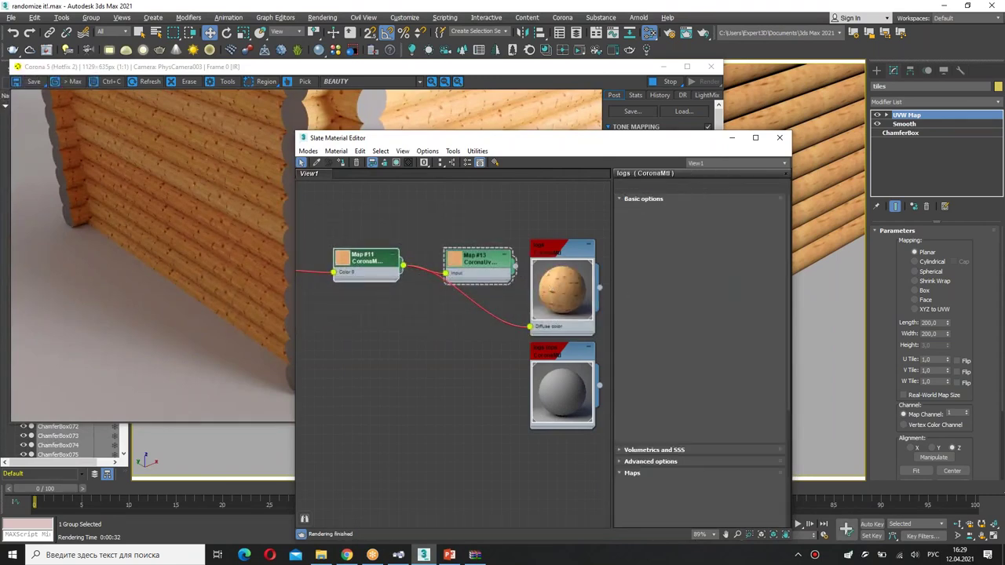
double_click(514, 269)
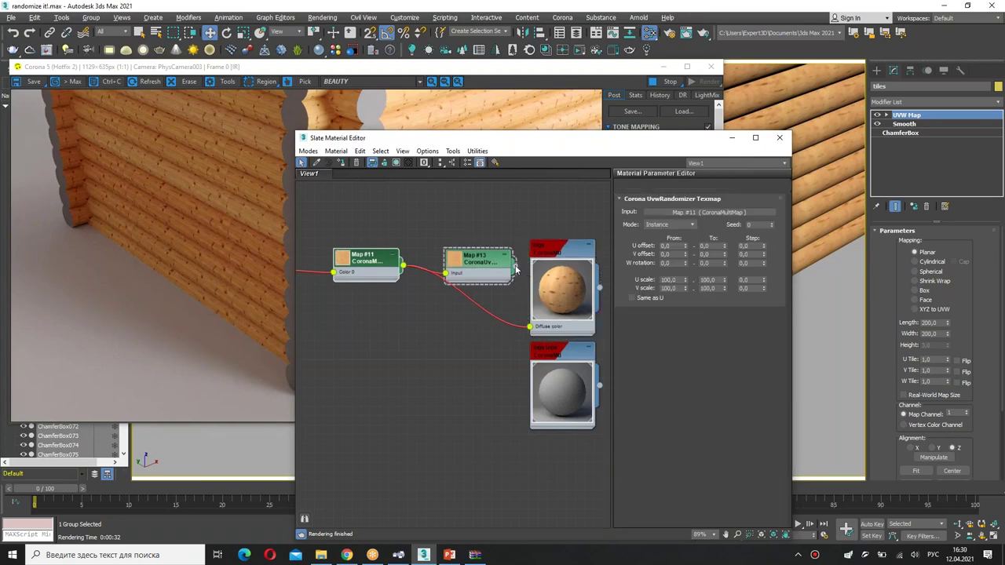
double_click(559, 287)
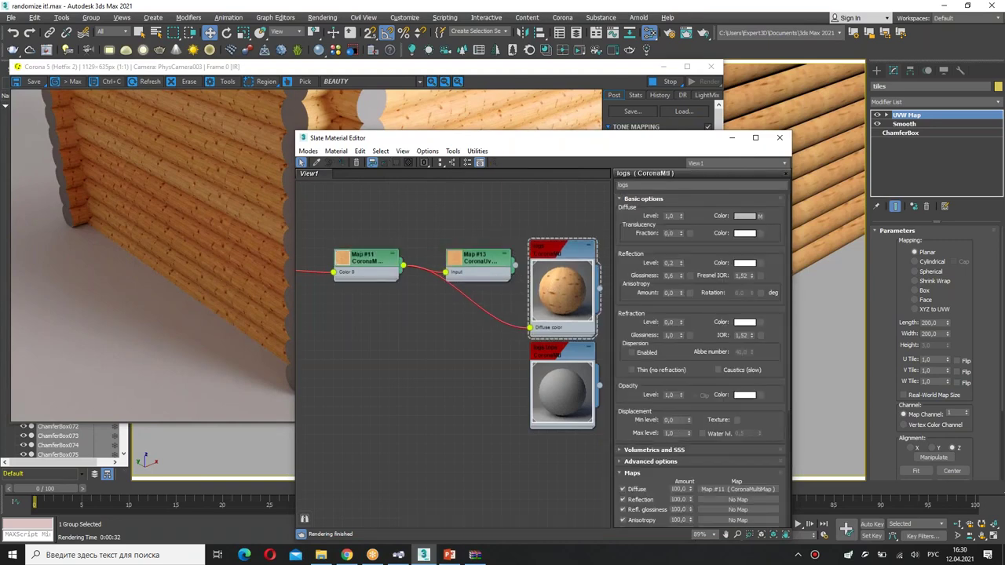
drag(478, 265, 432, 255)
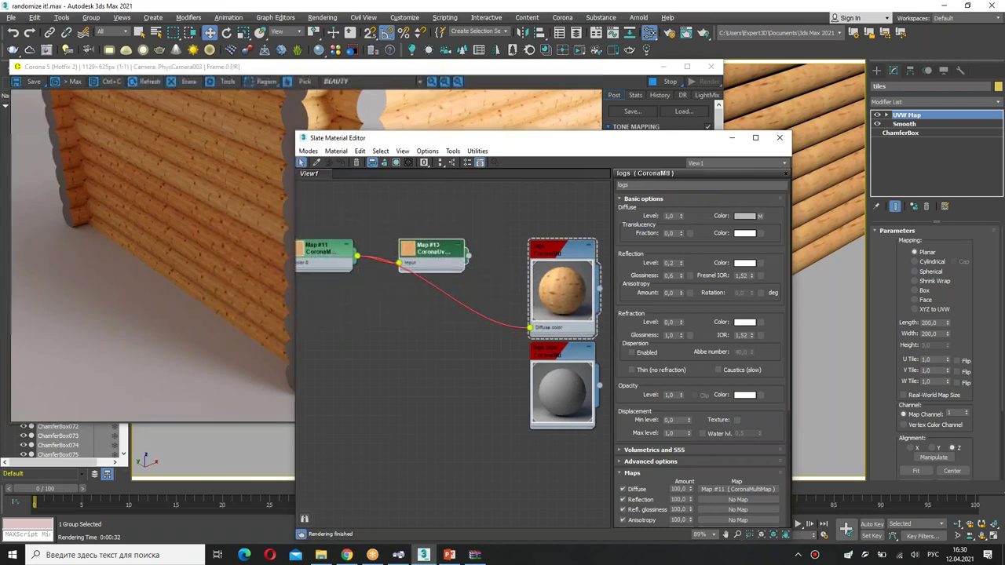
drag(485, 272, 560, 292)
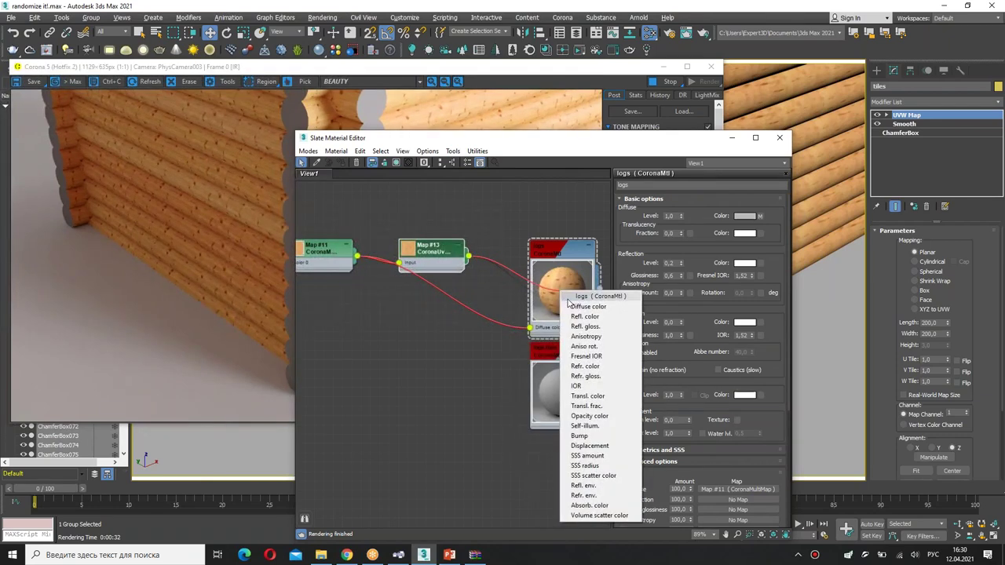
click(587, 306)
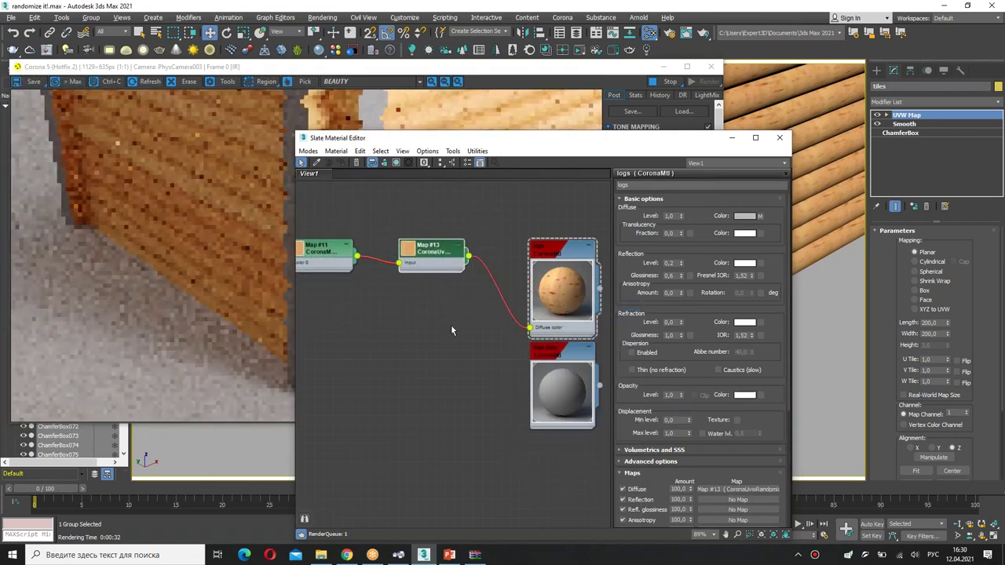
In the logs' CoronaUvwRandomizer, link the V scale to U and set the upper U scale limit to 120.
middle_drag(504, 326, 585, 330)
middle_drag(504, 295, 438, 301)
double_click(447, 259)
drag(496, 146, 383, 333)
click(518, 484)
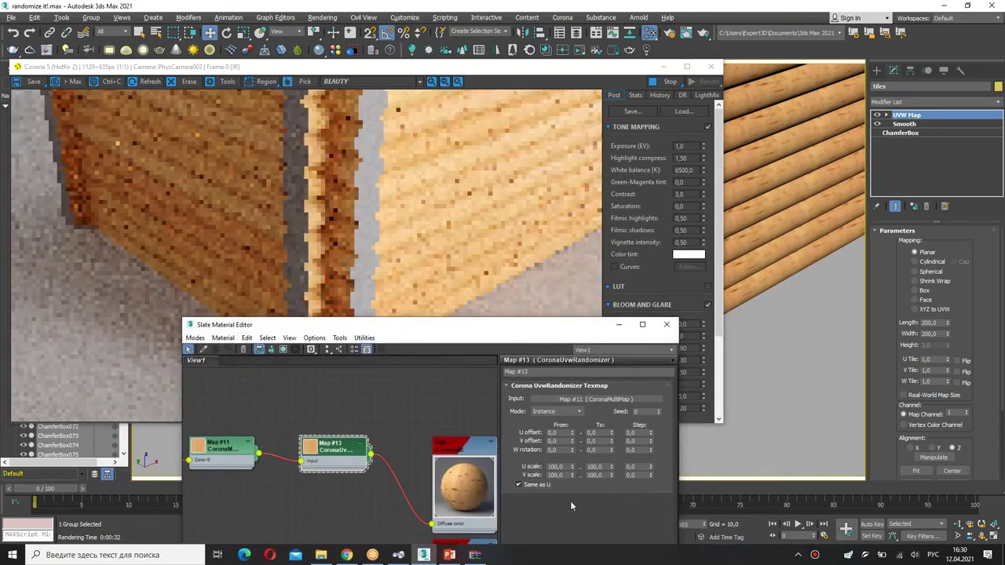
drag(605, 467, 587, 467)
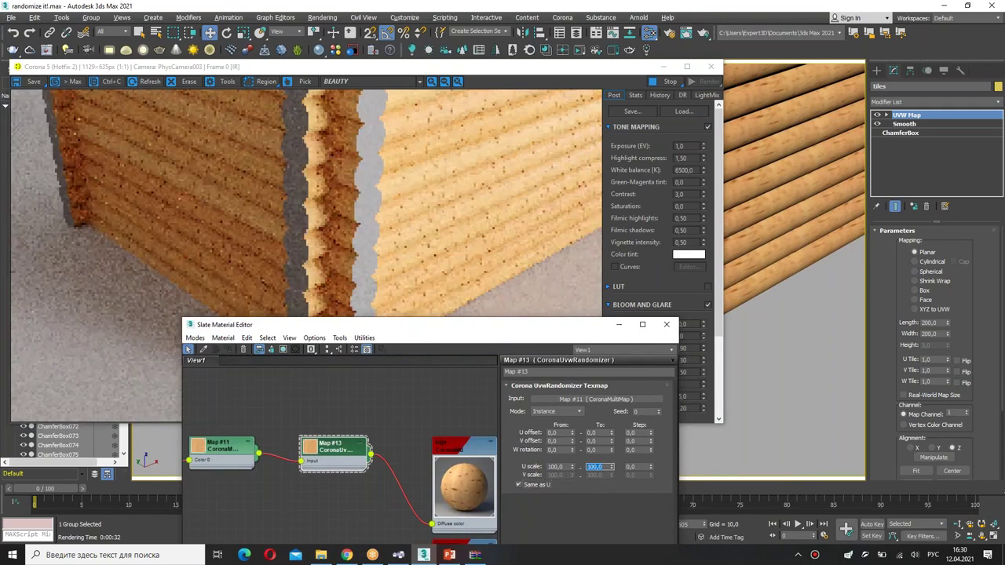
key(Return)
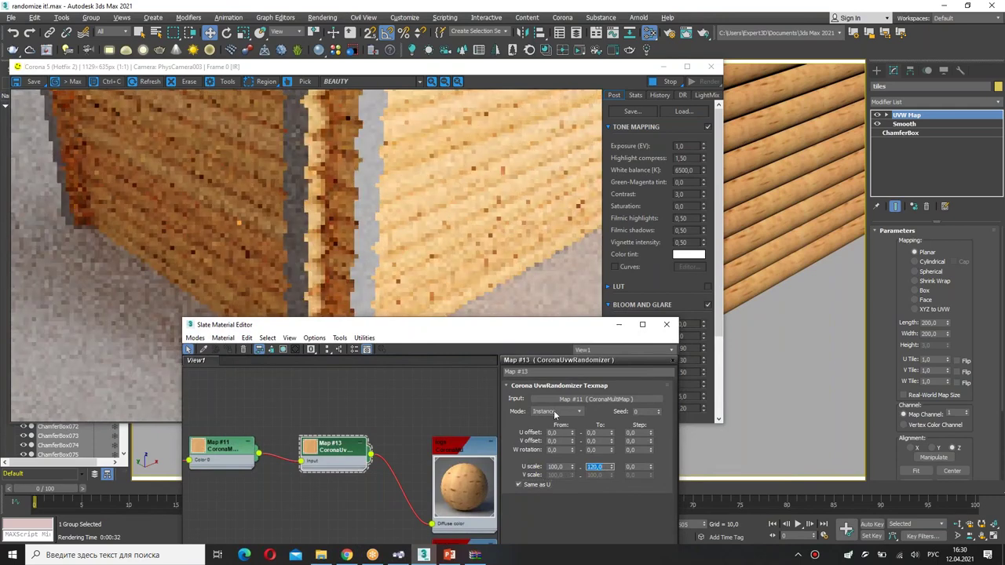
Set the upper limits of the CoronaUvwRandomizer's U offset and V offset to 200 each.
double_click(602, 433)
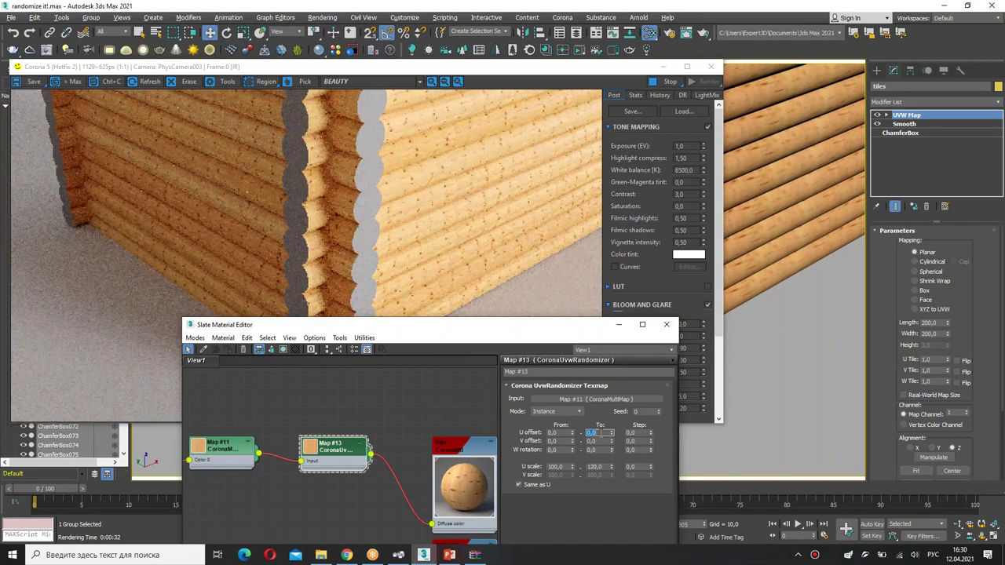
key(Return)
click(594, 441)
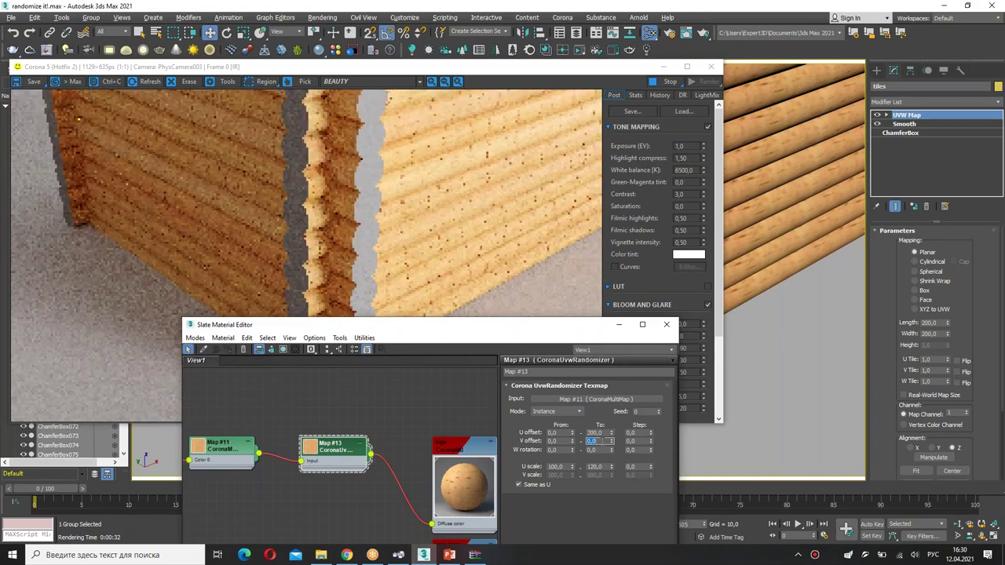
key(Return)
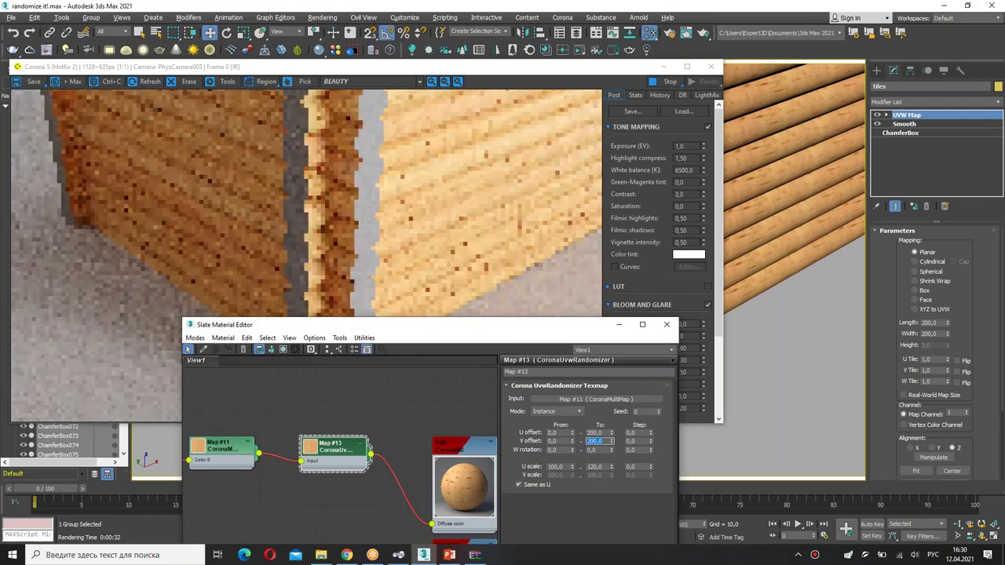
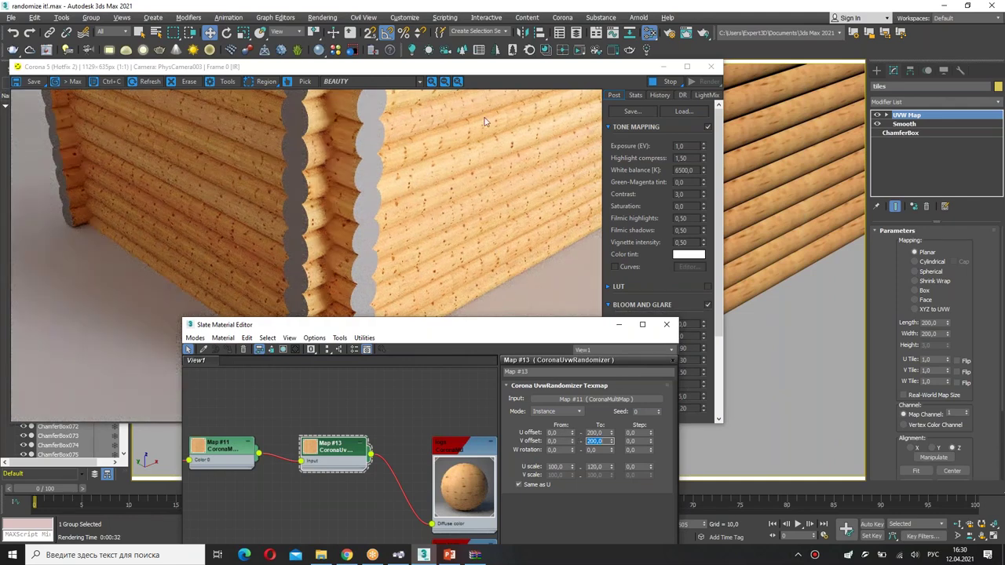
Set the U and V tiling of the logs' wood CoronaBitmap to 0,5.
drag(504, 327, 612, 332)
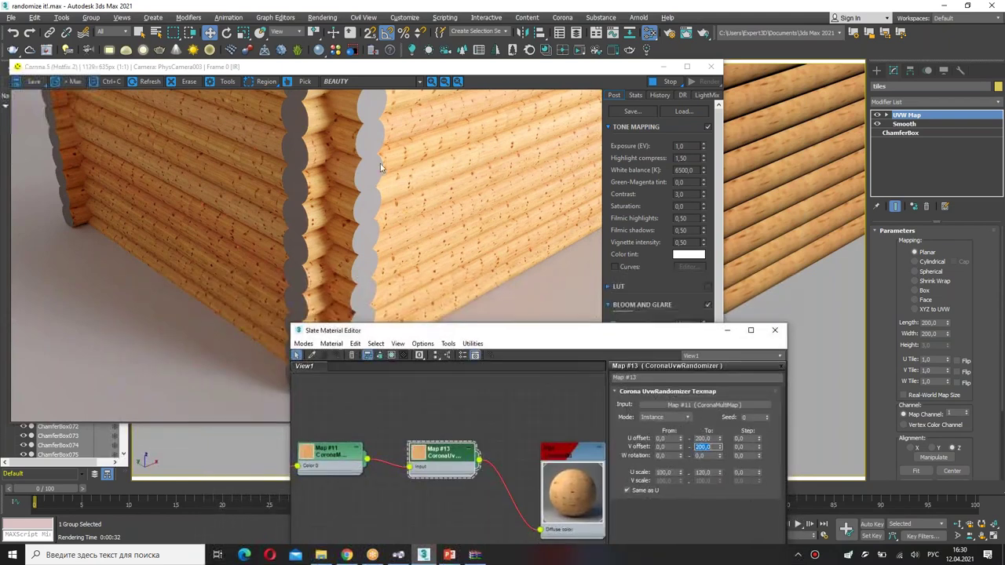
drag(378, 330, 413, 219)
middle_drag(396, 392, 530, 380)
click(398, 344)
double_click(397, 343)
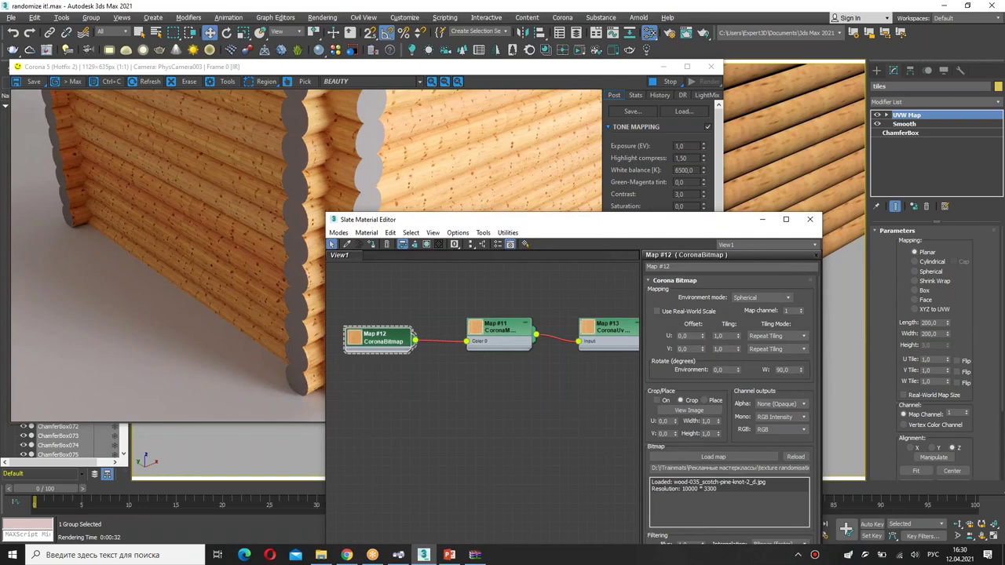
text(5)
key(Return)
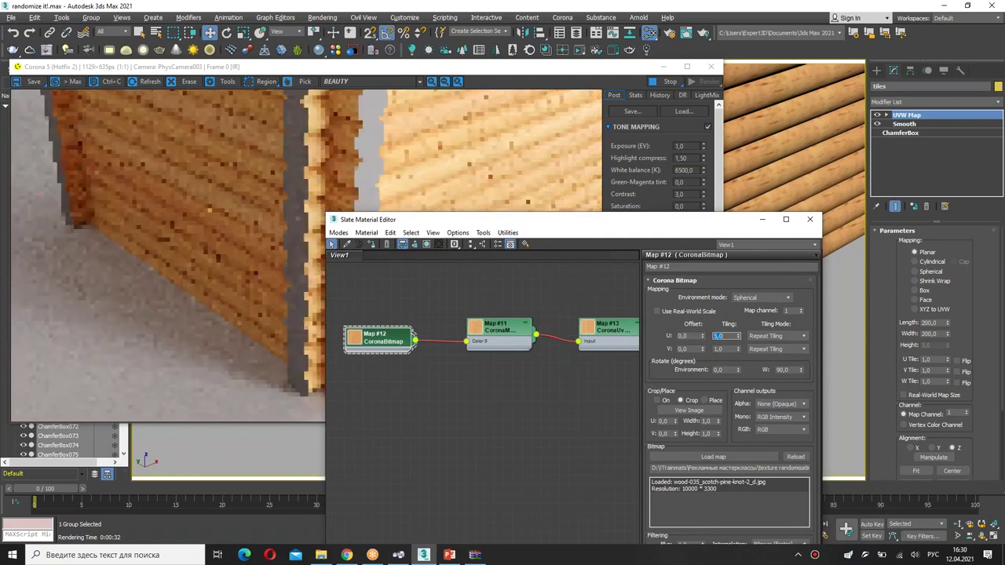
text(0,5)
key(Return)
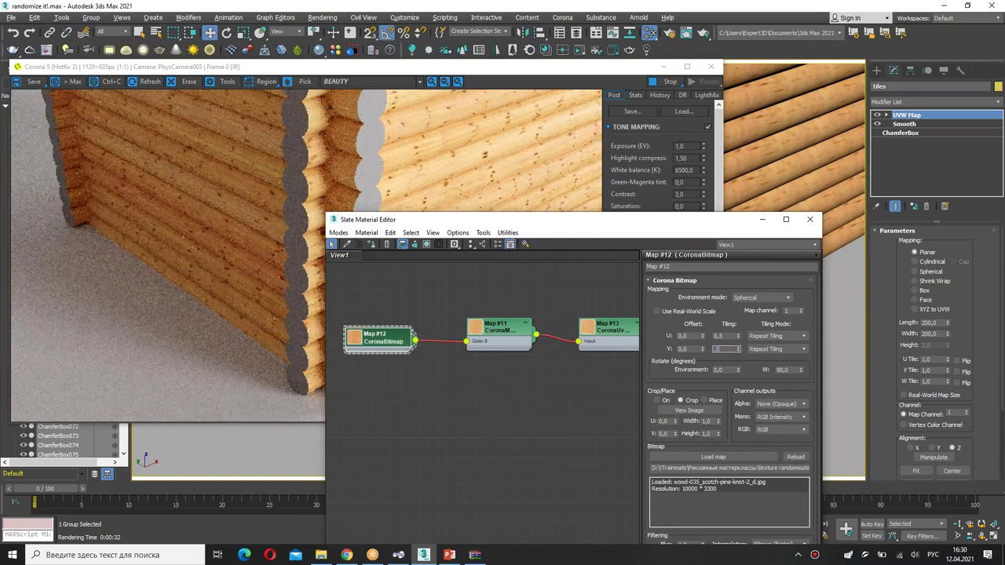
text(0,5)
key(Return)
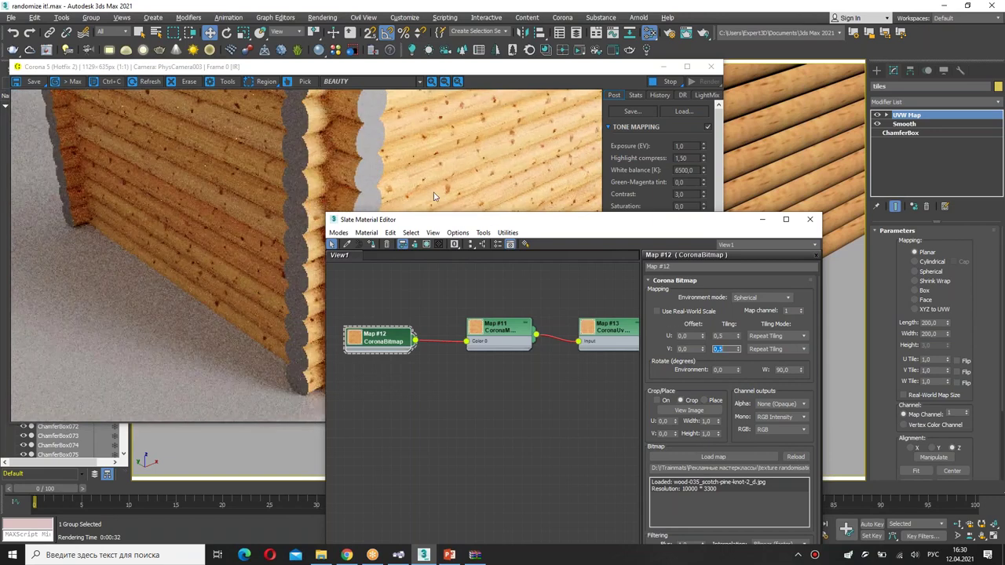
Examine the logs tops material's settings and the W rotation range of the logs' CoronaUvwRandomizer.
drag(563, 223, 539, 146)
middle_drag(584, 354, 450, 305)
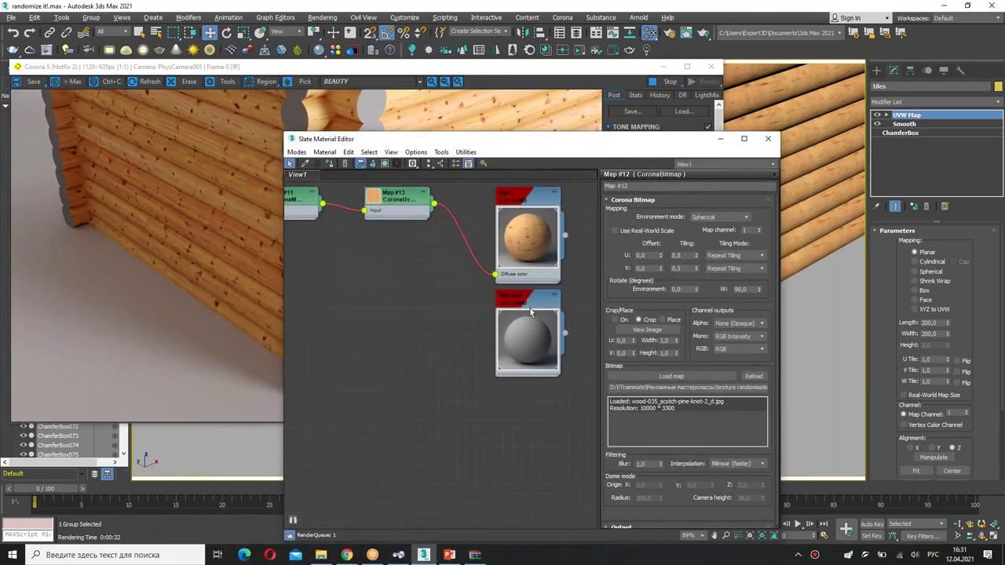
double_click(518, 312)
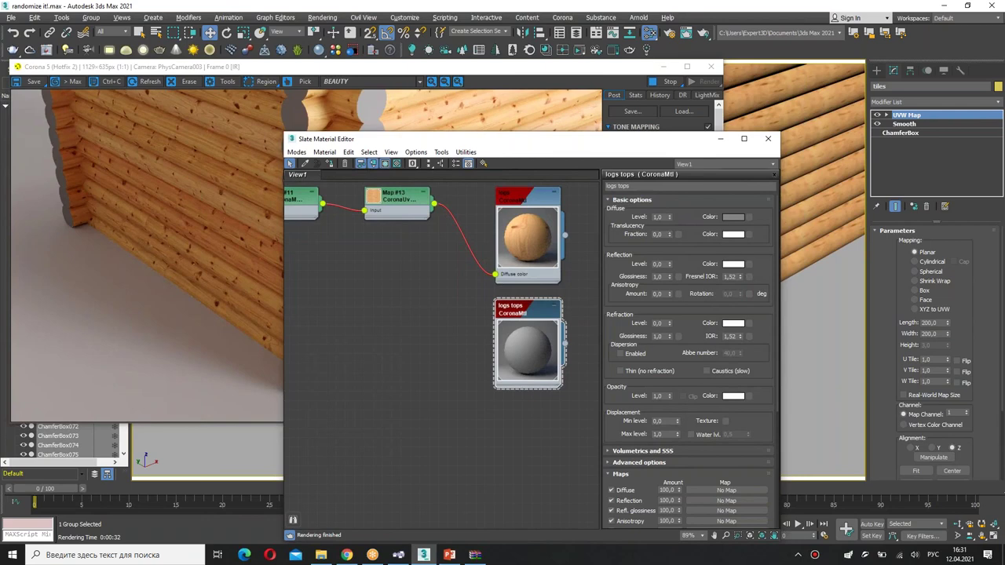
drag(355, 140, 385, 142)
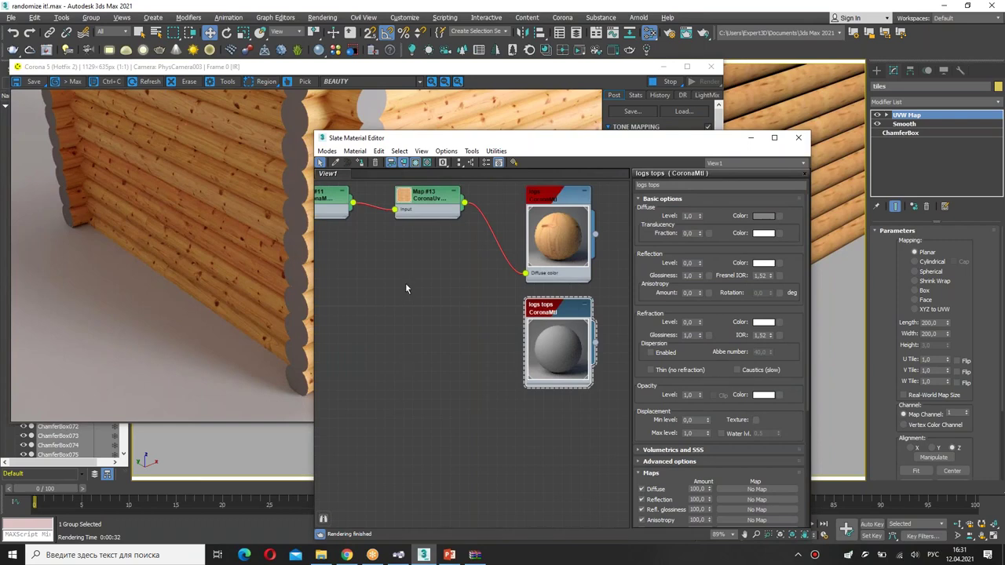
middle_drag(397, 361, 391, 404)
click(424, 244)
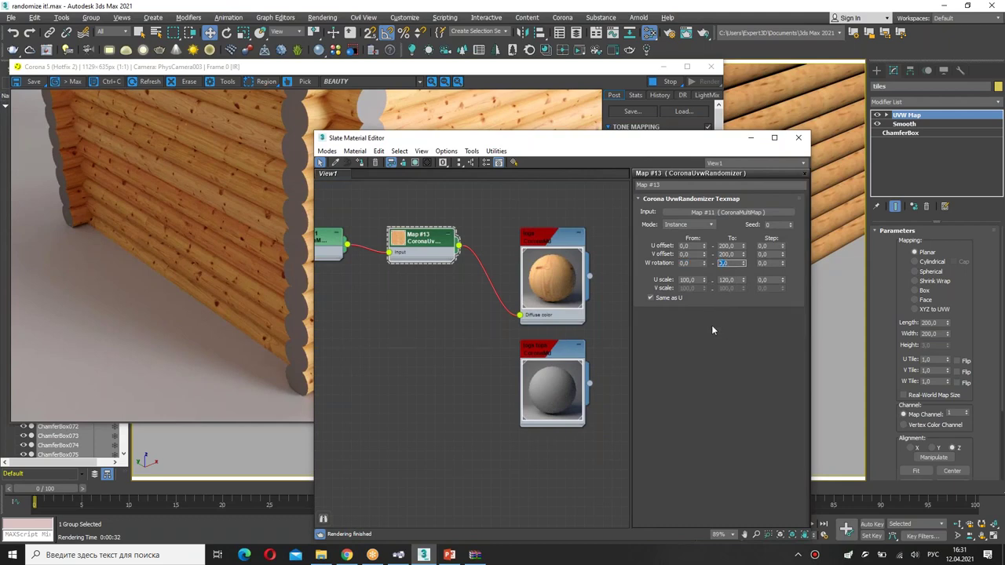
drag(445, 143, 447, 123)
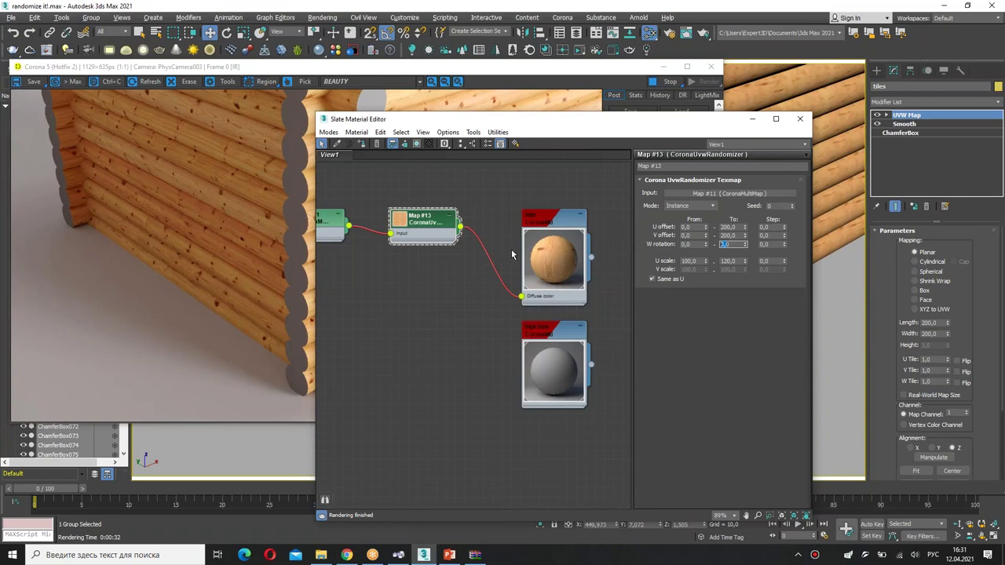
Add a CoronaMultiMap node beside the logs tops material and set its item count to 8.
double_click(525, 335)
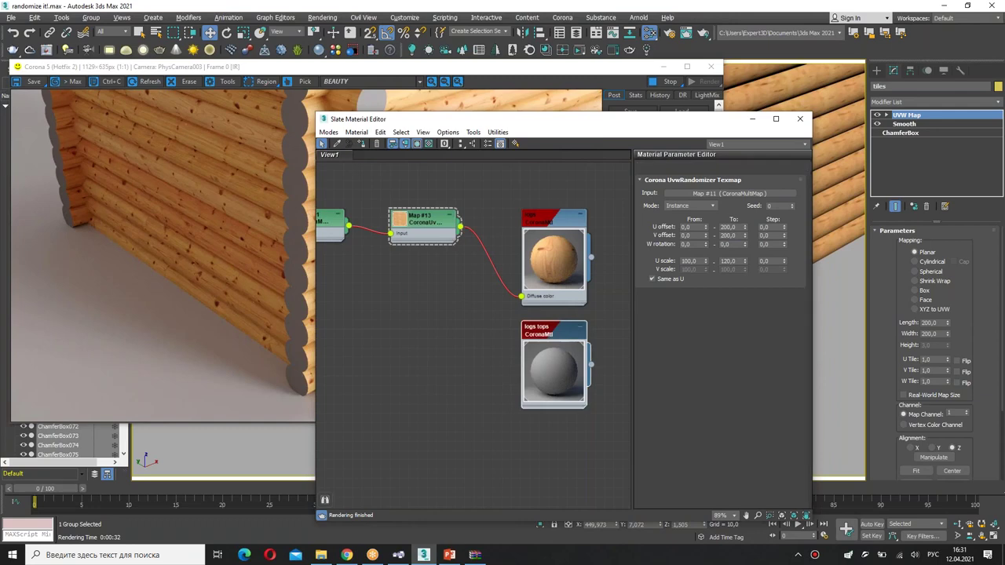
middle_drag(436, 310, 452, 279)
right_click(430, 324)
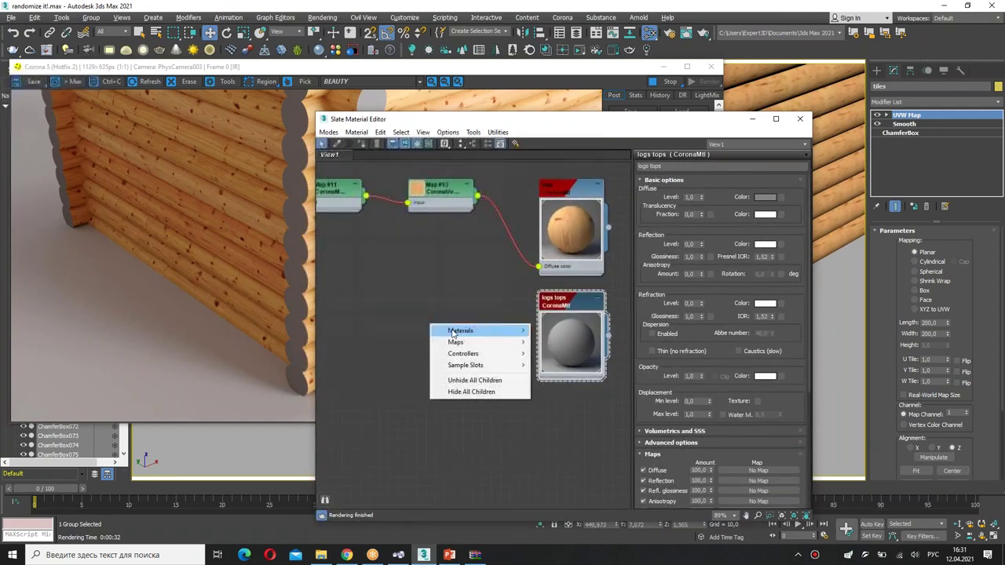
mouse_move(455, 333)
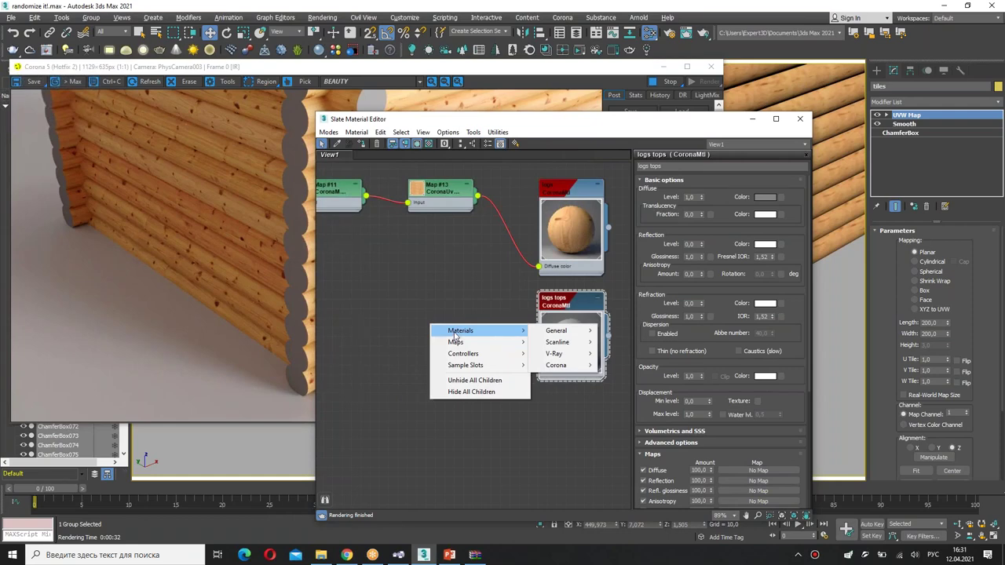
mouse_move(559, 369)
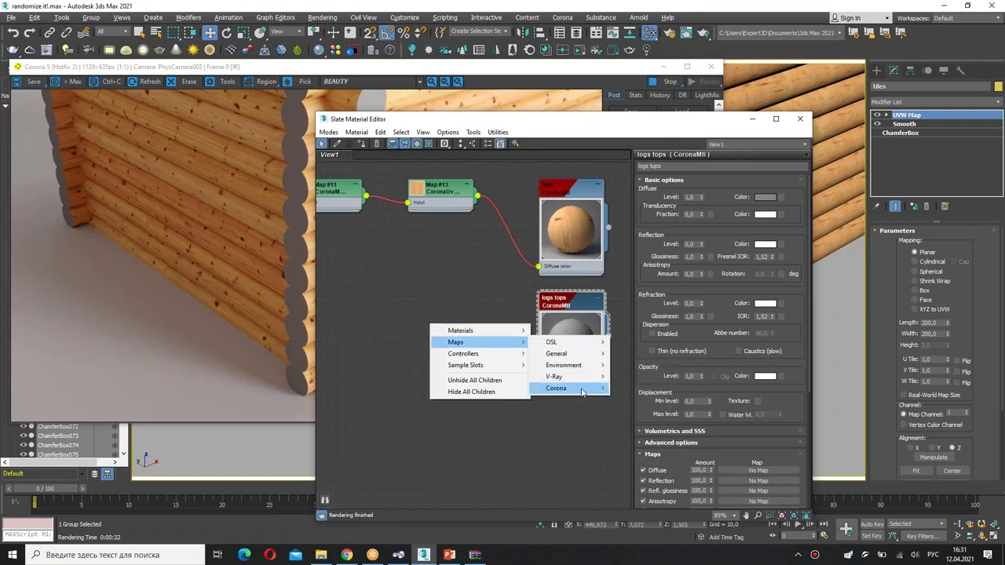
mouse_move(590, 393)
click(641, 283)
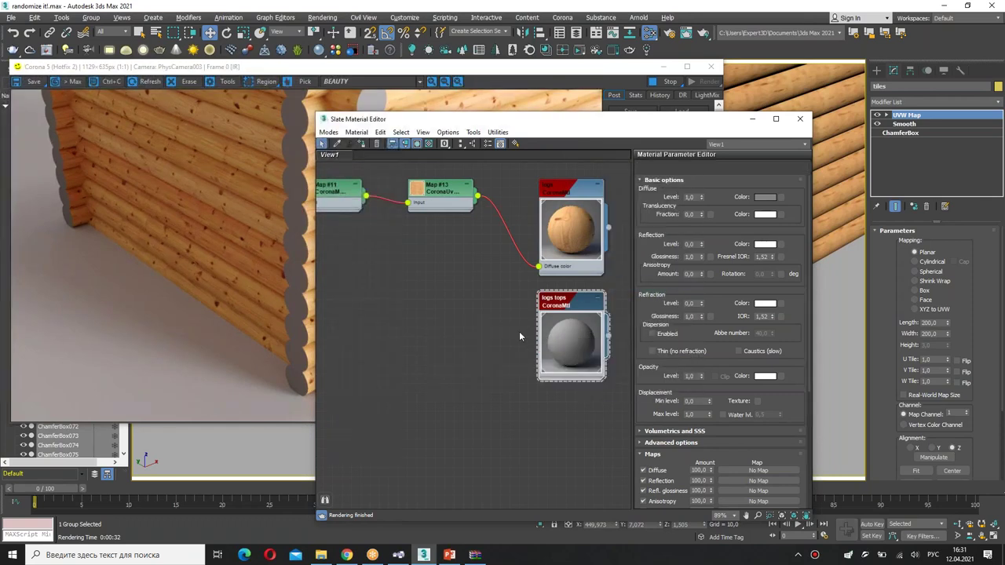
double_click(408, 321)
drag(421, 324, 451, 305)
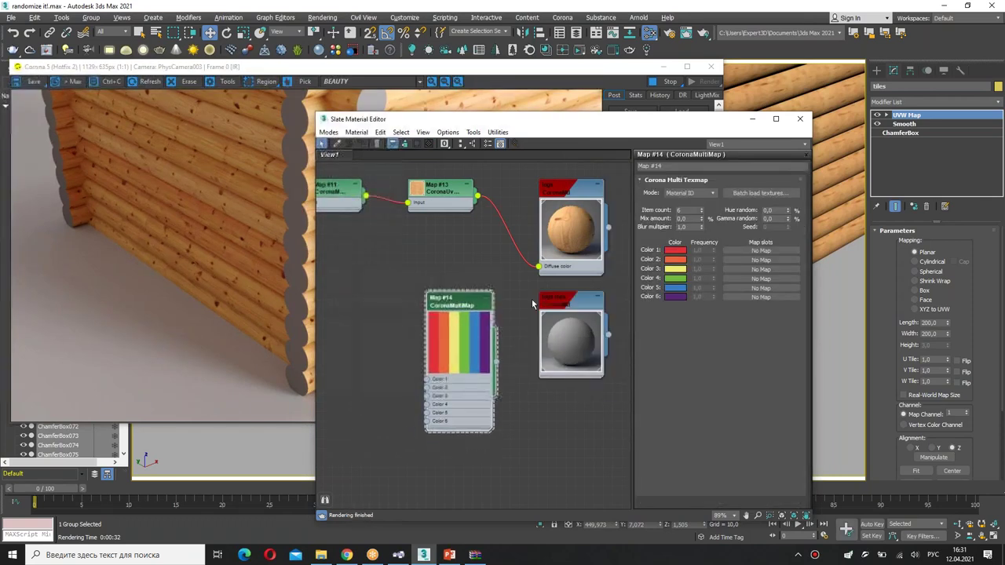
click(700, 209)
click(701, 209)
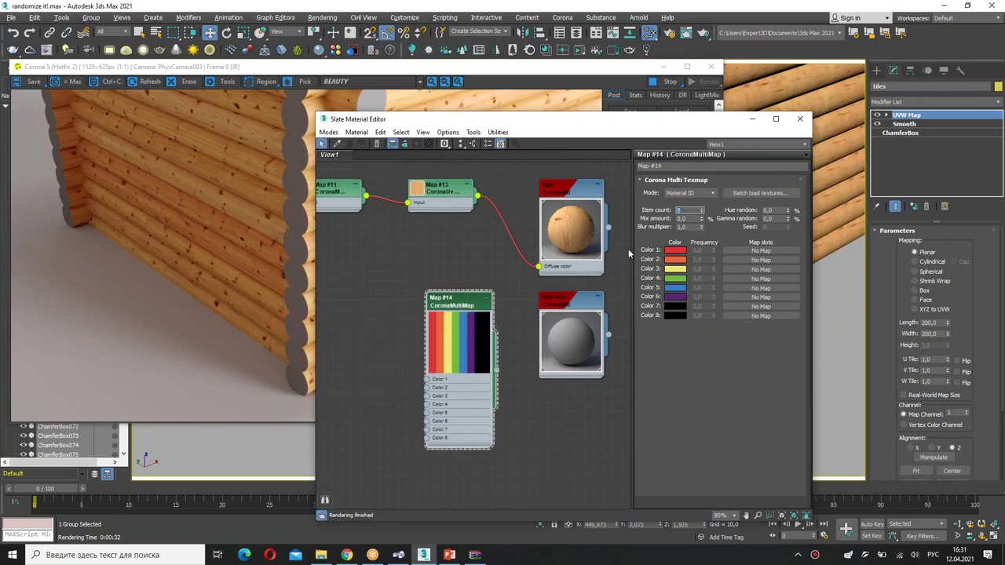
Load end1.jpg through a CoronaBitmap into the Color 1 slot of the logs tops CoronaMultiMap.
click(770, 251)
double_click(265, 147)
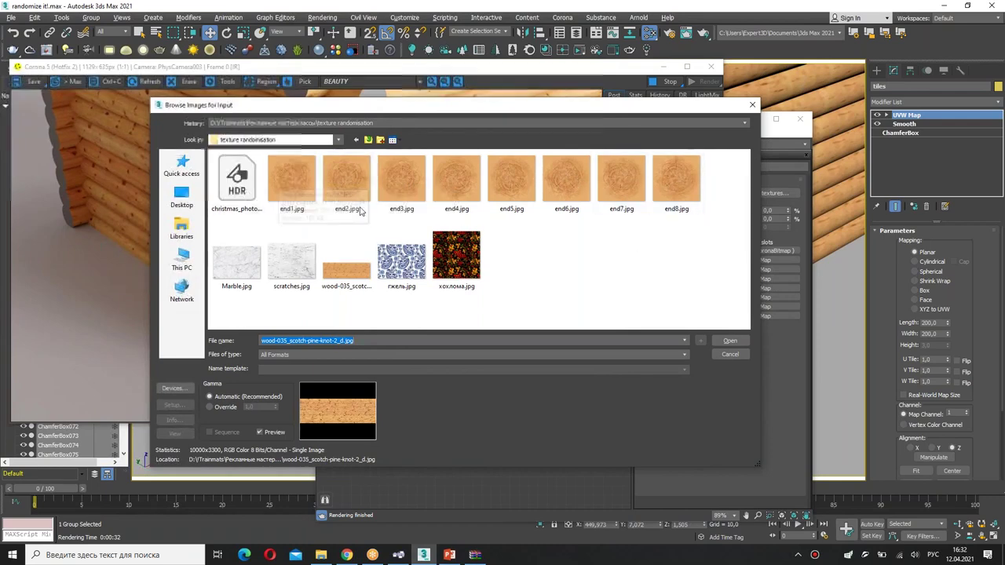
double_click(283, 189)
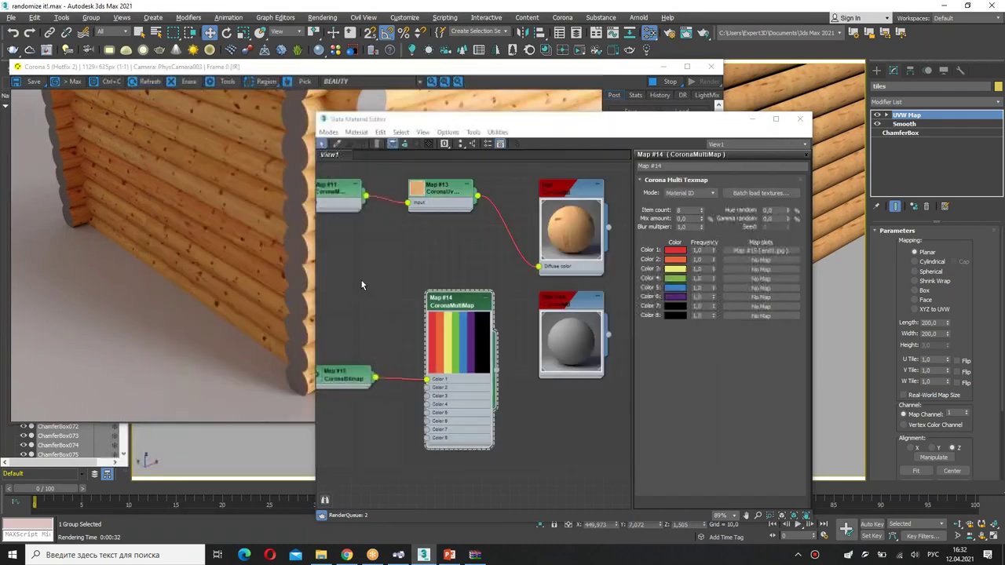
Duplicate the end1.jpg CoronaBitmap node seven times, stacking the copies in a column beneath it.
middle_drag(380, 331, 479, 222)
mouse_move(432, 271)
mouse_down()
mouse_move(434, 225)
mouse_move(421, 198)
mouse_move(432, 341)
mouse_up()
double_click(422, 226)
double_click(424, 253)
double_click(424, 286)
double_click(428, 312)
double_click(431, 340)
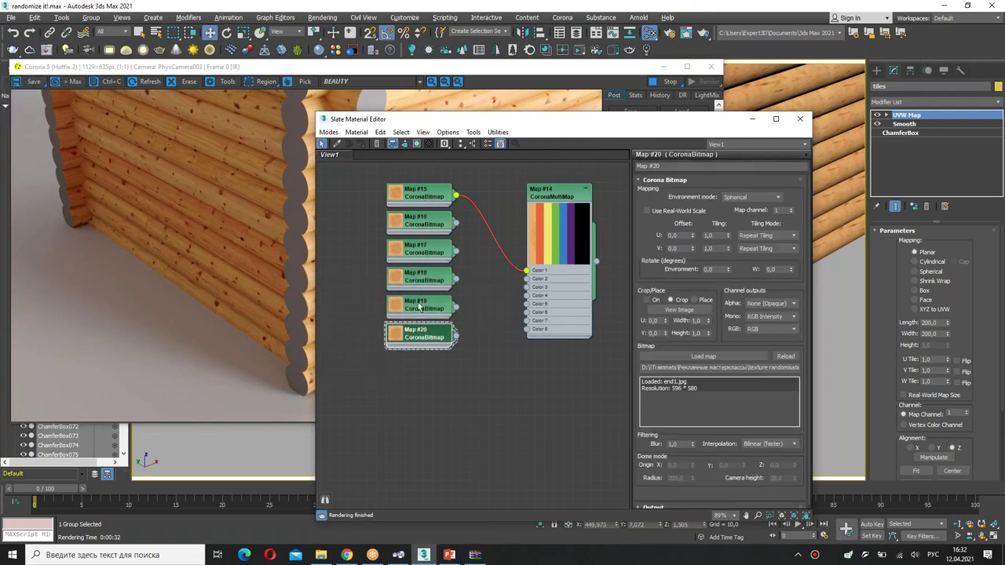
mouse_move(412, 373)
mouse_down()
mouse_move(441, 297)
mouse_move(426, 366)
mouse_up()
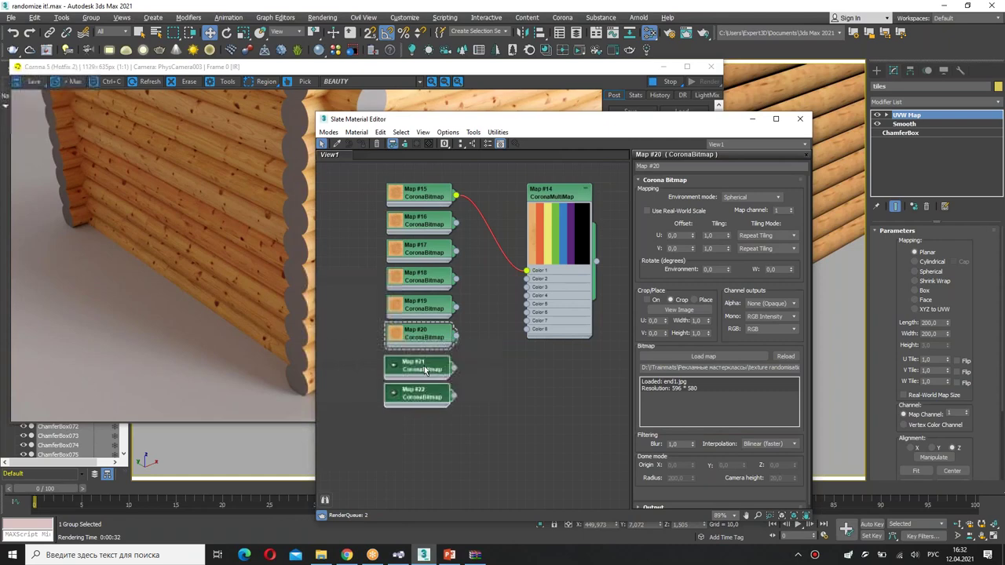
Load end2.jpg into the second CoronaBitmap of the column and end3.jpg into the third.
click(434, 226)
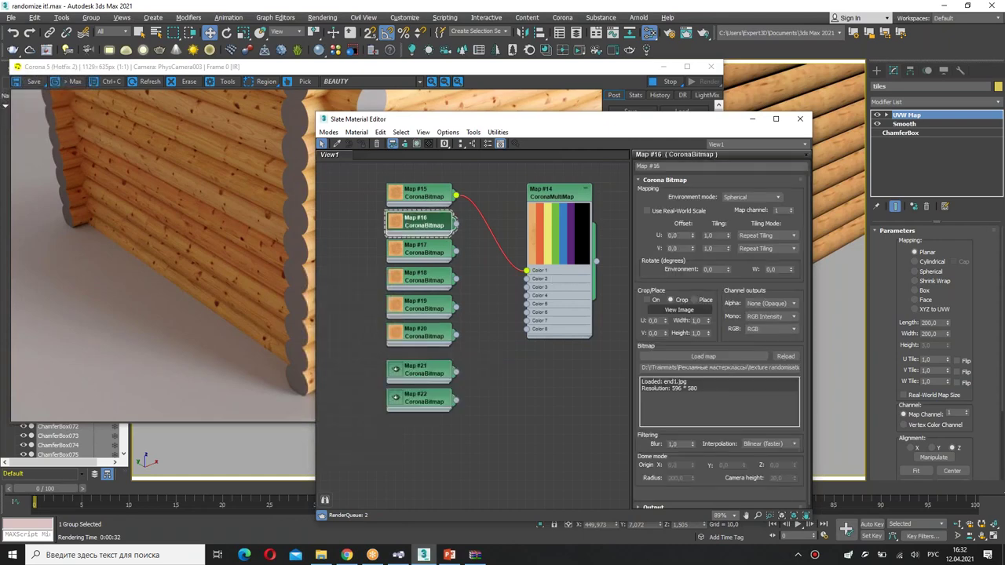
click(704, 356)
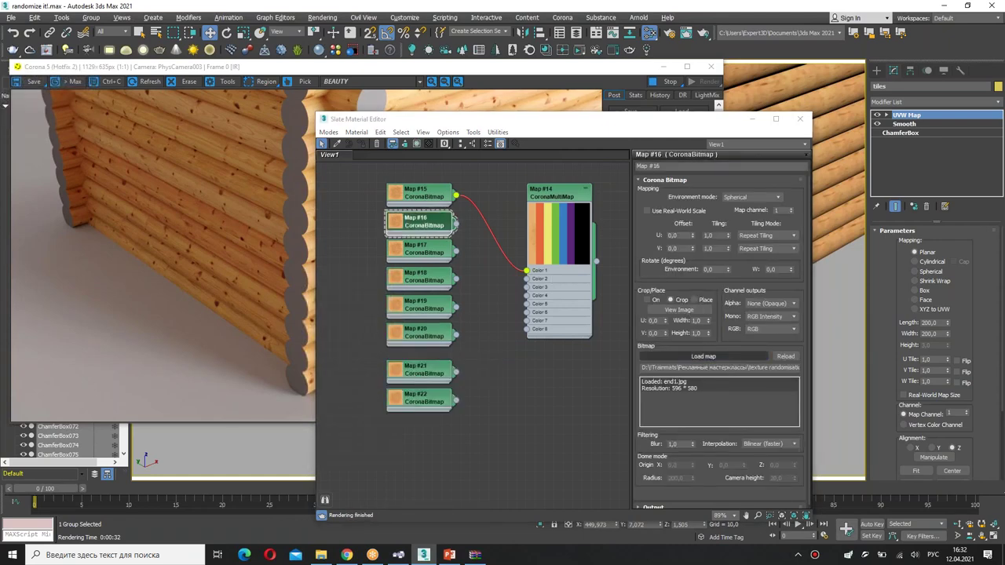
double_click(346, 182)
double_click(433, 254)
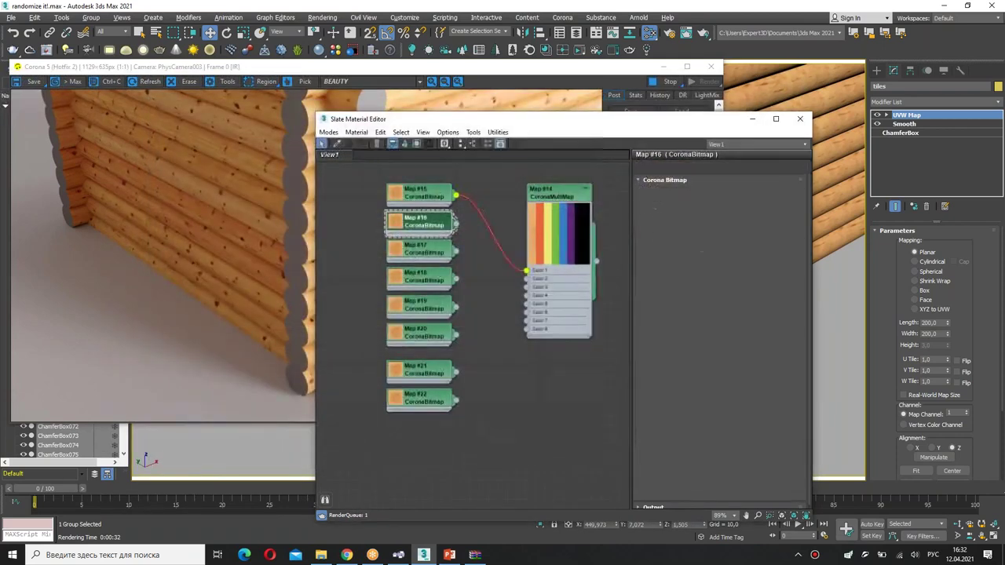
click(433, 253)
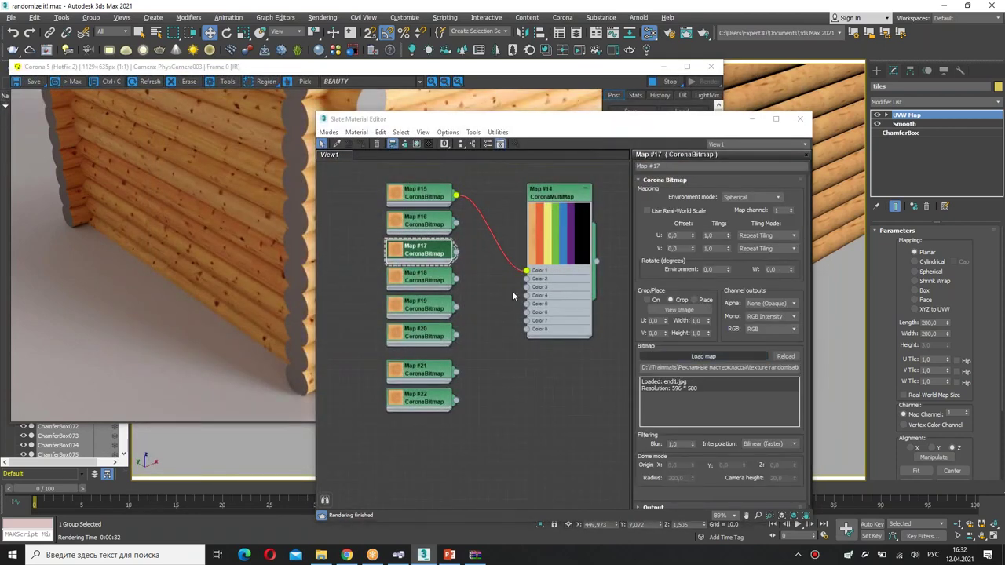
double_click(403, 186)
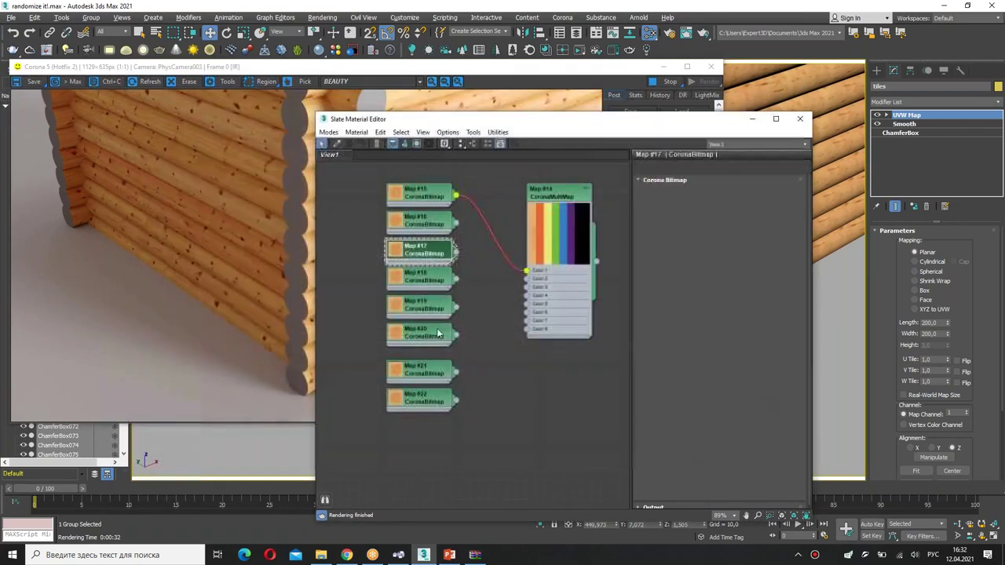
Load end4.jpg into the fourth CoronaBitmap of the column and end5.jpg into the fifth.
click(428, 283)
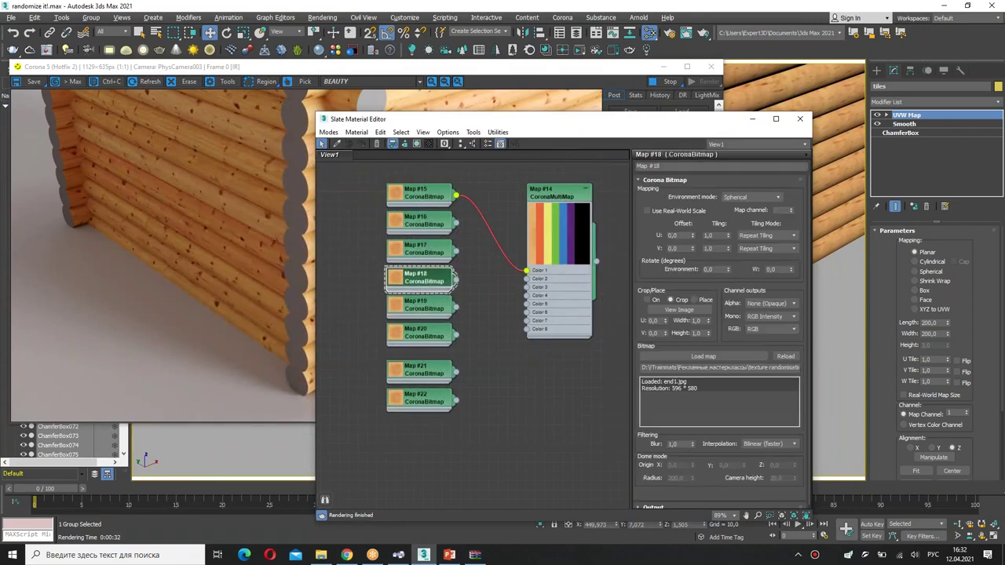
click(704, 356)
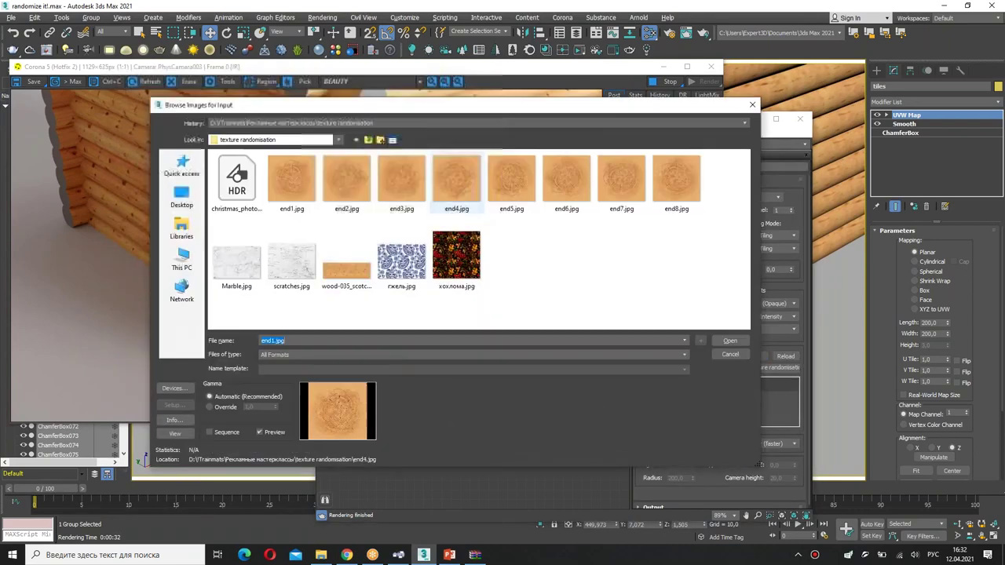
double_click(460, 185)
click(424, 305)
click(711, 355)
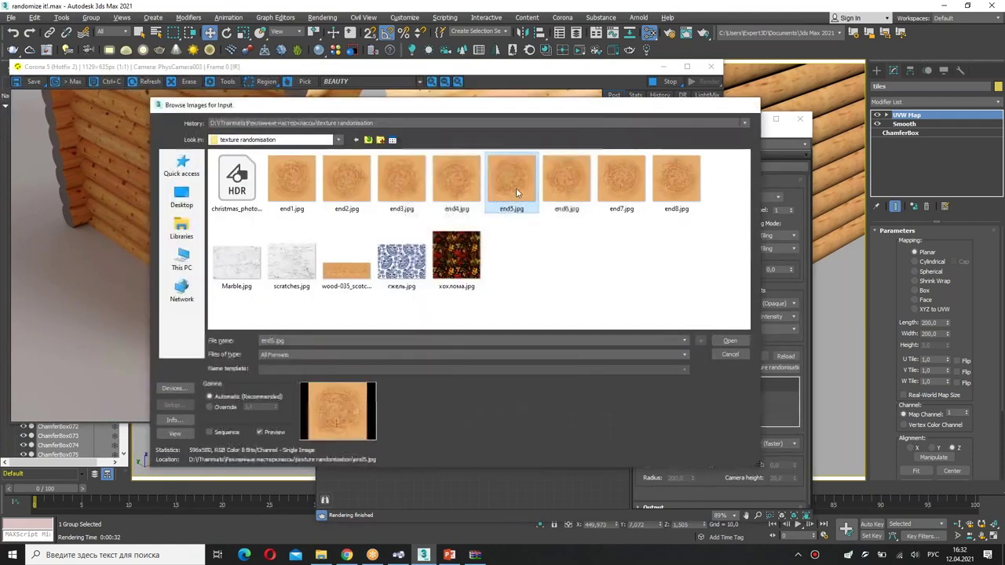
double_click(515, 188)
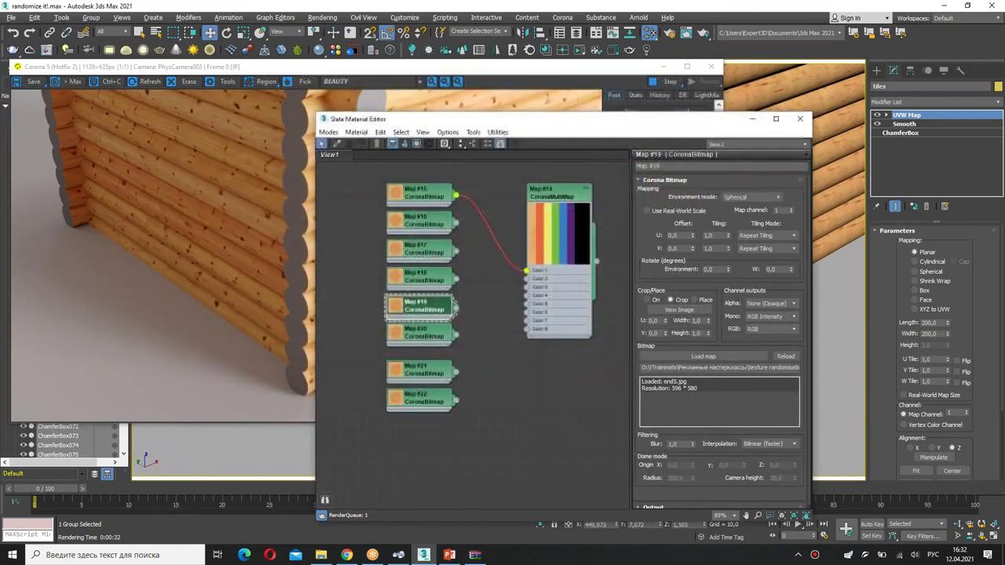
Load end6.jpg, end7.jpg and end8.jpg into the sixth, seventh and eighth CoronaBitmaps of the column.
click(424, 333)
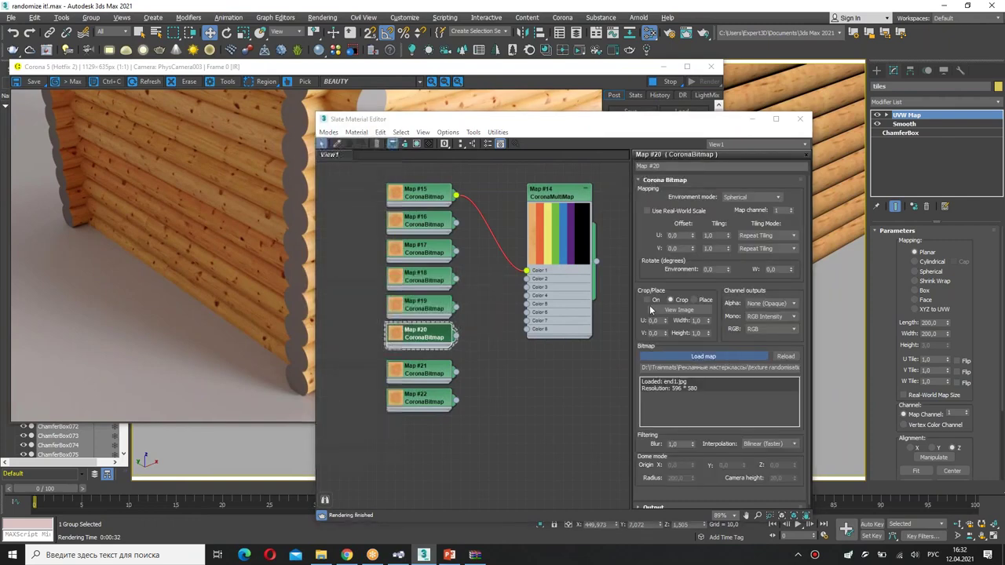
click(703, 355)
double_click(567, 187)
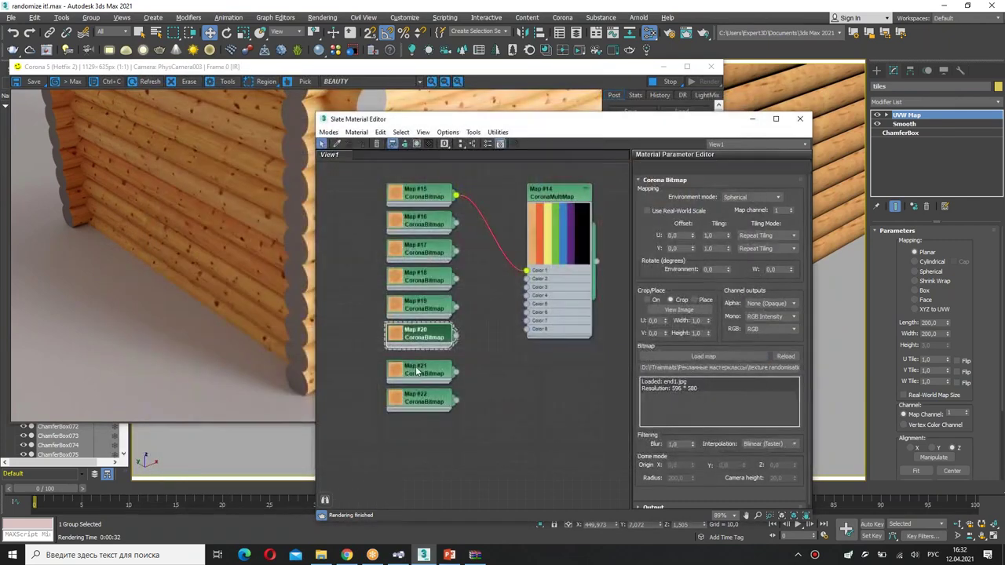
click(434, 369)
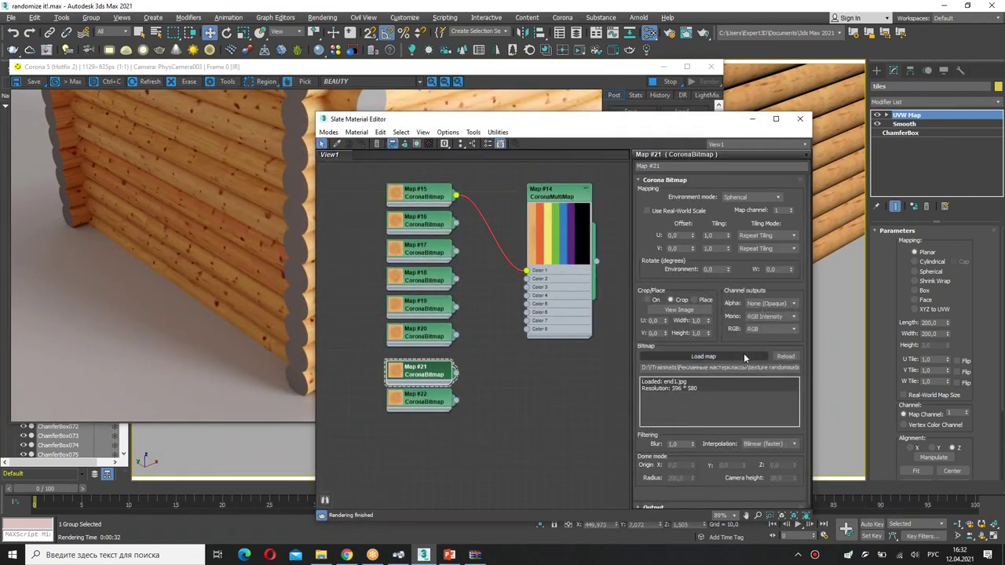
click(703, 355)
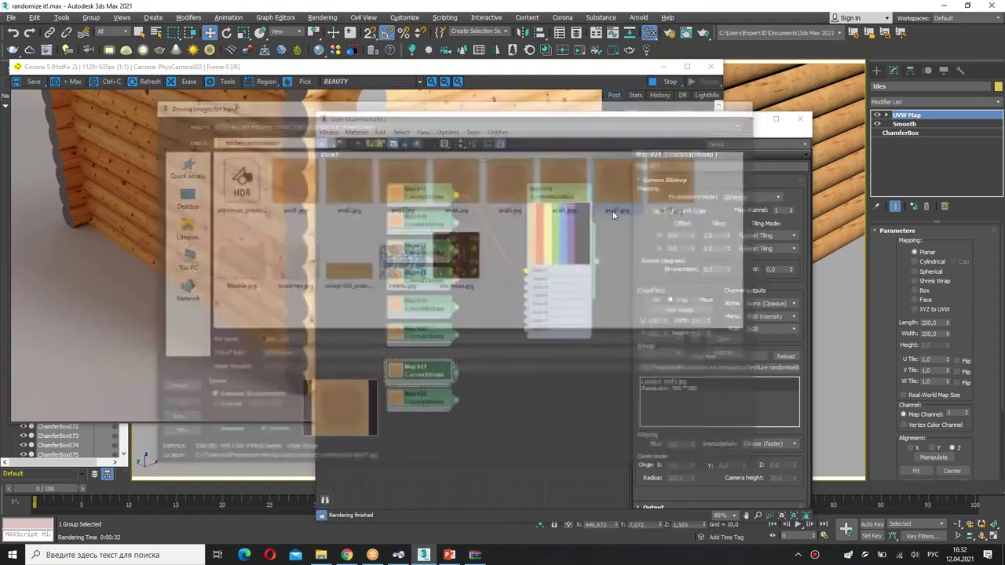
double_click(612, 211)
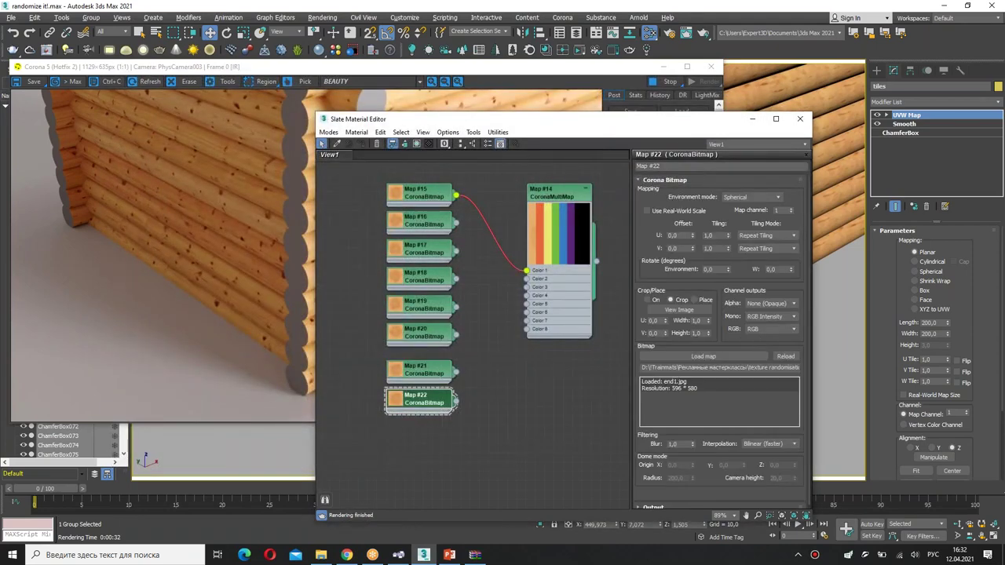
click(683, 358)
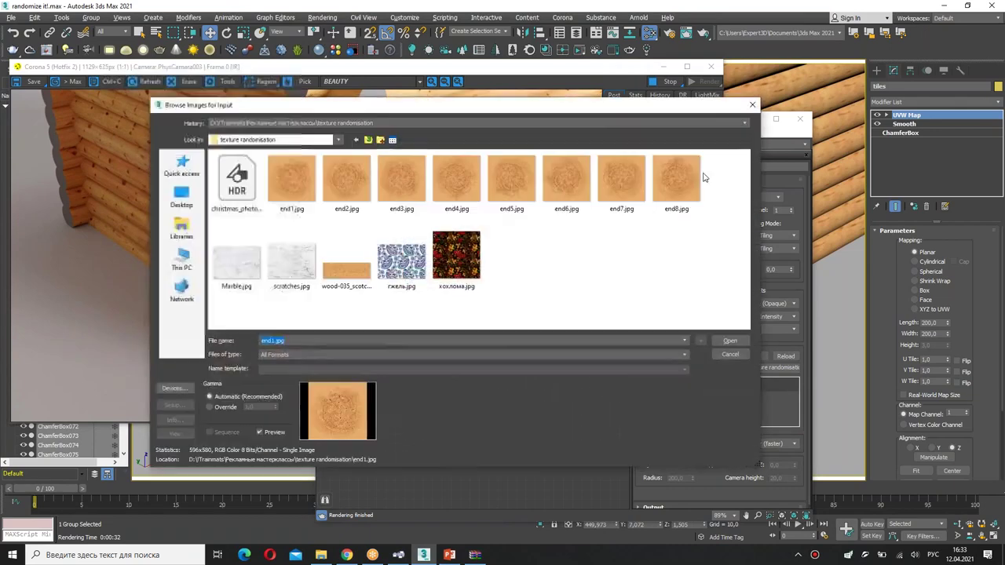
click(677, 175)
double_click(677, 175)
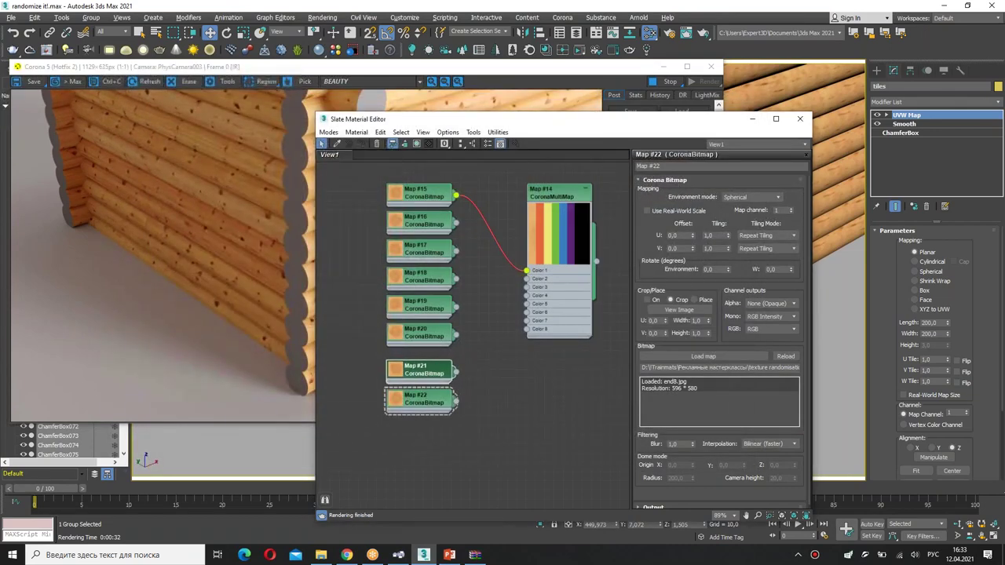
Connect the second to eighth CoronaBitmaps to the Color 2 through Color 8 slots of the CoronaMultiMap in order.
drag(456, 223, 527, 280)
drag(456, 252, 526, 296)
drag(455, 307, 526, 303)
drag(455, 335, 526, 311)
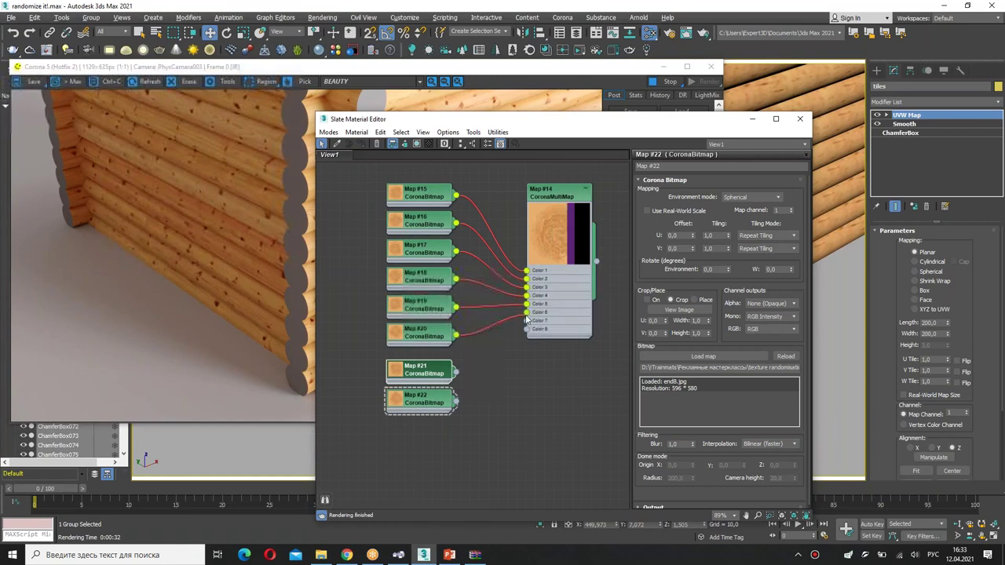
drag(456, 371, 526, 320)
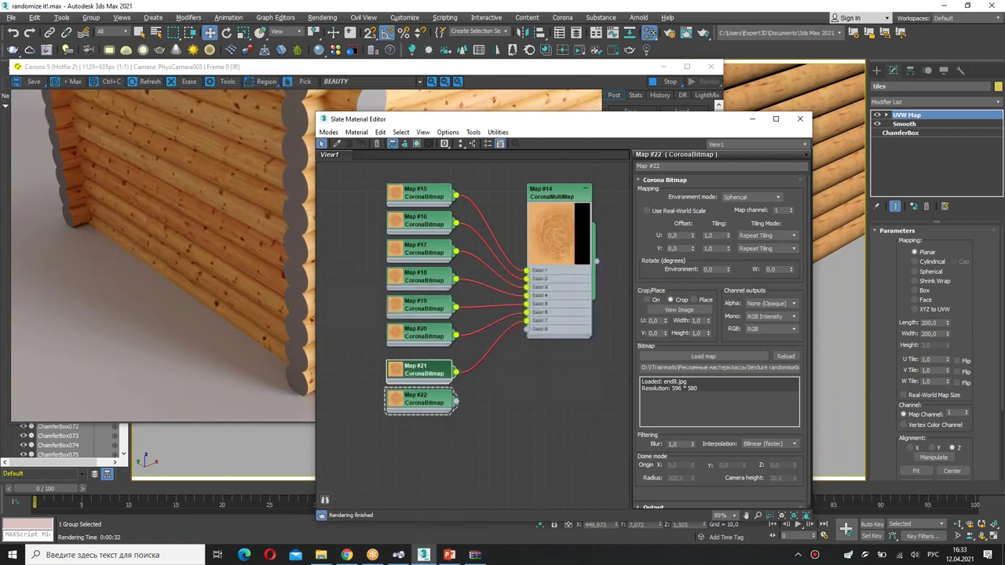
drag(456, 401, 514, 352)
Connect the end-grain CoronaMultiMap to the logs tops material's diffuse color and set its mode to Instance.
middle_drag(559, 303, 386, 371)
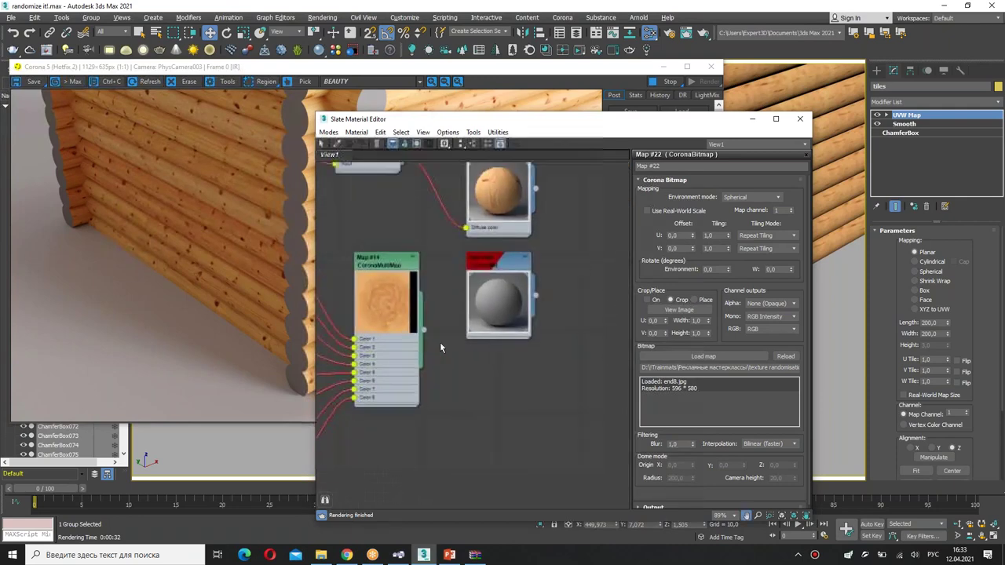
drag(424, 330, 486, 307)
click(496, 319)
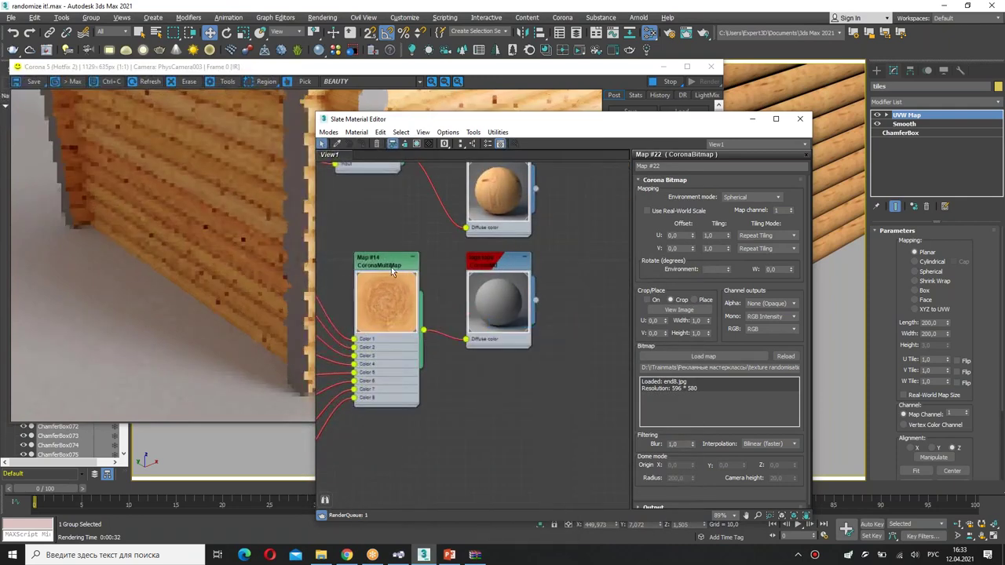
double_click(383, 262)
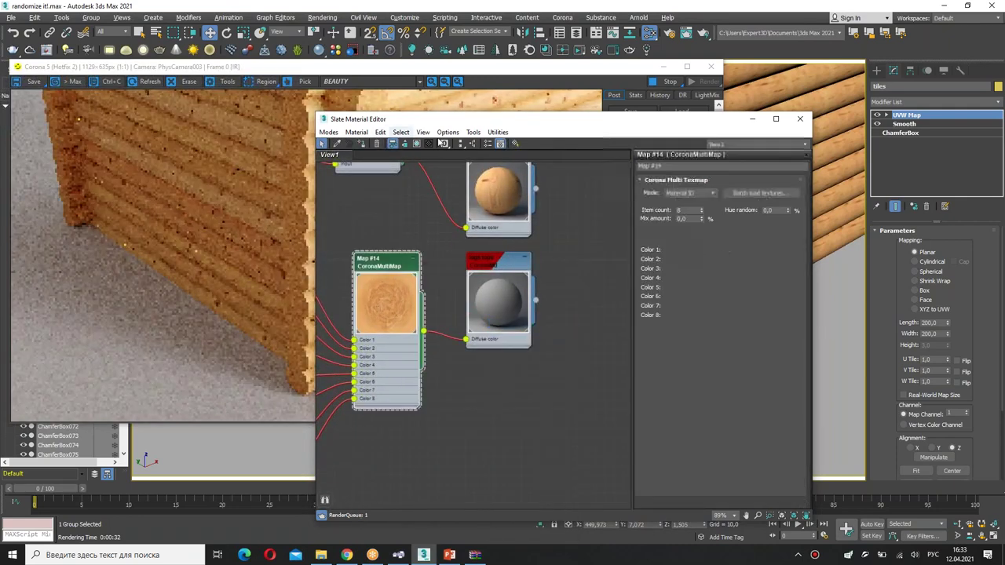
click(700, 195)
click(677, 212)
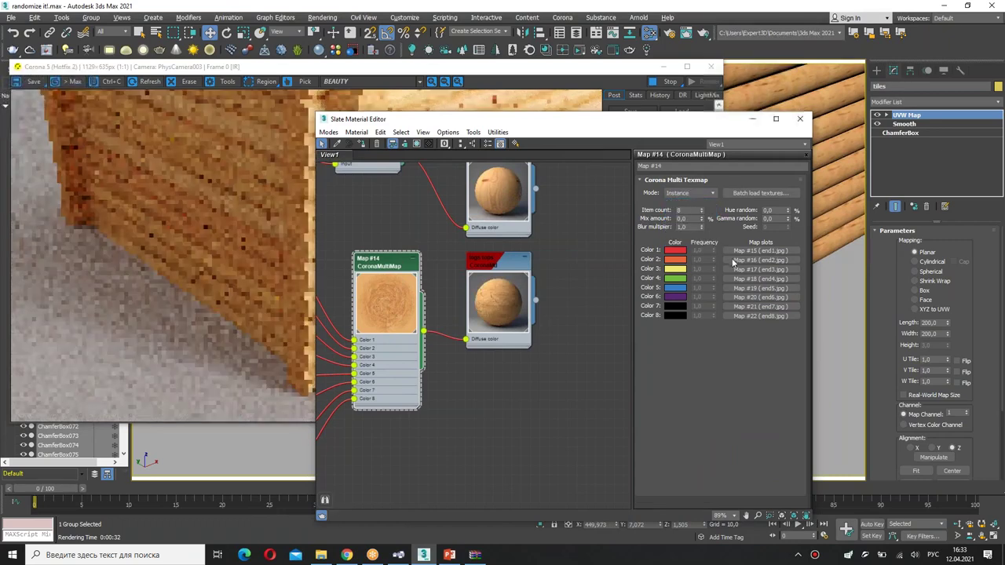
Match the end-grain CoronaMultiMap to the log wall's one with Hue random 1%, Gamma random 1% and Seed 4.
middle_drag(602, 267, 618, 347)
middle_drag(448, 222, 581, 201)
double_click(412, 211)
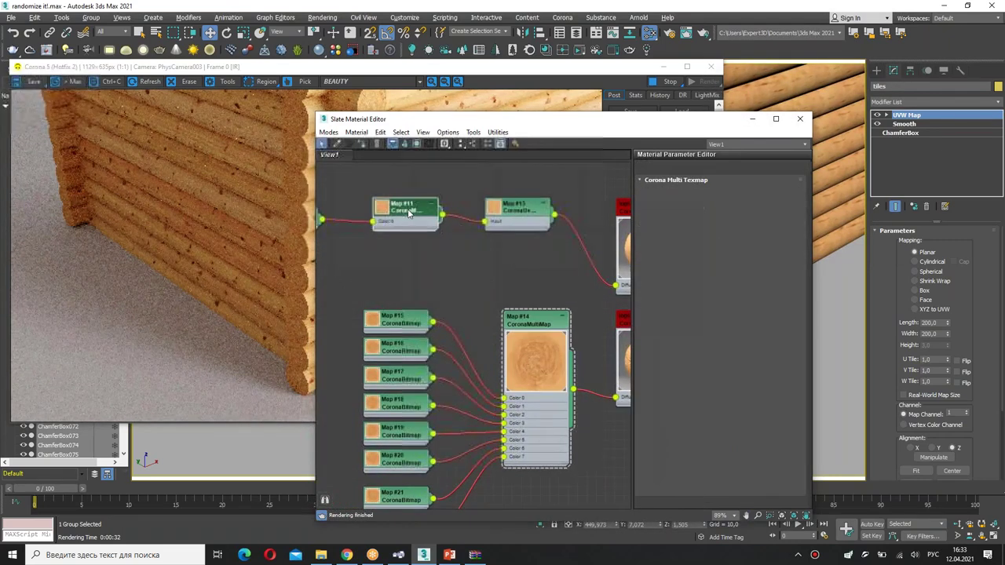
double_click(767, 211)
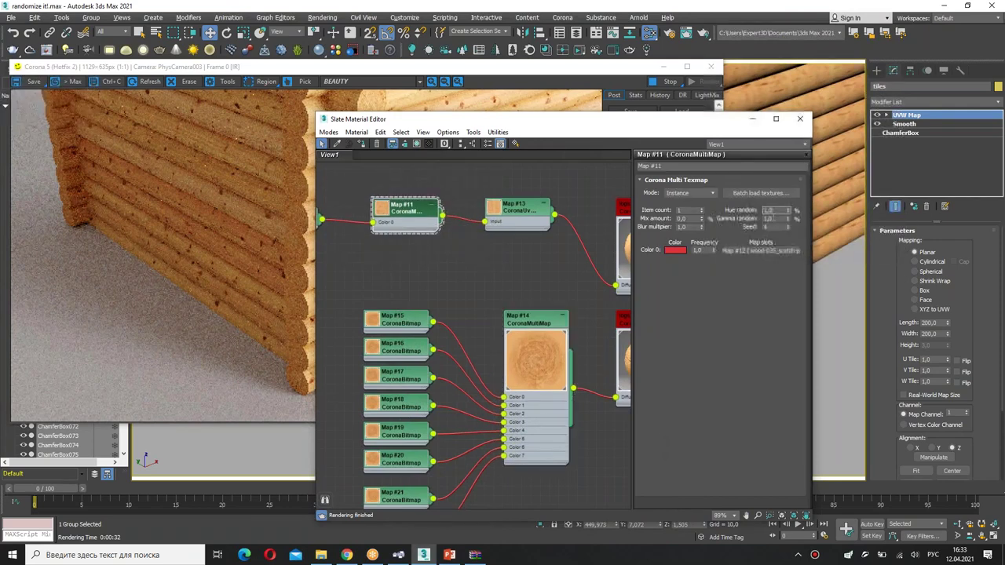
double_click(532, 320)
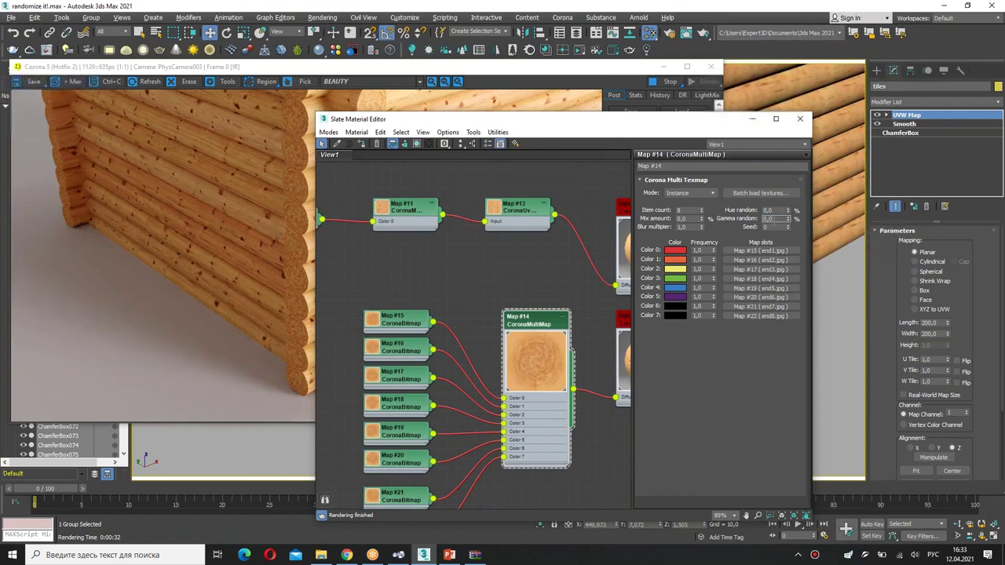
click(778, 210)
text(1)
double_click(779, 219)
text(1)
click(782, 226)
text(4)
key(Return)
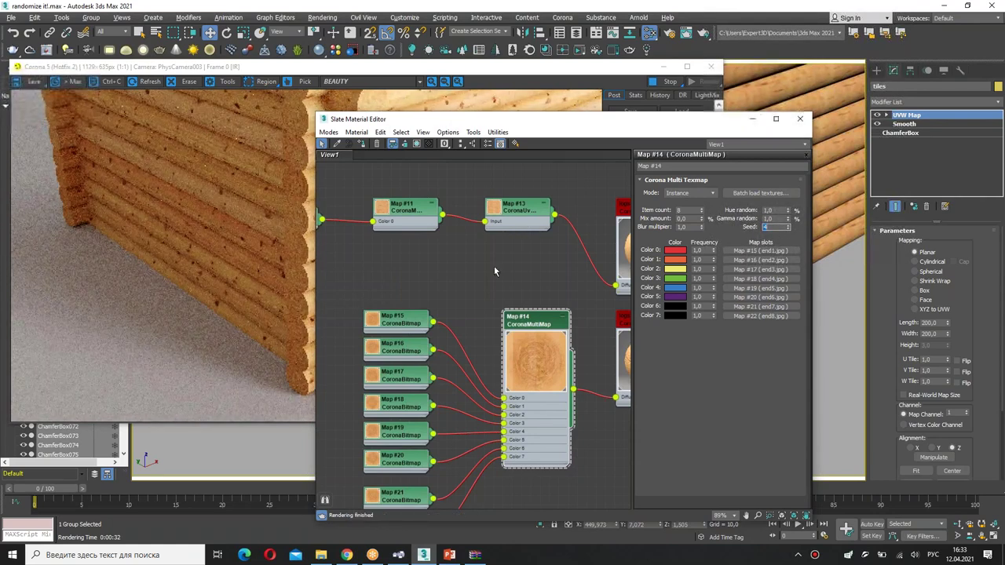
key(Return)
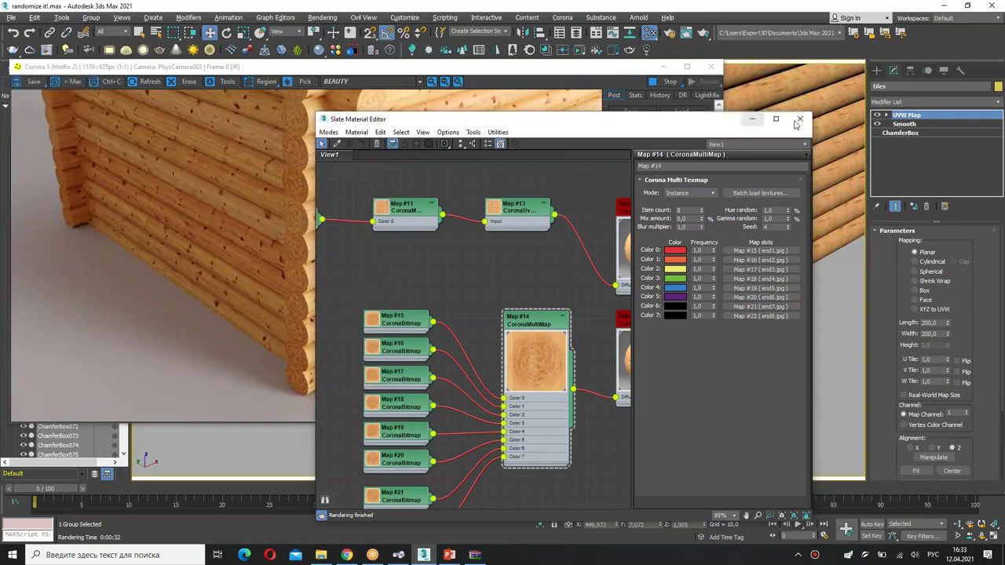
Close the material editor, stop the interactive render, and run a final render of the log wall, stopping it once it looks clean.
key(m)
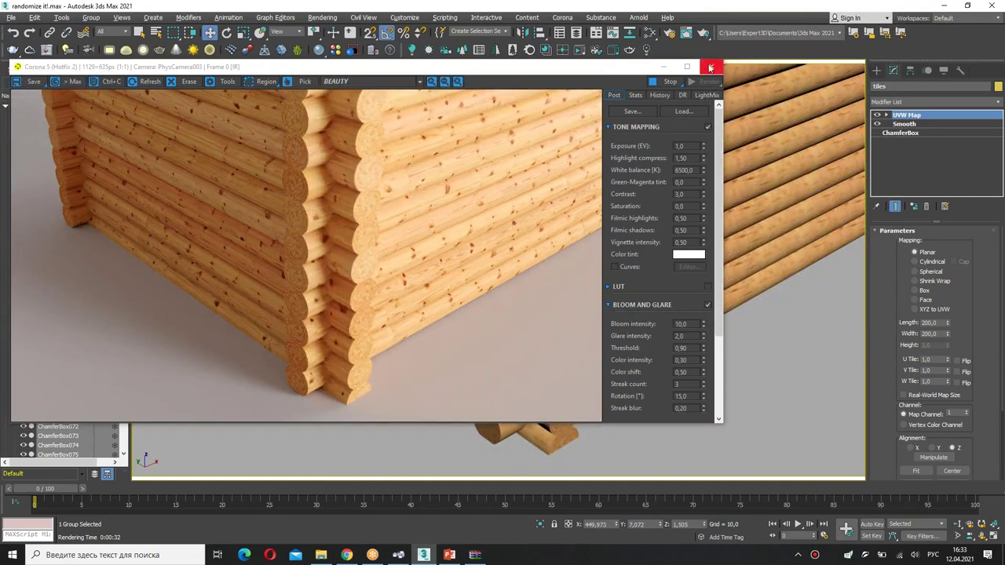
click(680, 84)
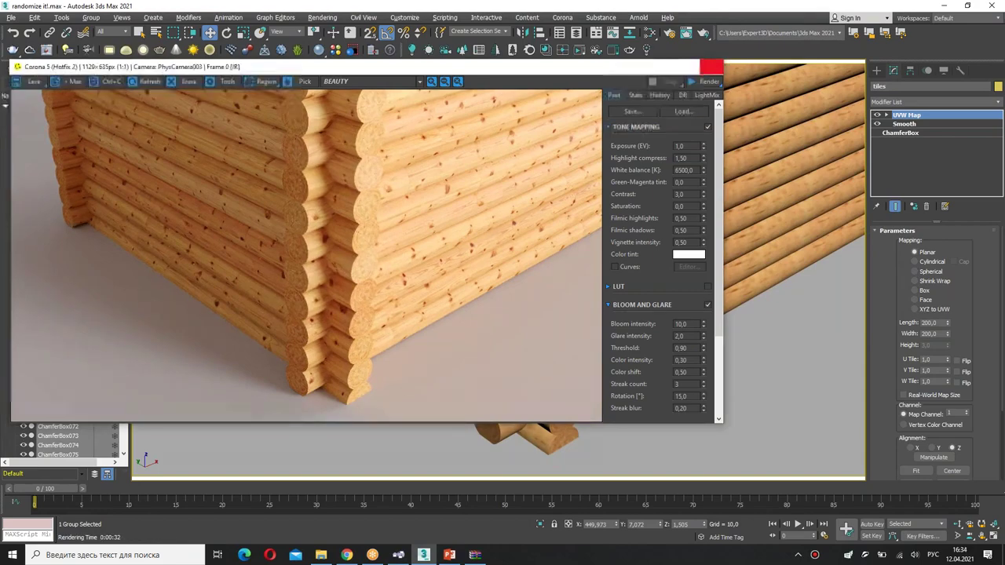
click(703, 32)
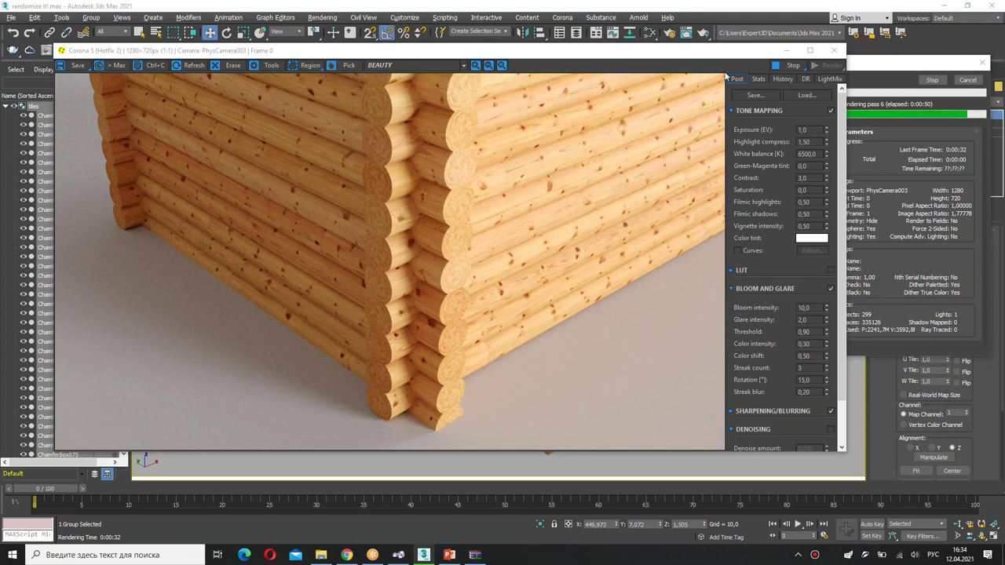
click(790, 70)
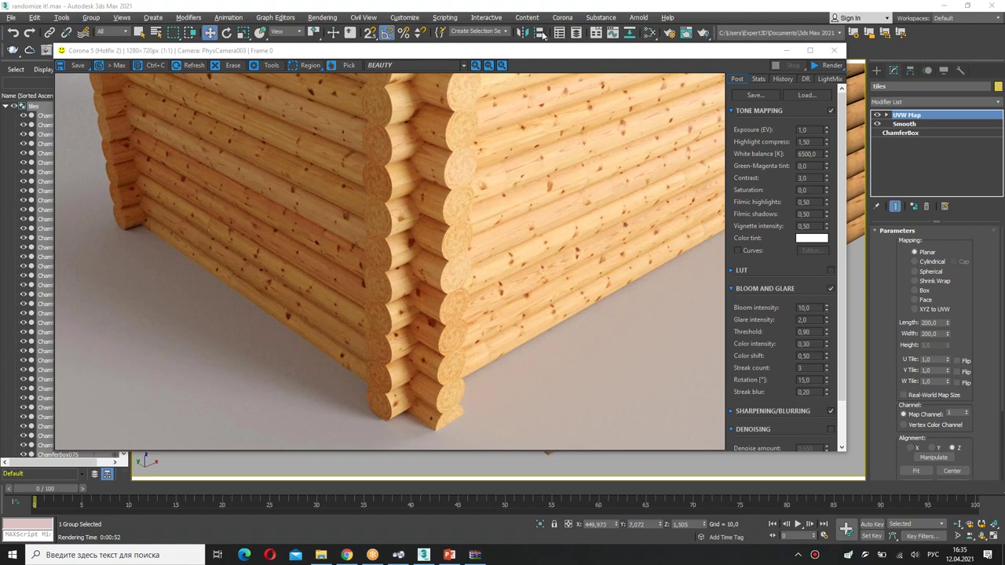
drag(556, 53, 536, 42)
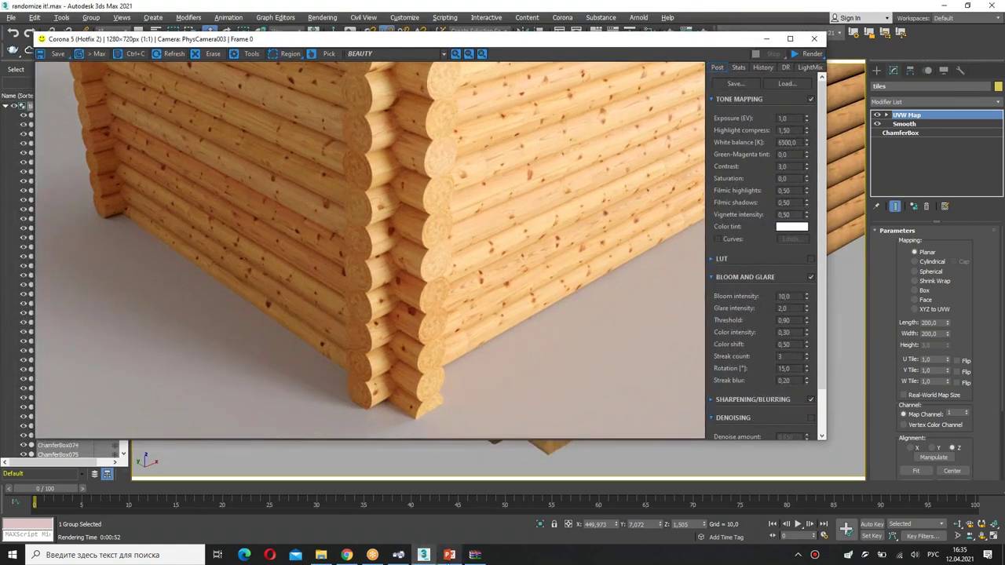
Switch to the PowerPoint presentation and show slide 6 about the competencies gained from the course.
click(449, 554)
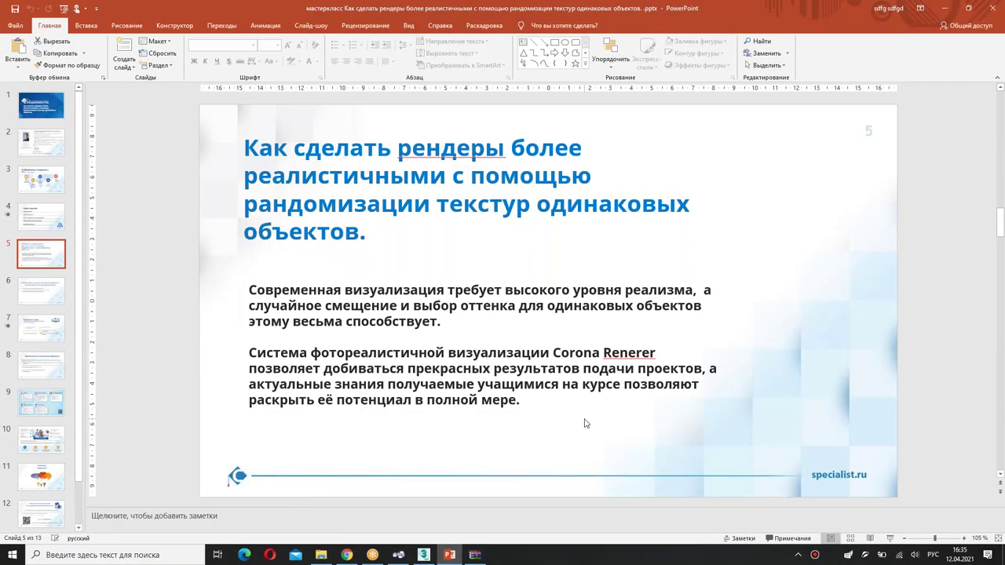
click(35, 285)
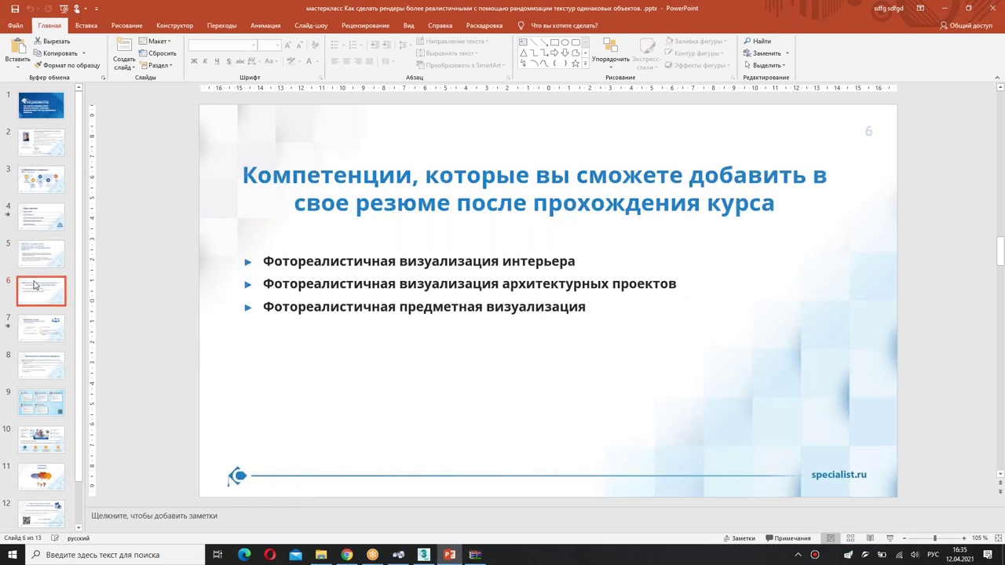